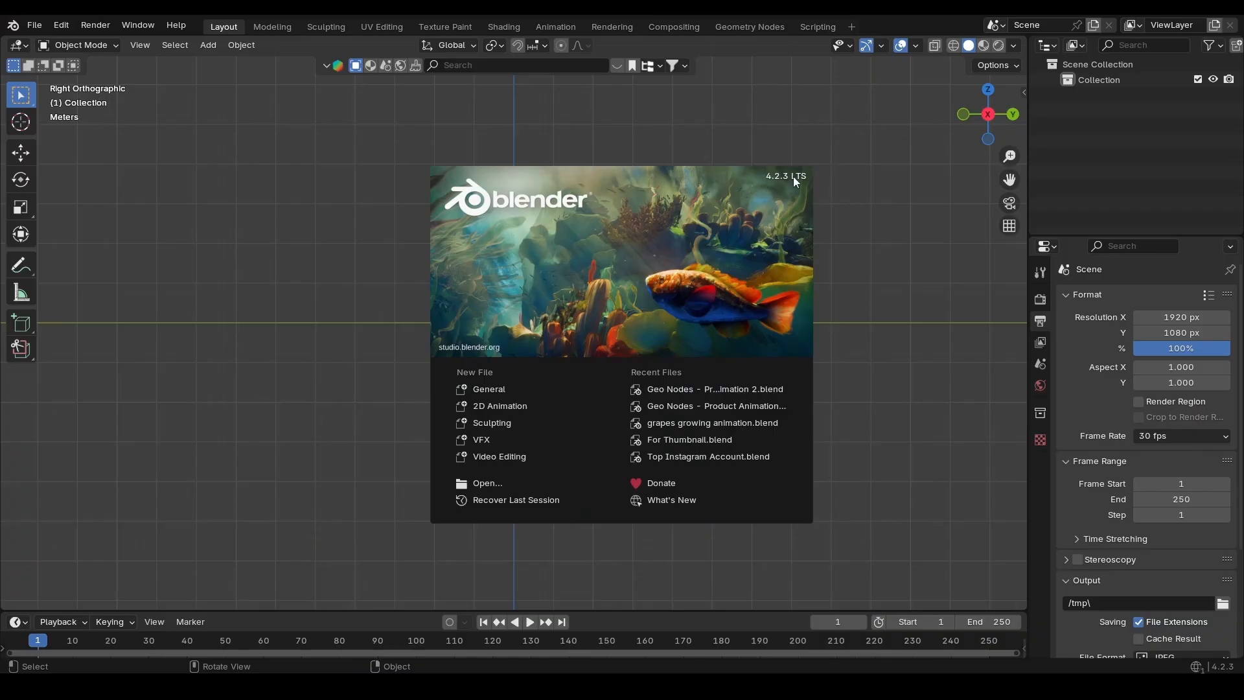
Search the BlenderKit models for "cosmetic" and import the Foundation Bottle asset into the scene
{"action": "left_click", "coordinate": [843, 197]}
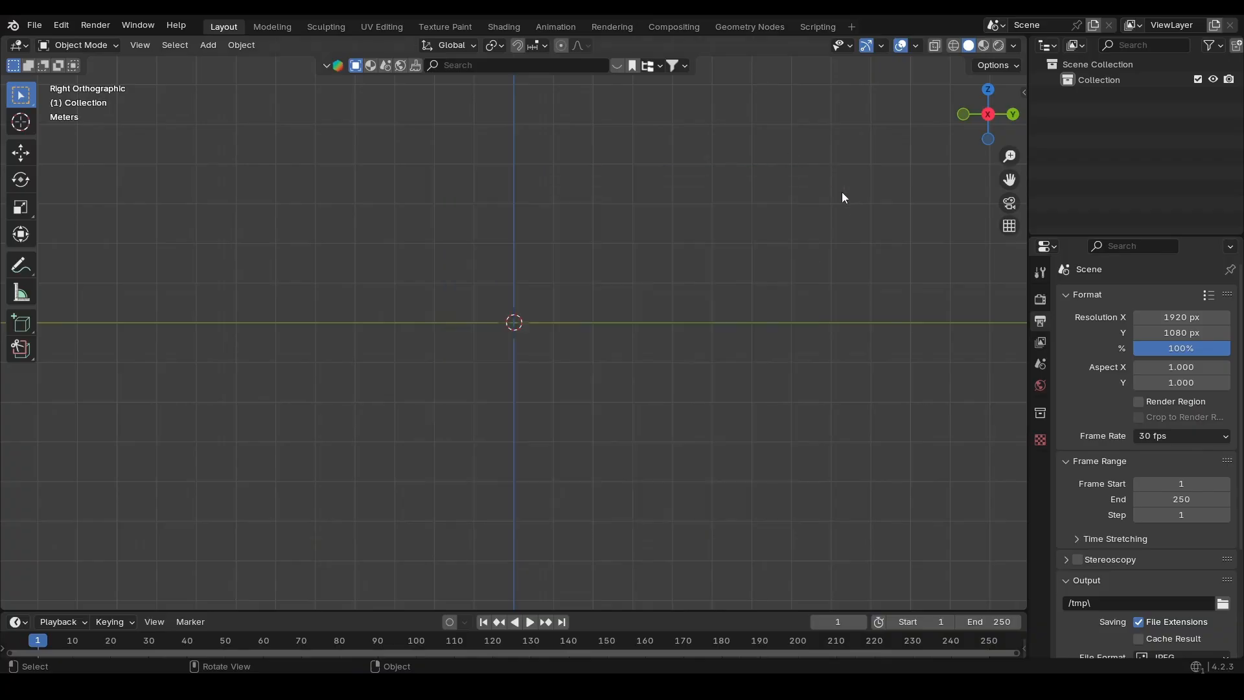
{"action": "key", "text": "n"}
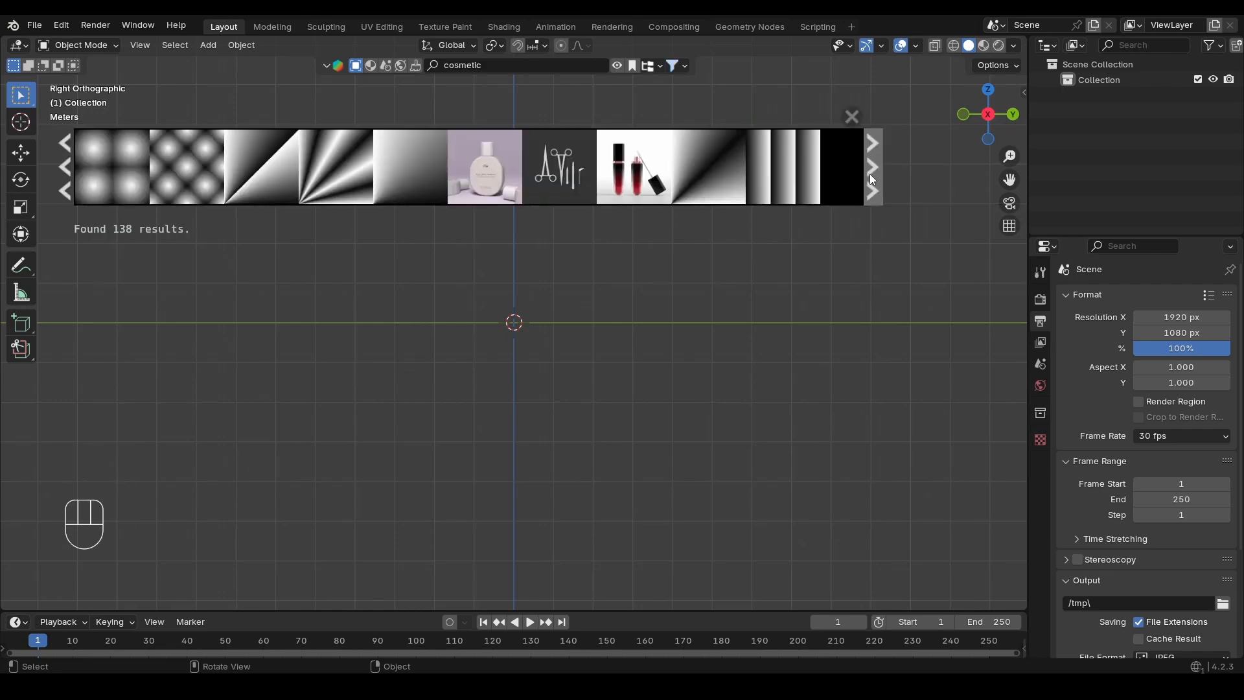
{"action": "mouse_move", "coordinate": [480, 175]}
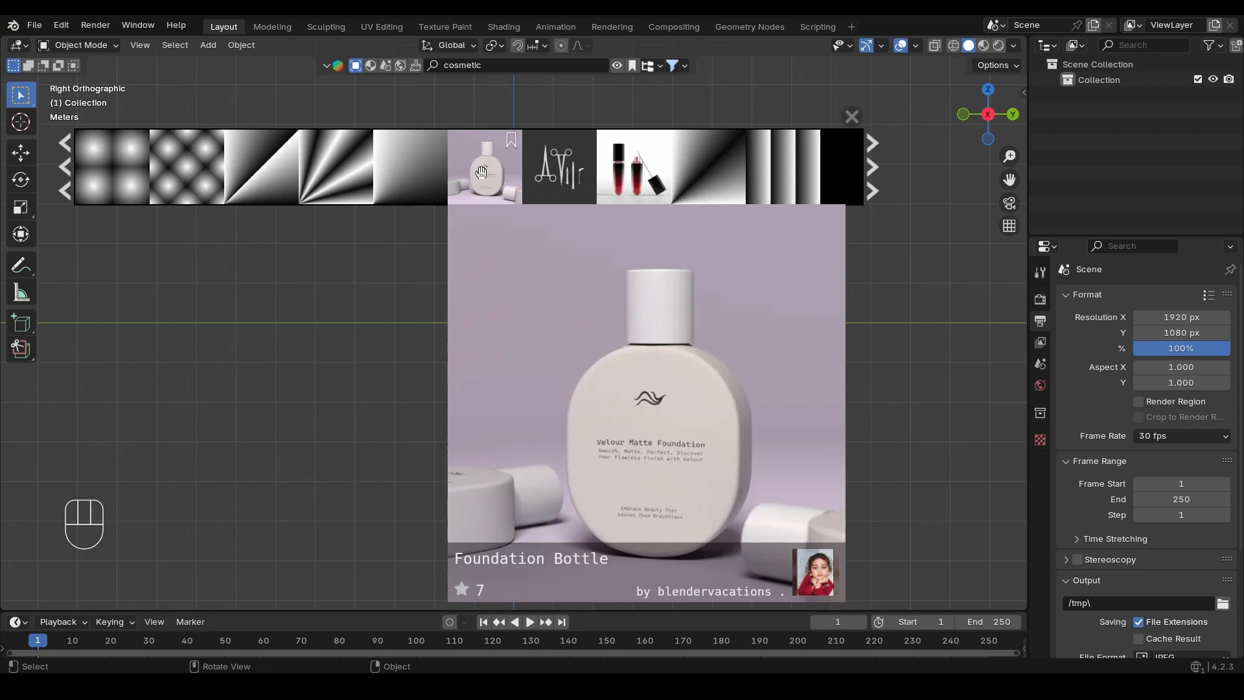
{"action": "left_click", "coordinate": [481, 172]}
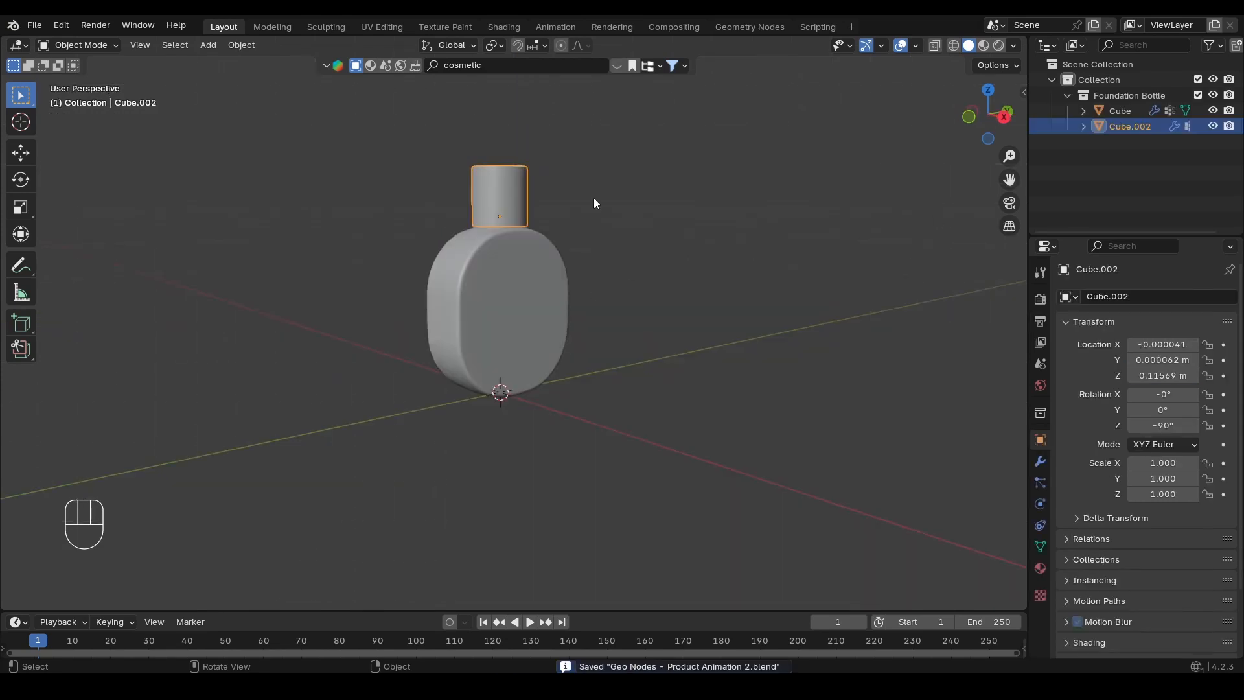
Collapse the Foundation Bottle collection, exclude it from the view layer, and switch to the right orthographic view
{"action": "left_click", "coordinate": [1067, 95]}
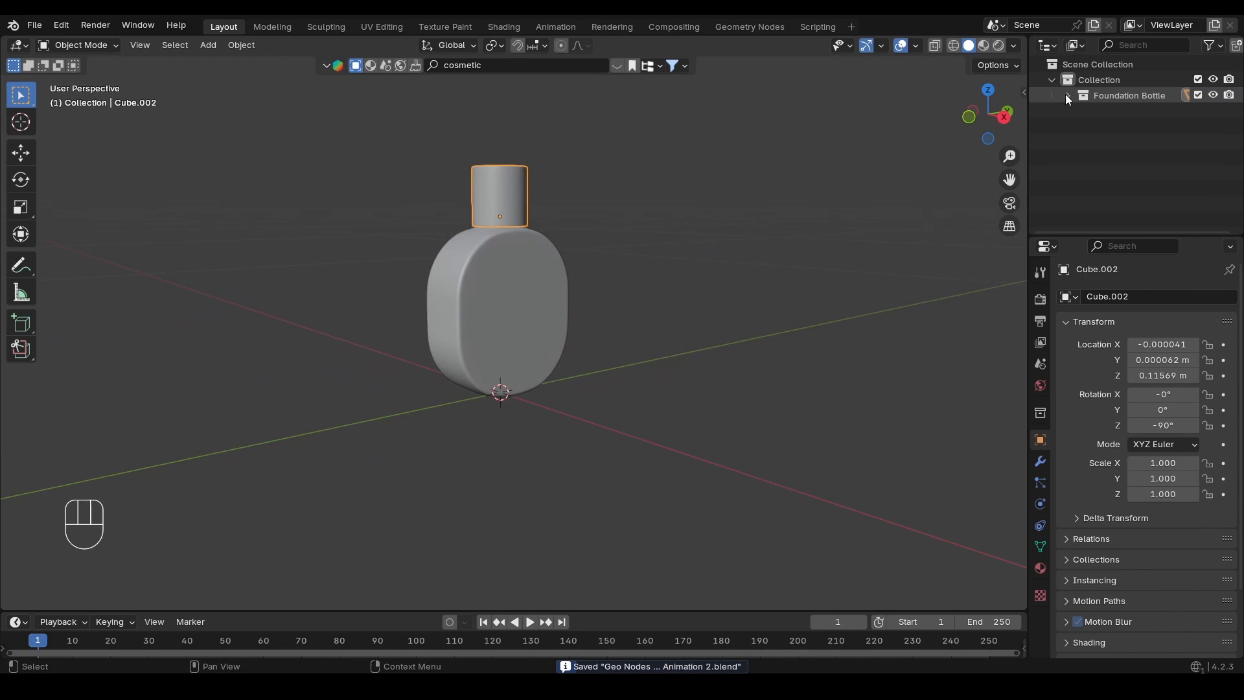
{"action": "left_click", "coordinate": [1198, 95]}
{"action": "left_click", "coordinate": [1005, 116]}
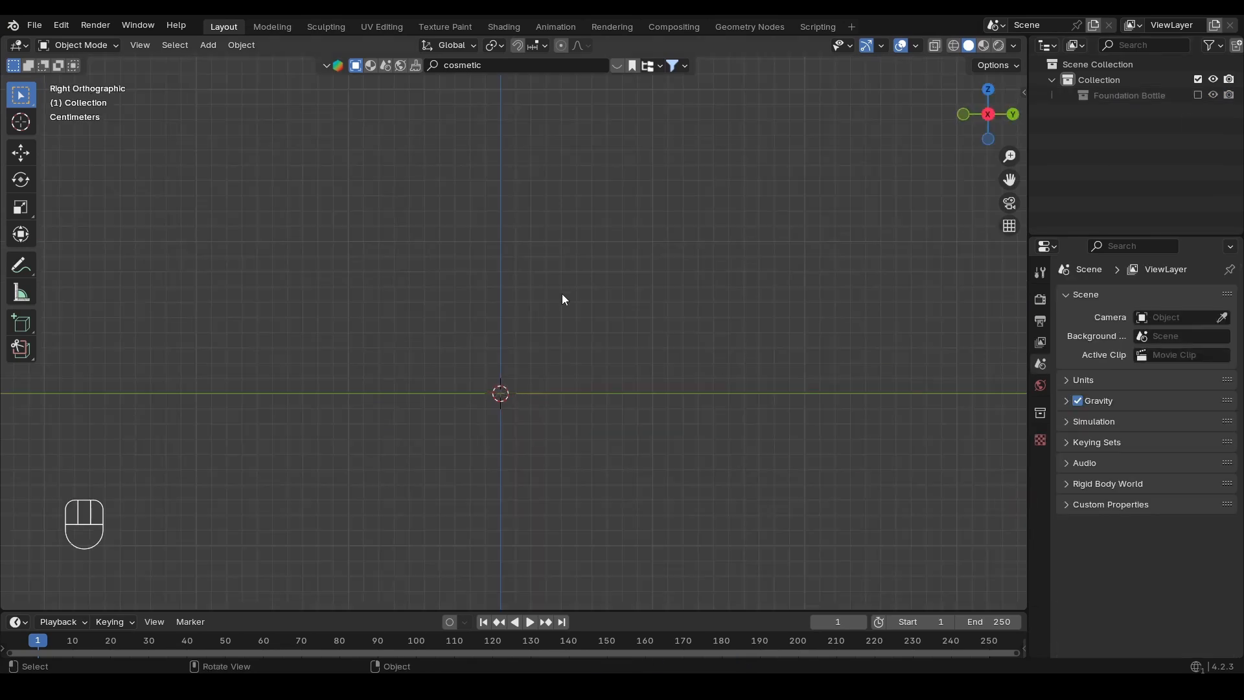
Add a mesh plane at the world origin
{"action": "key", "text": "shift+a"}
{"action": "mouse_move", "coordinate": [518, 314]}
{"action": "left_click", "coordinate": [610, 315]}
Enlarge the timeline area to about half the window height and change it to a Geometry Node Editor with sidebars hidden
{"action": "left_click_drag", "start_coordinate": [642, 612], "coordinate": [634, 304]}
{"action": "left_click", "coordinate": [17, 319]}
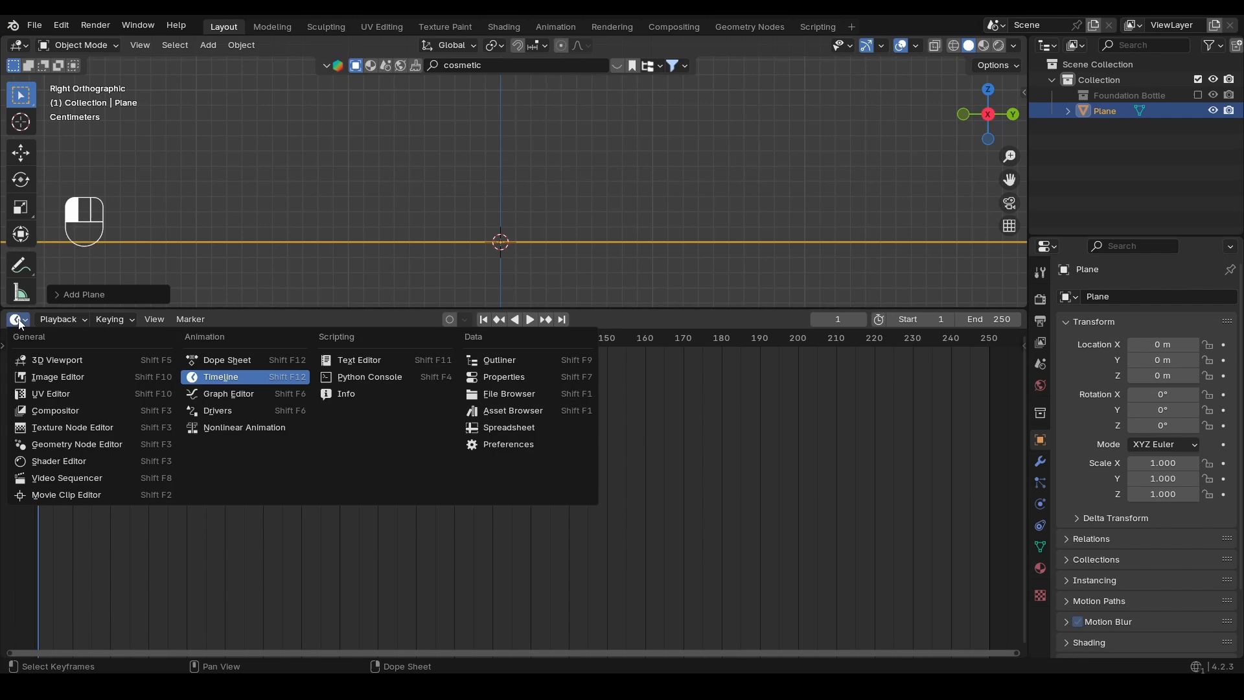
{"action": "left_click", "coordinate": [39, 444]}
{"action": "key", "text": "n"}
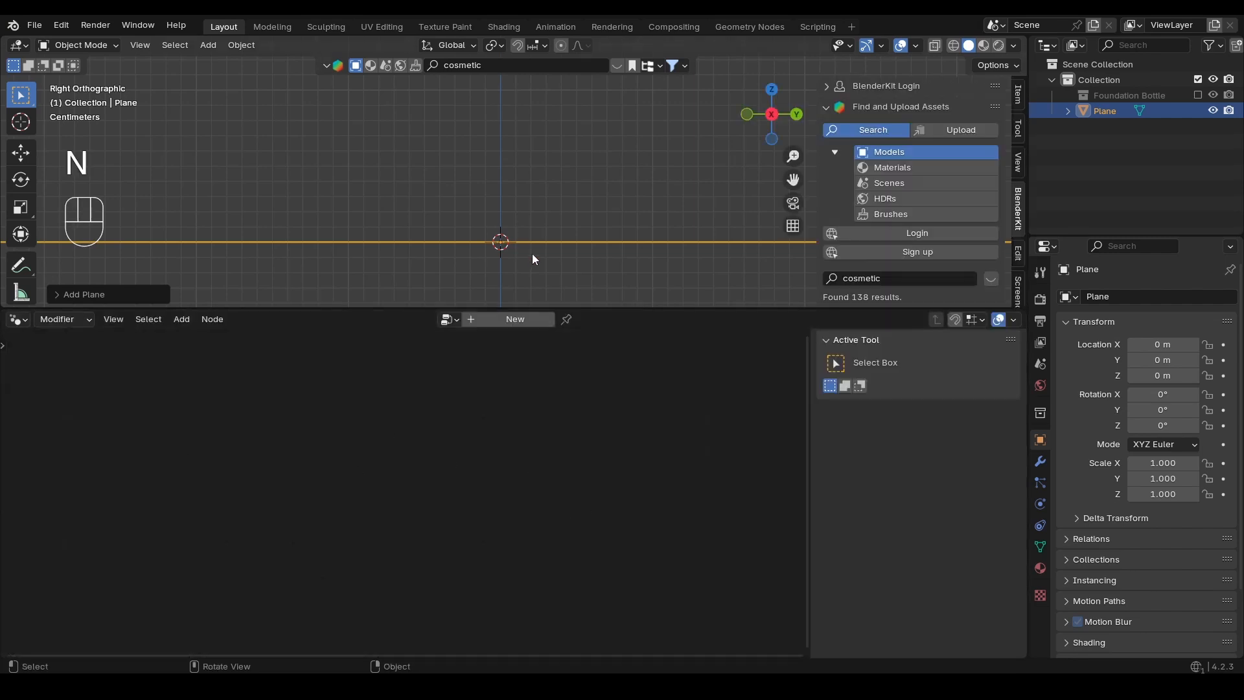
{"action": "key", "text": "n"}
{"action": "key", "text": "m"}
{"action": "key", "text": "n"}
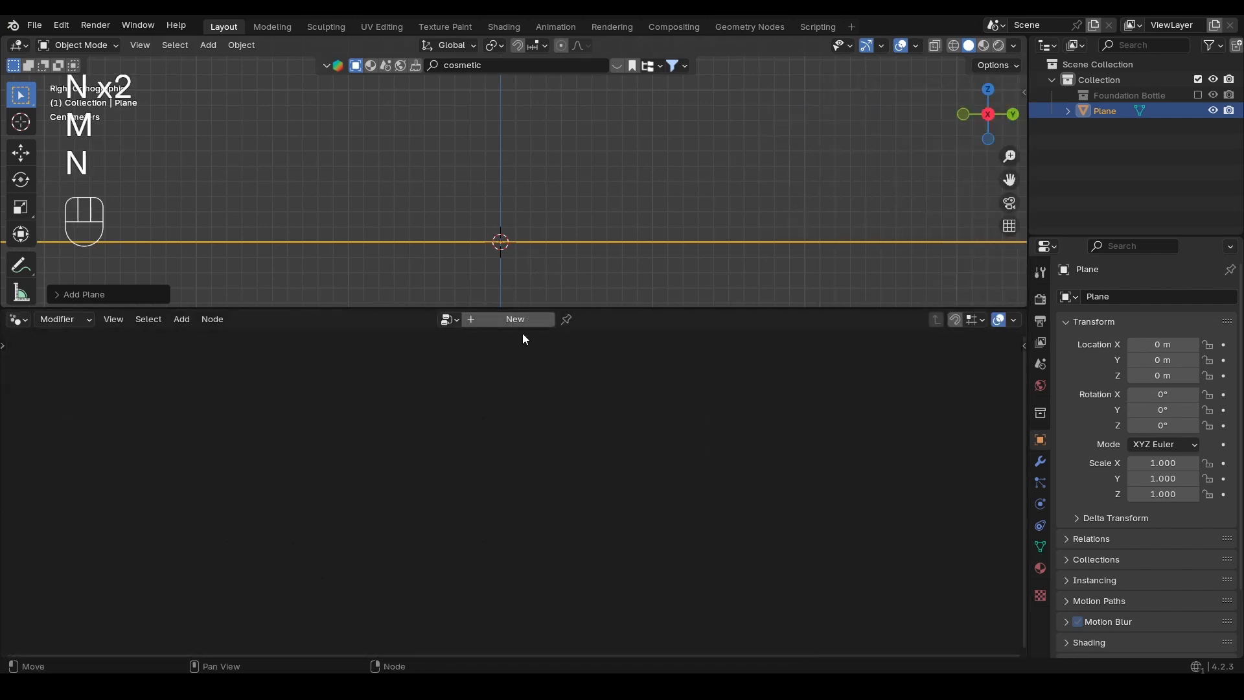
Create a new geometry node tree on the plane and name it Product Animation
{"action": "left_click", "coordinate": [523, 324]}
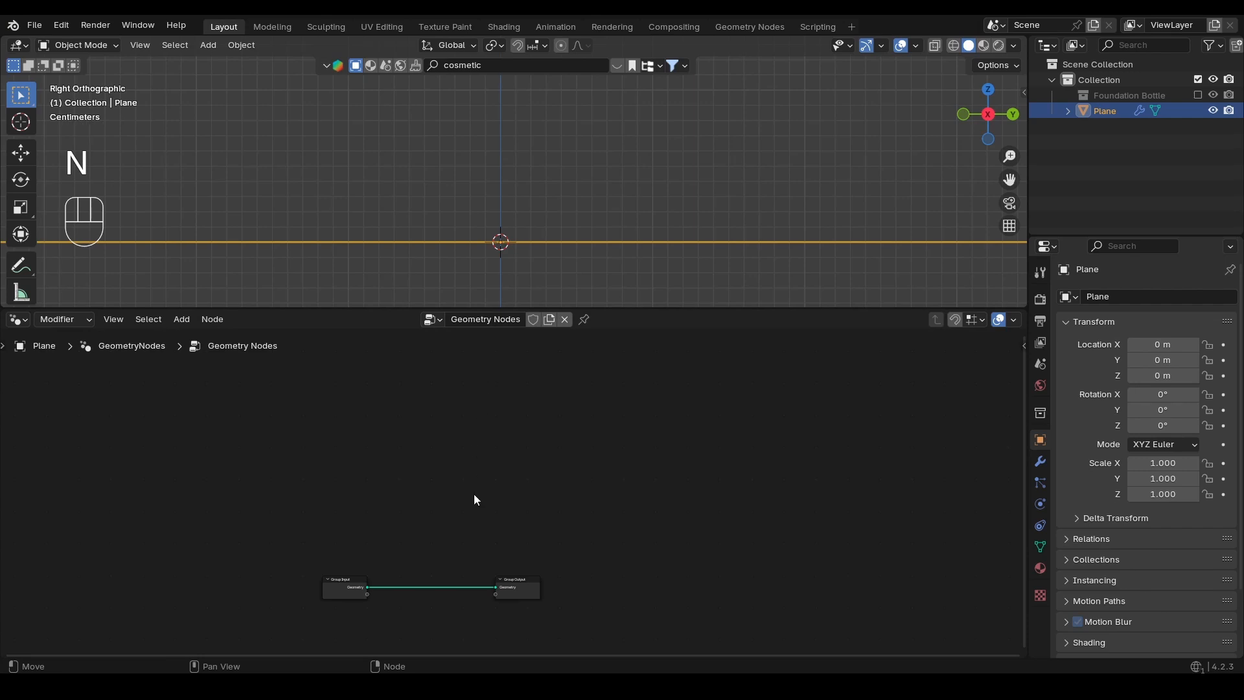
{"action": "scroll", "coordinate": [472, 495], "scroll_direction": "up", "scroll_amount": 6}
{"action": "left_click_drag", "start_coordinate": [389, 591], "coordinate": [525, 391], "text": "alt+shift"}
{"action": "scroll", "coordinate": [523, 392], "scroll_direction": "up", "scroll_amount": 5}
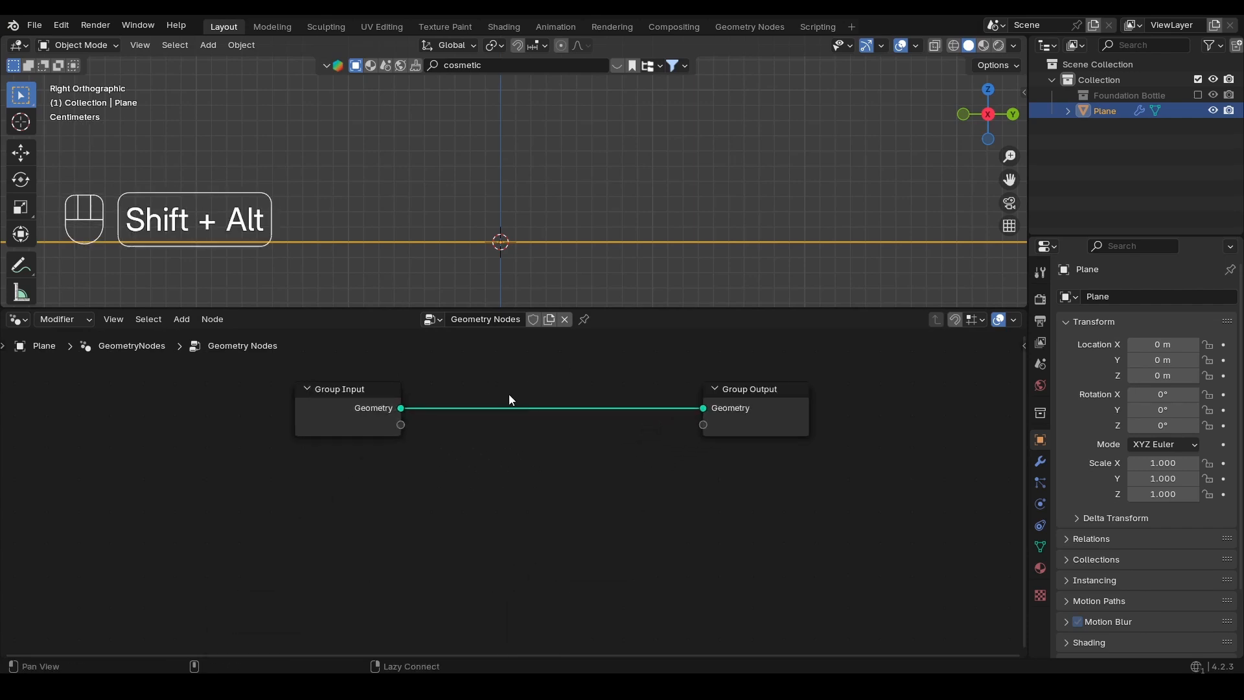
{"action": "double_click", "coordinate": [501, 324]}
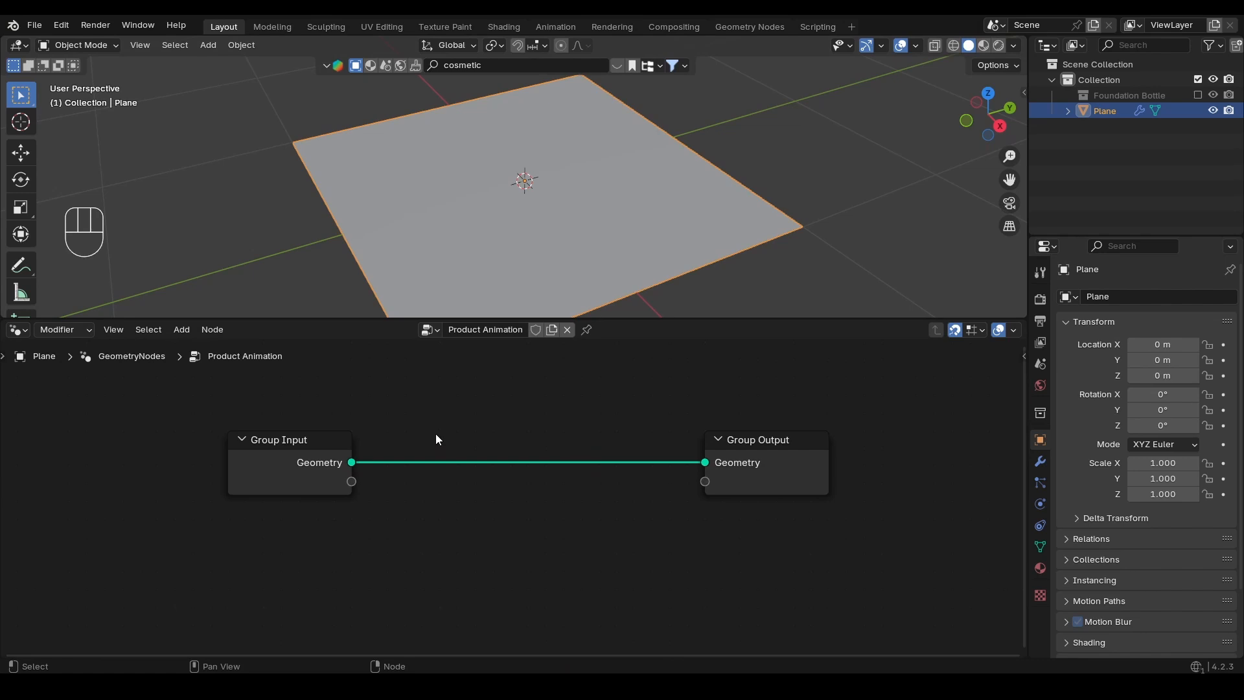
Add a Grid node and connect its Mesh output to the Group Output's Geometry input in place of the Group Input
{"action": "key", "text": "shift+a"}
{"action": "left_click", "coordinate": [406, 278]}
{"action": "type", "text": "g"}
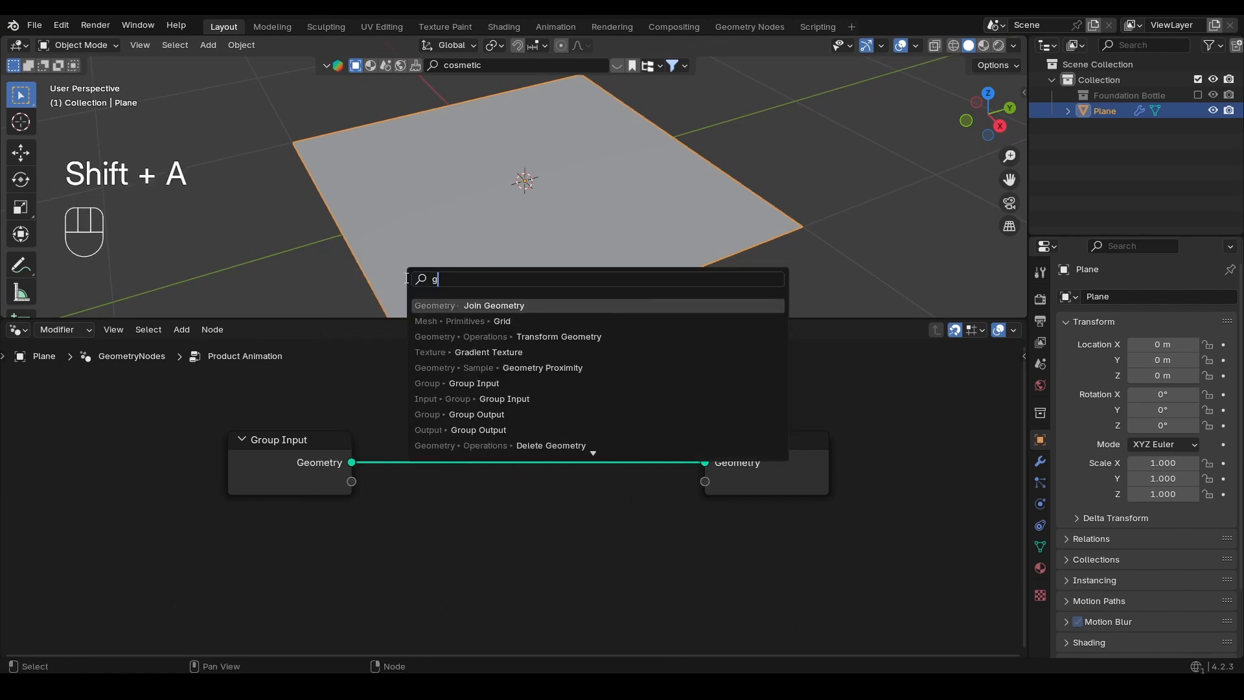
{"action": "type", "text": "rid"}
{"action": "key", "text": "Return"}
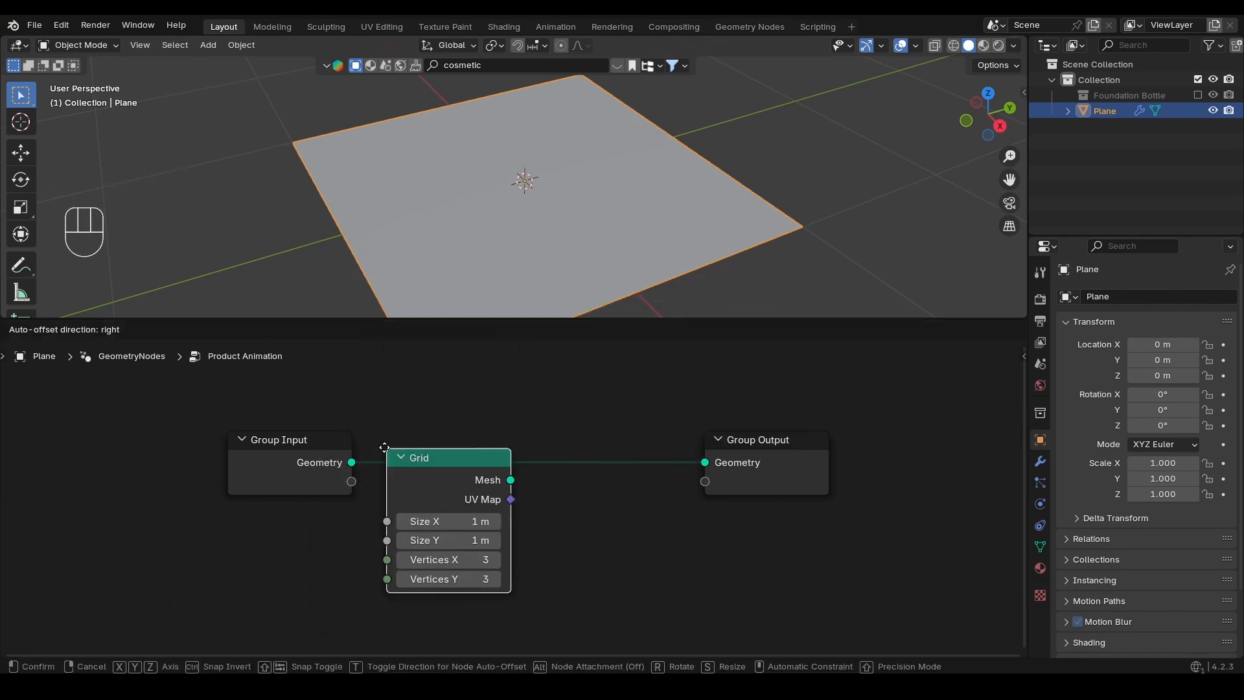
{"action": "left_click", "coordinate": [385, 447]}
{"action": "scroll", "coordinate": [250, 493], "scroll_direction": "down", "scroll_amount": 2}
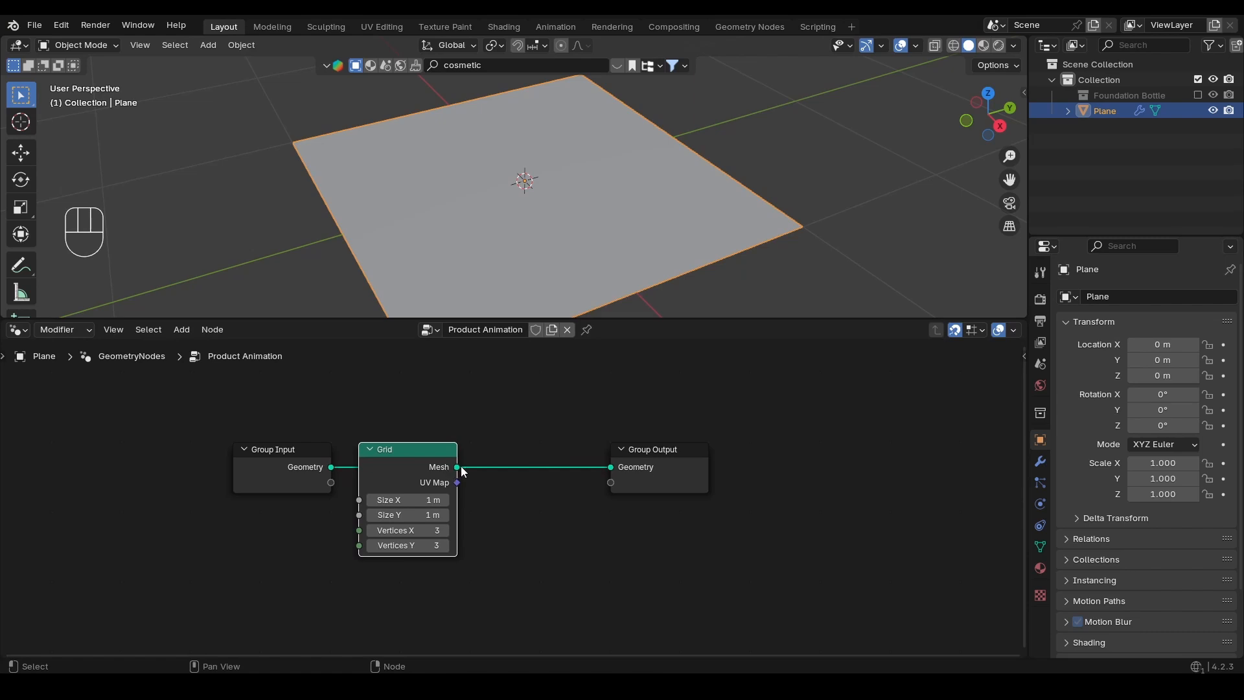
{"action": "left_click_drag", "start_coordinate": [456, 468], "coordinate": [772, 468]}
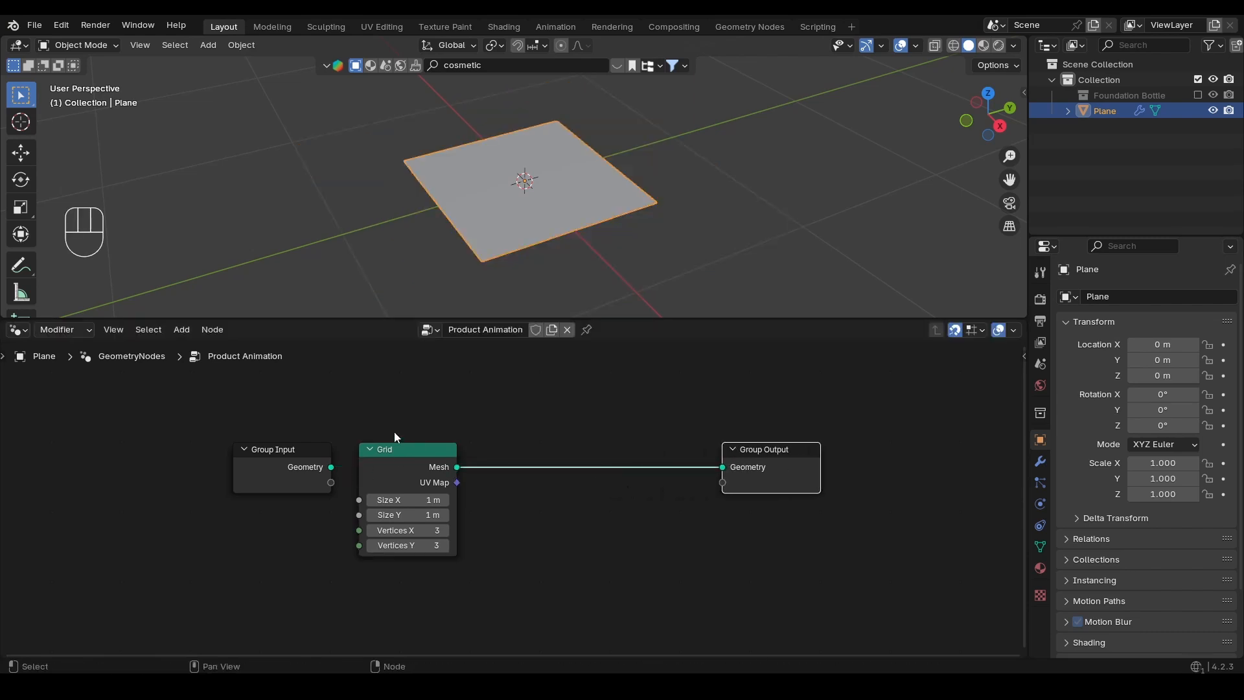
Turn on the wireframe overlay in the 3D viewport and deselect the plane so the grid's subdivisions can be inspected
{"action": "left_click", "coordinate": [916, 46]}
{"action": "left_click", "coordinate": [819, 305]}
{"action": "left_click", "coordinate": [577, 275]}
{"action": "left_click_drag", "start_coordinate": [599, 232], "coordinate": [610, 248], "text": "alt"}
{"action": "scroll", "coordinate": [611, 248], "scroll_direction": "up", "scroll_amount": 2}
{"action": "left_click_drag", "start_coordinate": [518, 200], "coordinate": [541, 174], "text": "alt+shift"}
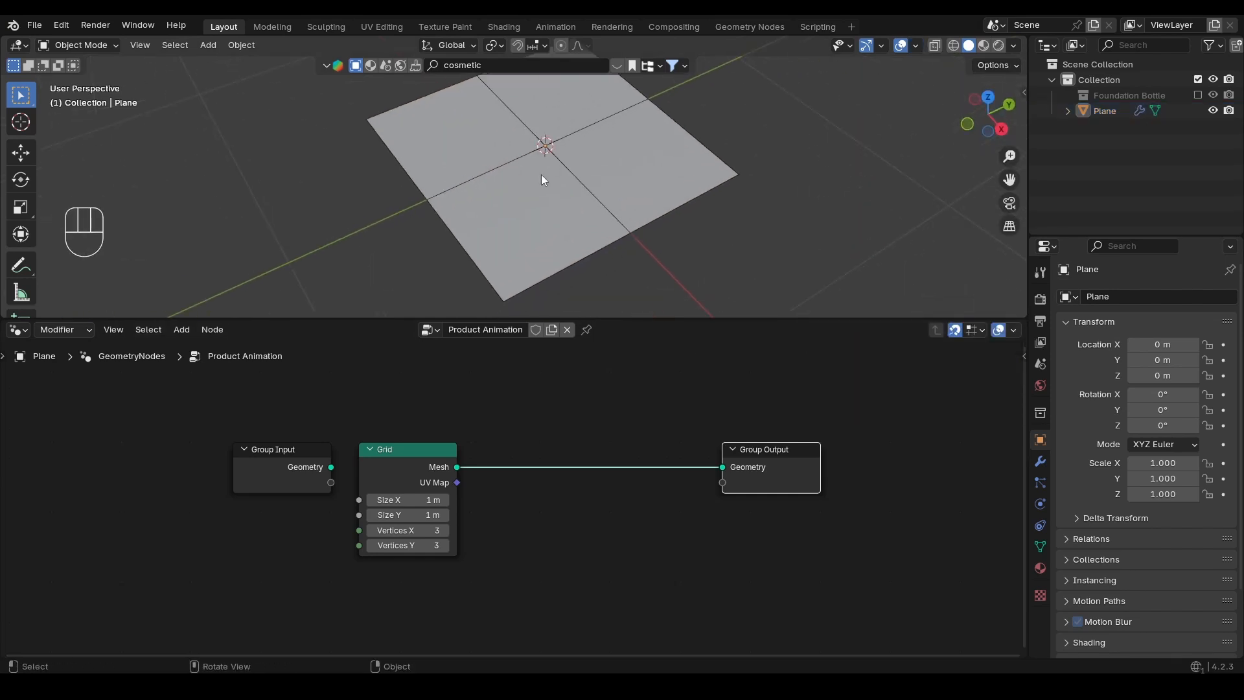
{"action": "scroll", "coordinate": [542, 173], "scroll_direction": "down", "scroll_amount": 1}
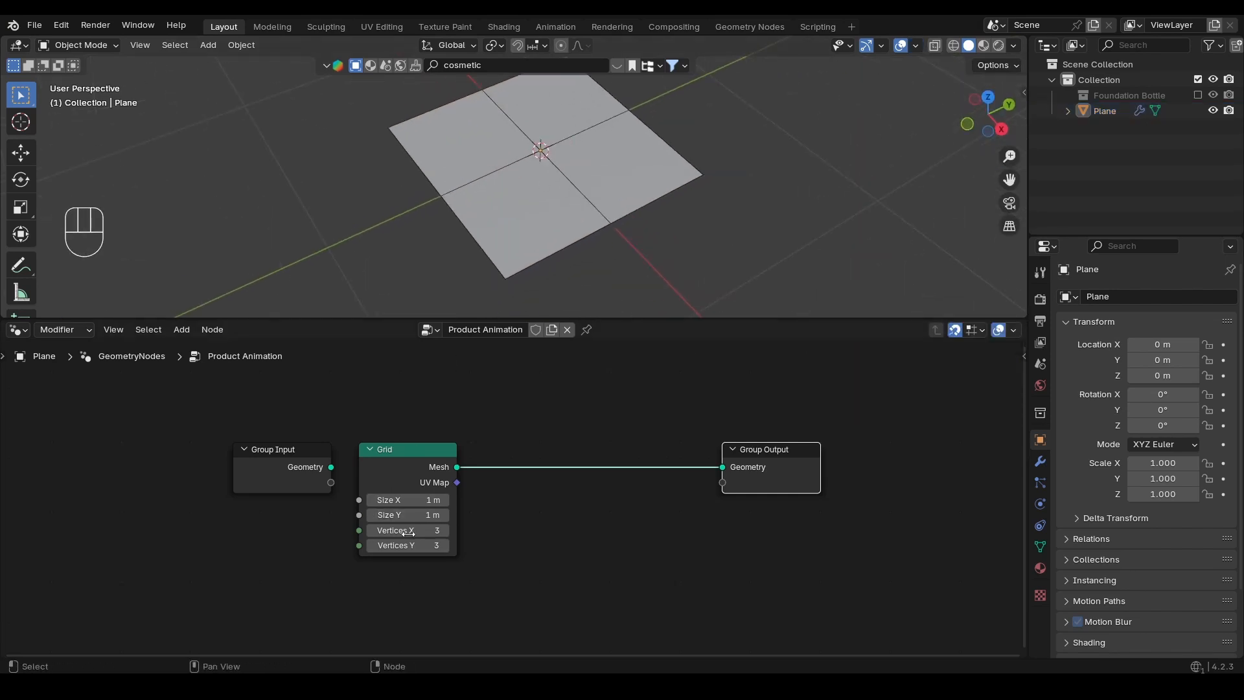
Set the Grid node's Vertices X and Y to 20, and shift the Group Input and Grid nodes away from the Group Output
{"action": "left_click_drag", "start_coordinate": [408, 533], "coordinate": [464, 546]}
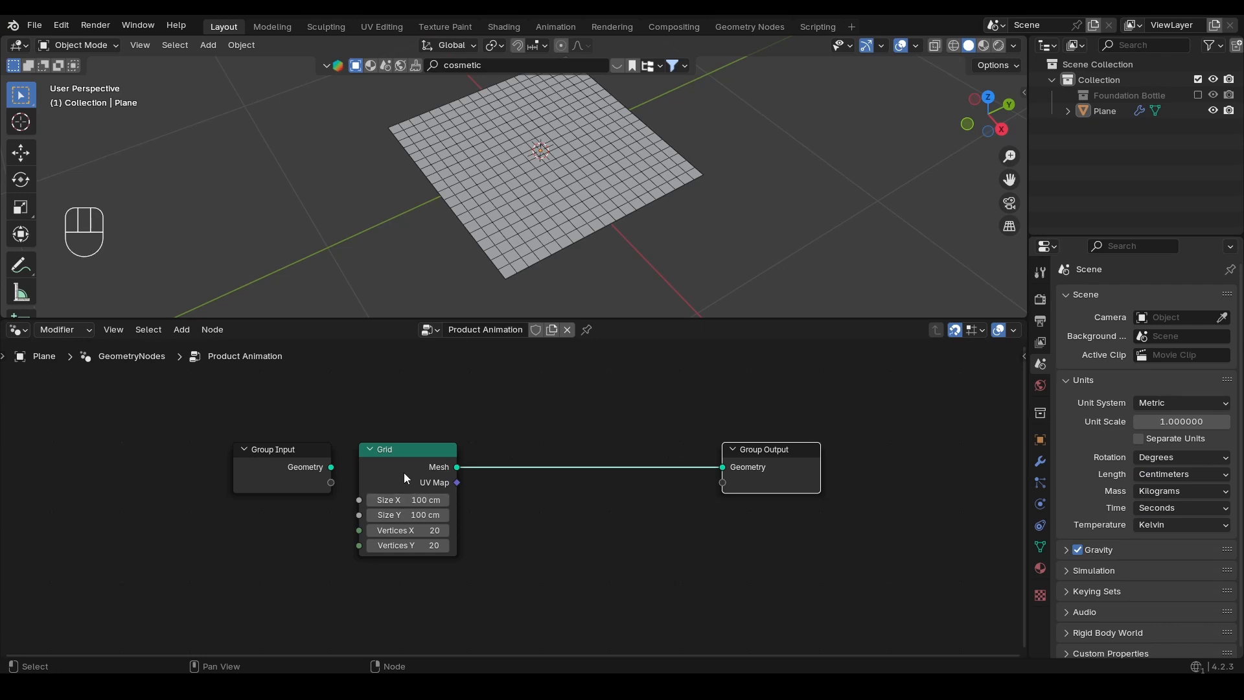
{"action": "left_click_drag", "start_coordinate": [296, 471], "coordinate": [141, 472]}
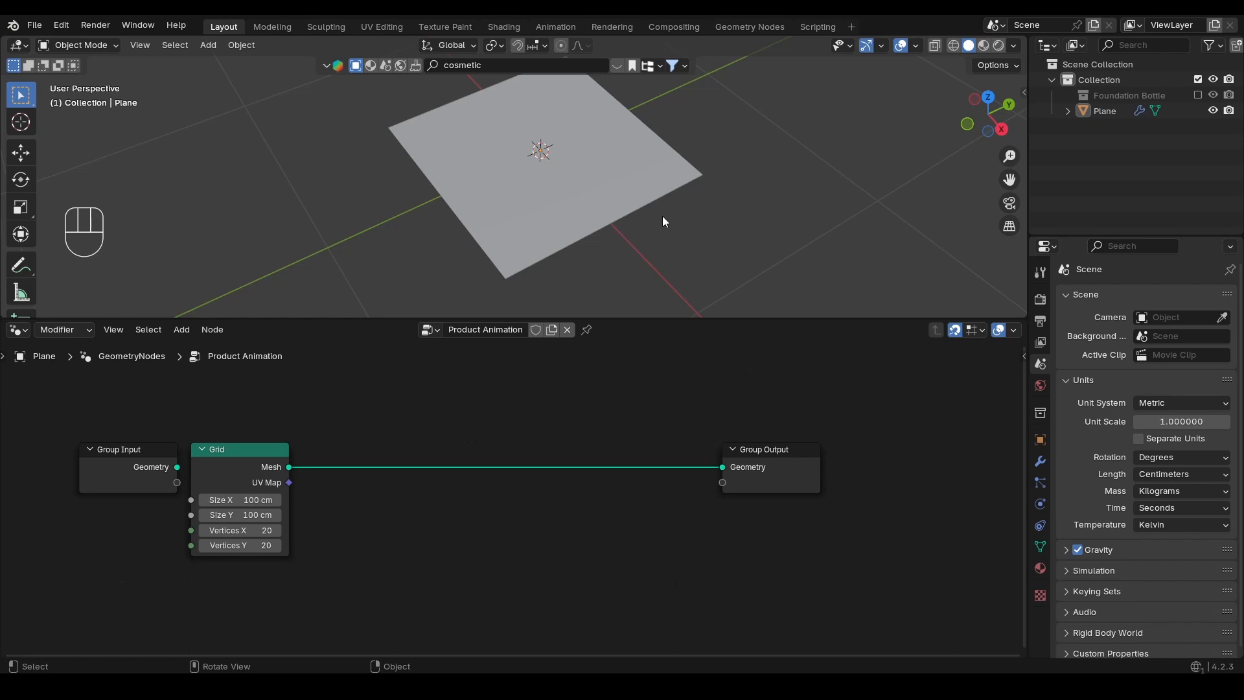
{"action": "left_click_drag", "start_coordinate": [566, 232], "coordinate": [524, 229], "text": "alt"}
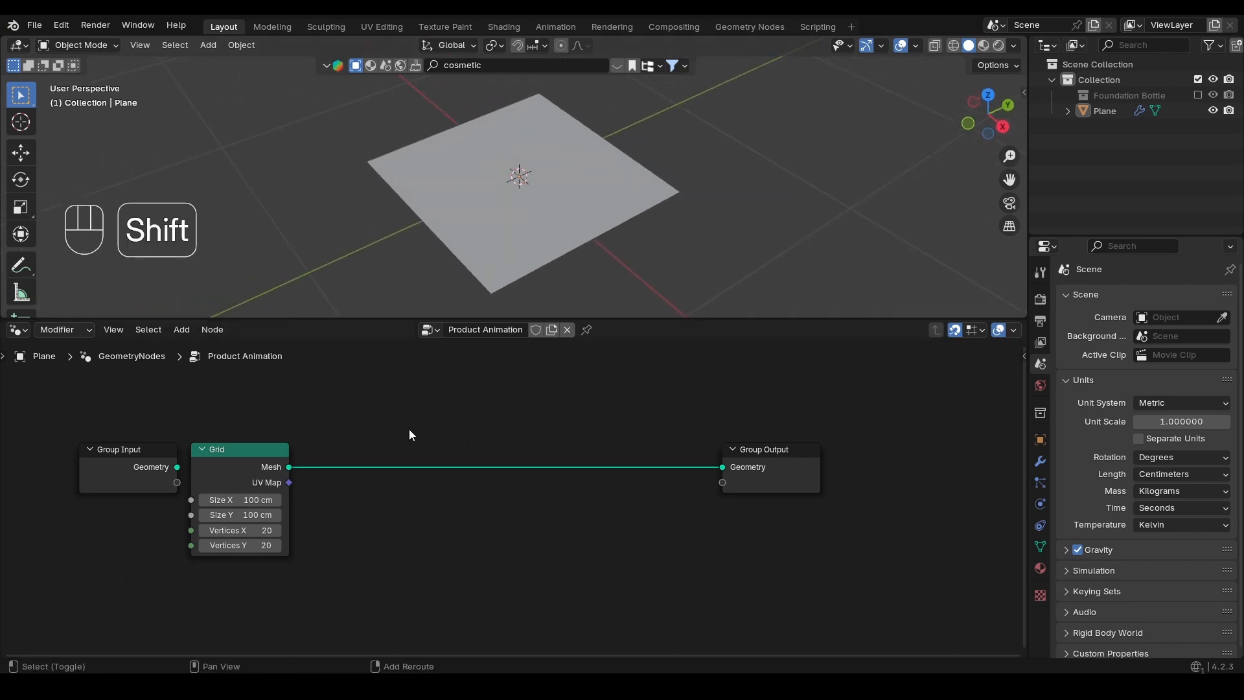
Insert a Distribute Points on Faces node between the Grid and Group Output nodes, keeping its default density
{"action": "key", "text": "shift+a"}
{"action": "left_click", "coordinate": [384, 356]}
{"action": "type", "text": "dist"}
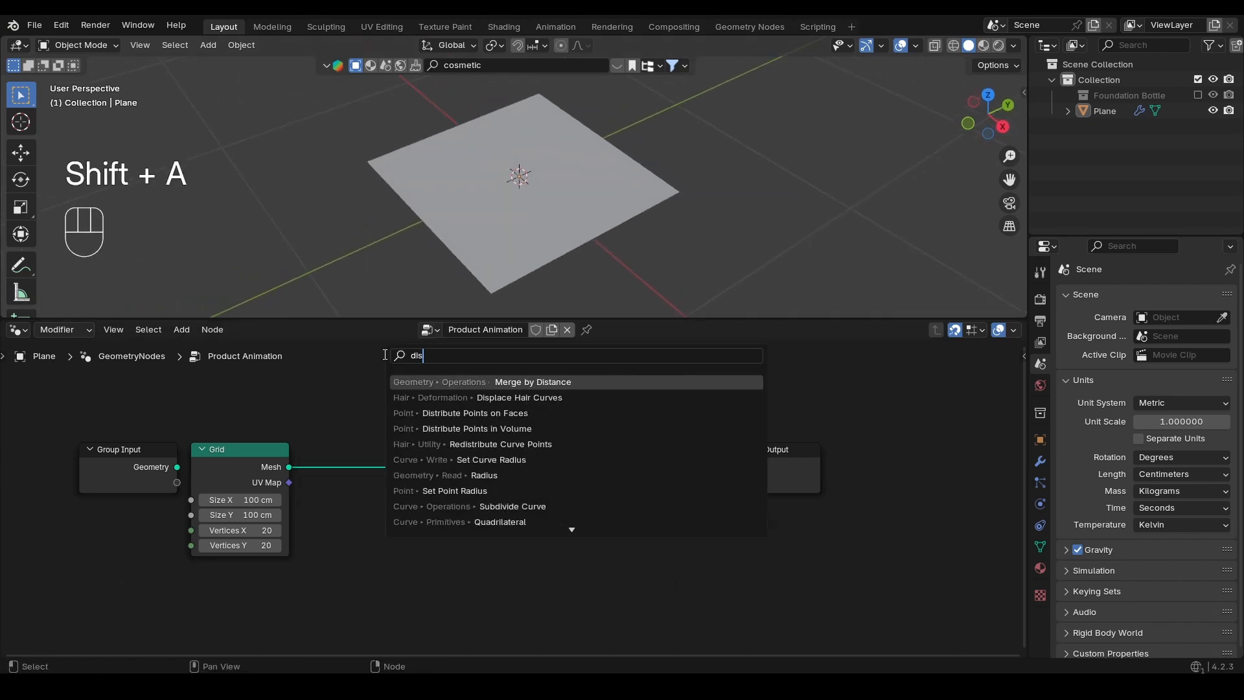
{"action": "key", "text": "Down"}
{"action": "key", "text": "Return"}
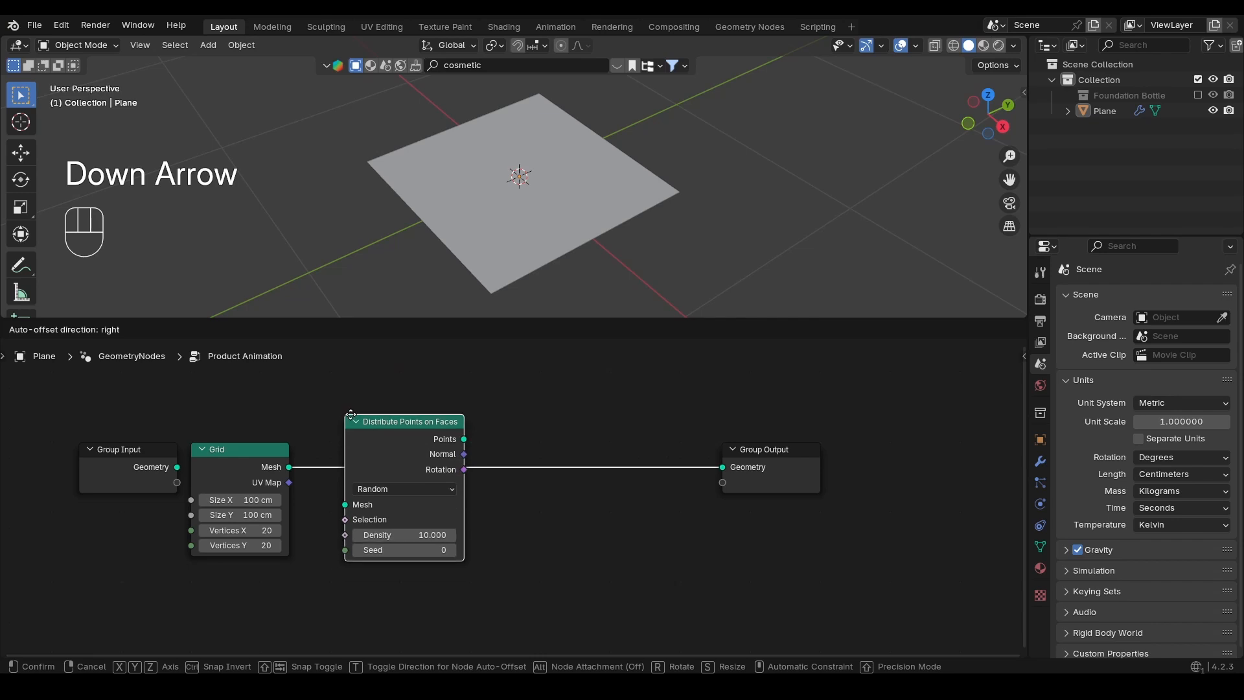
{"action": "left_click", "coordinate": [337, 421]}
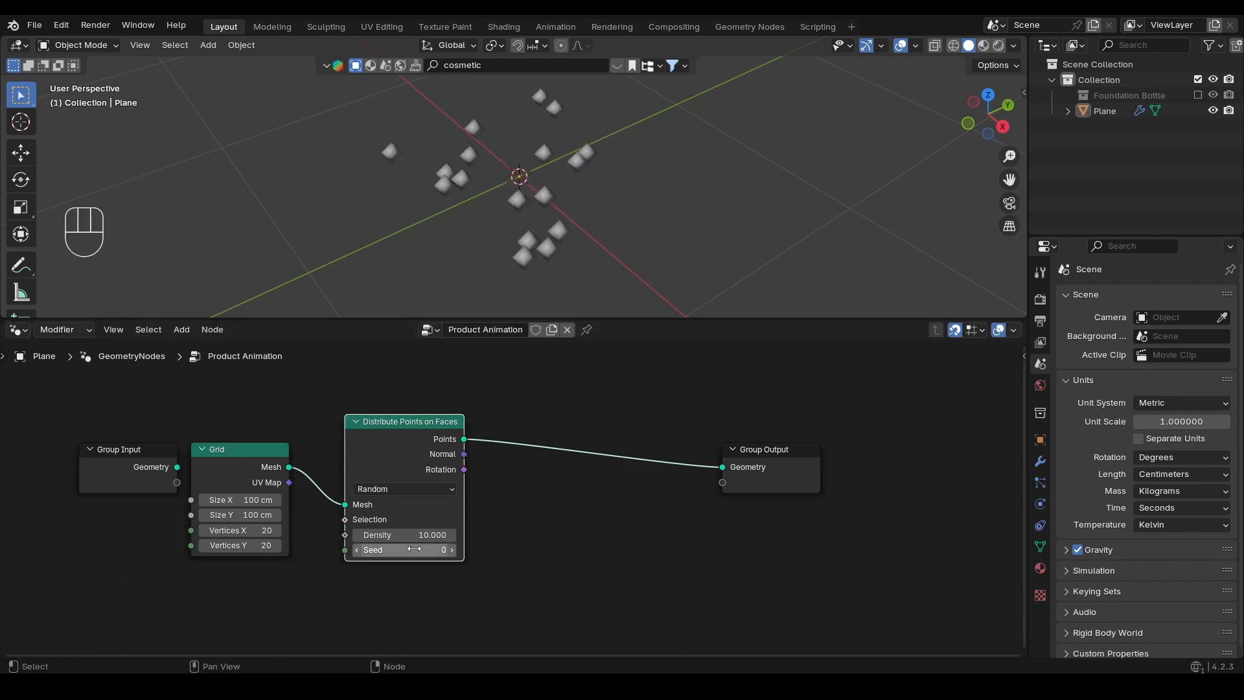
{"action": "left_click_drag", "start_coordinate": [402, 534], "coordinate": [450, 535]}
{"action": "key", "text": "Escape"}
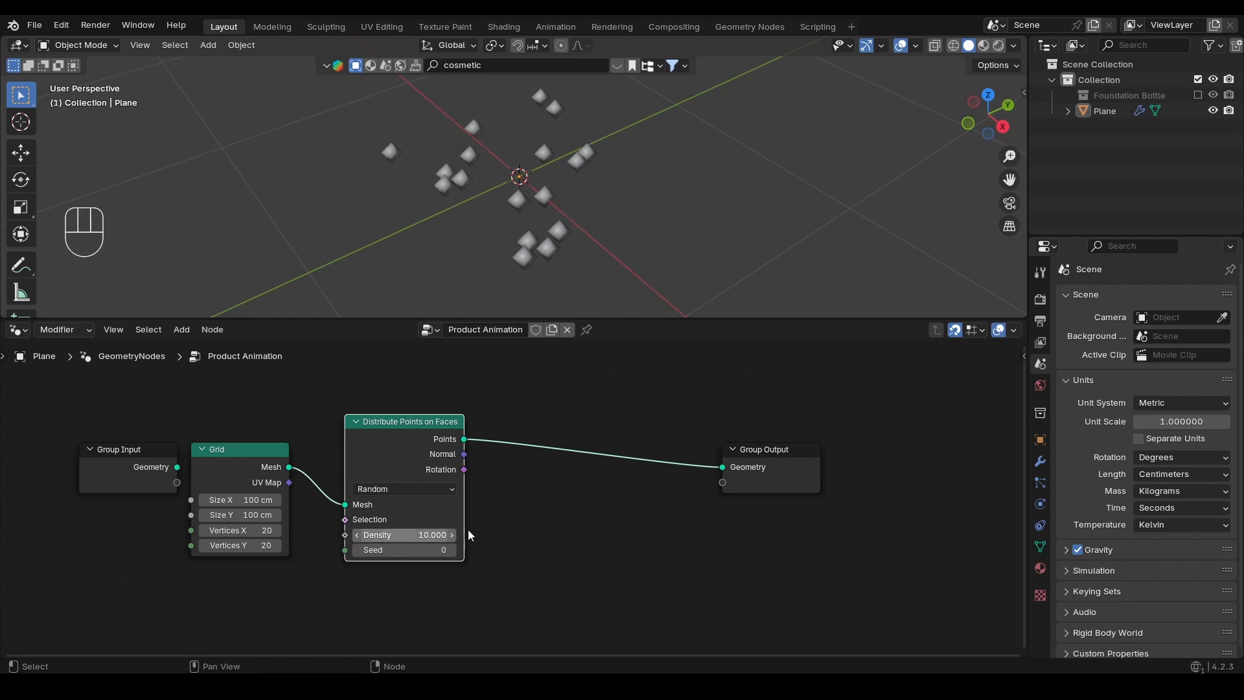
Move the Group Output farther away and insert an Instance on Points node between it and Distribute Points on Faces
{"action": "left_click_drag", "start_coordinate": [770, 471], "coordinate": [867, 443]}
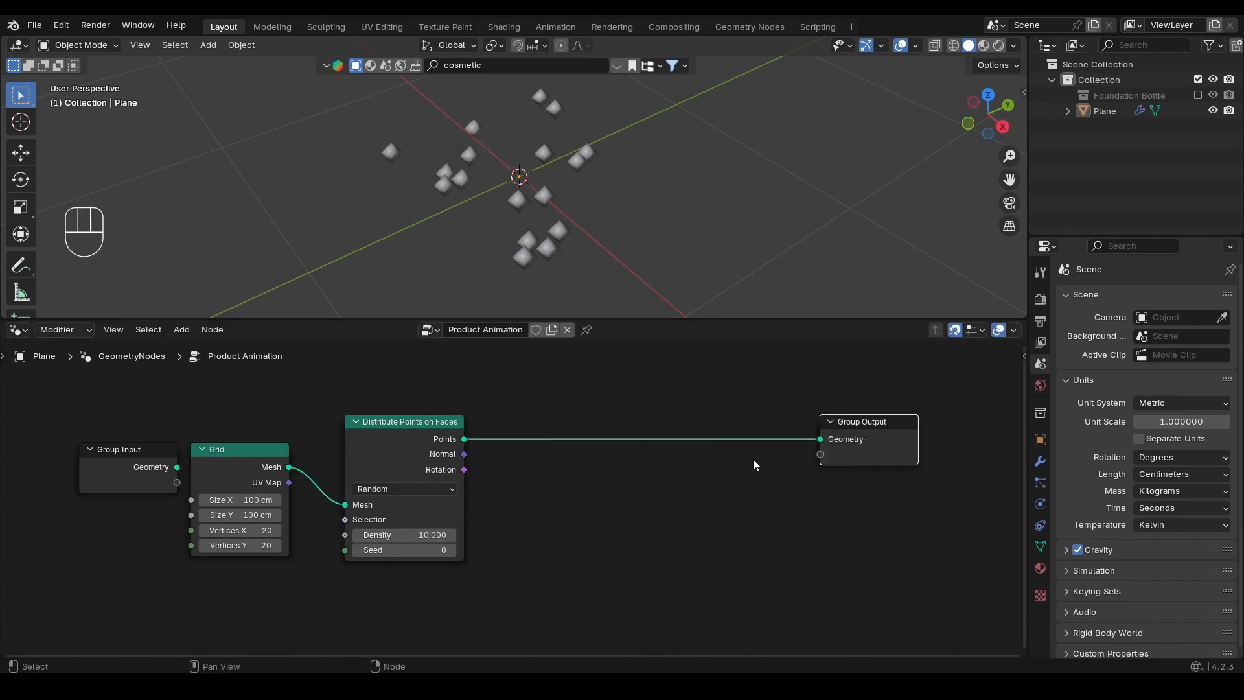
{"action": "key", "text": "shift+a"}
{"action": "type", "text": "i"}
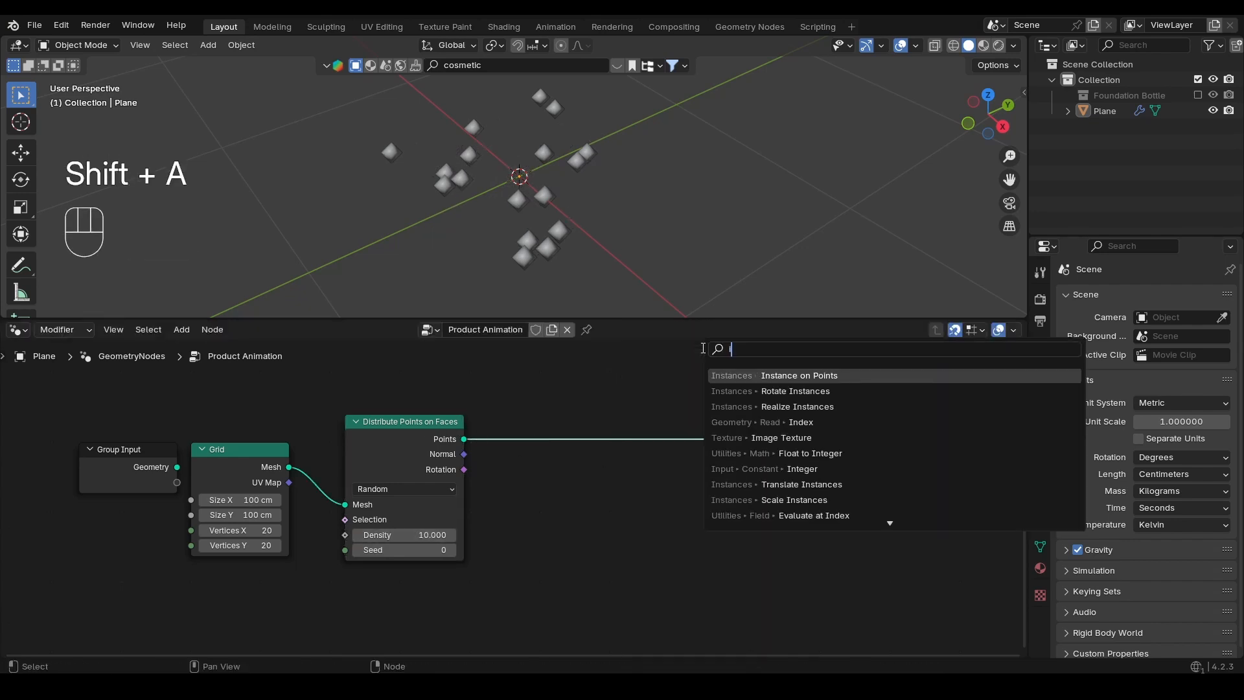
{"action": "type", "text": "nstance"}
{"action": "key", "text": "Return"}
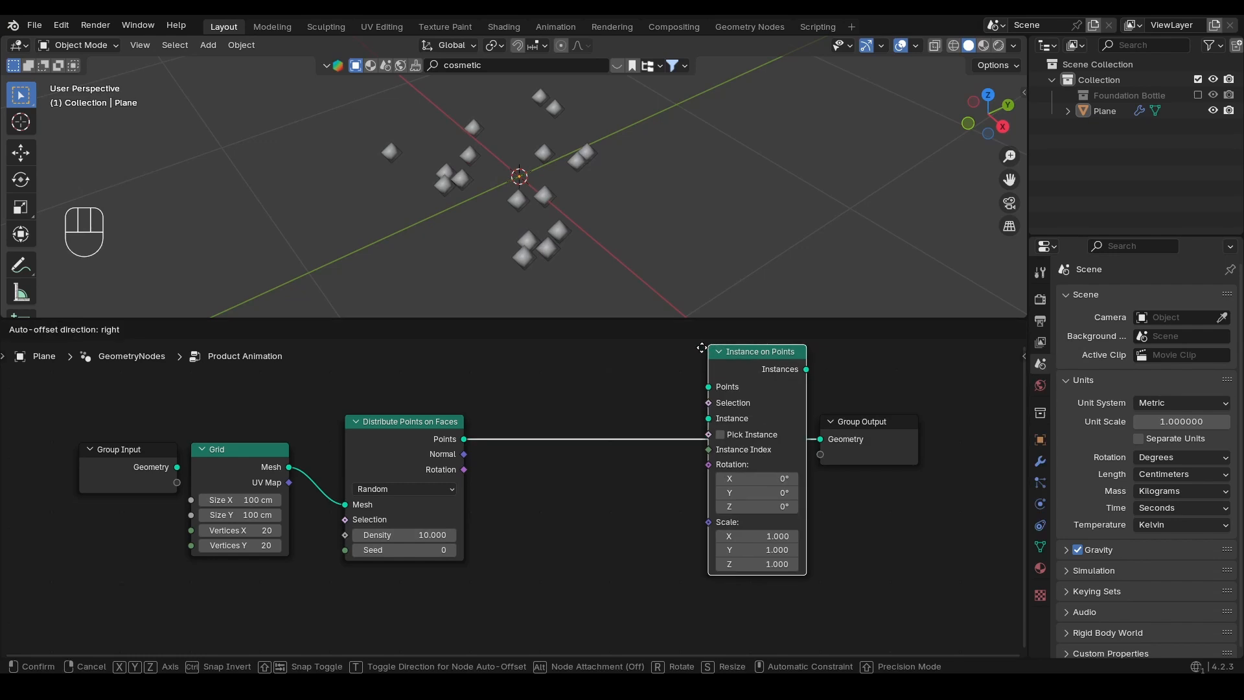
{"action": "left_click", "coordinate": [660, 474]}
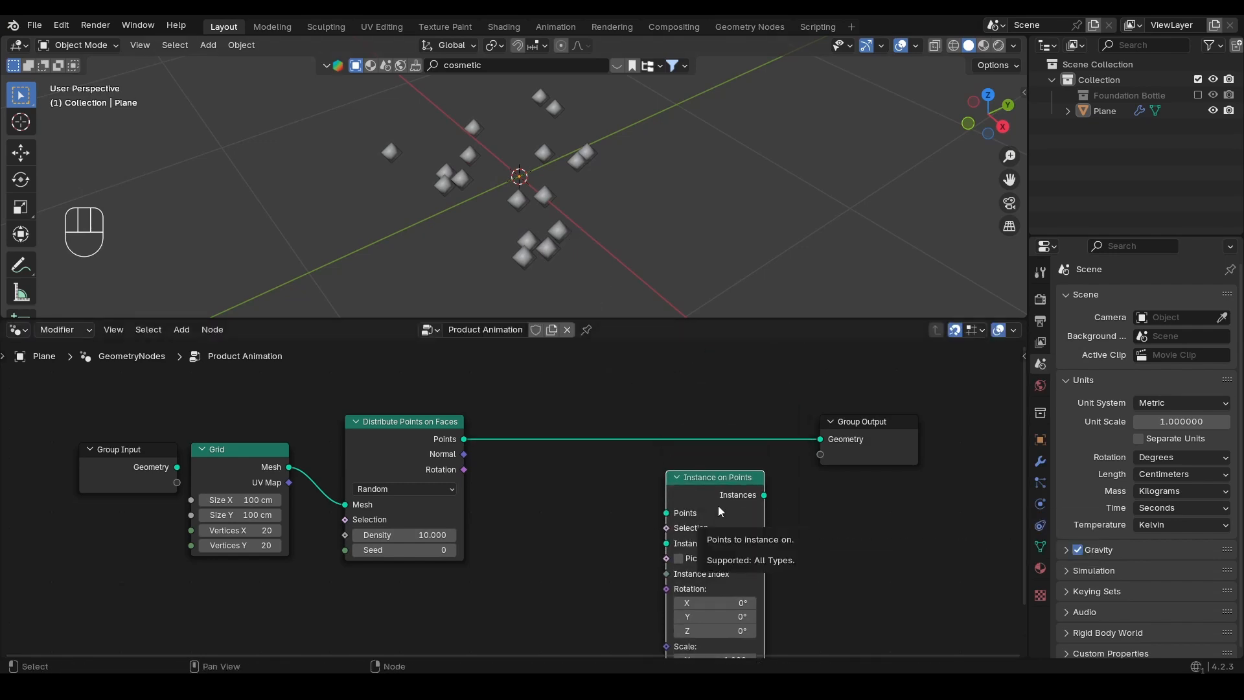
{"action": "left_click_drag", "start_coordinate": [718, 506], "coordinate": [720, 431]}
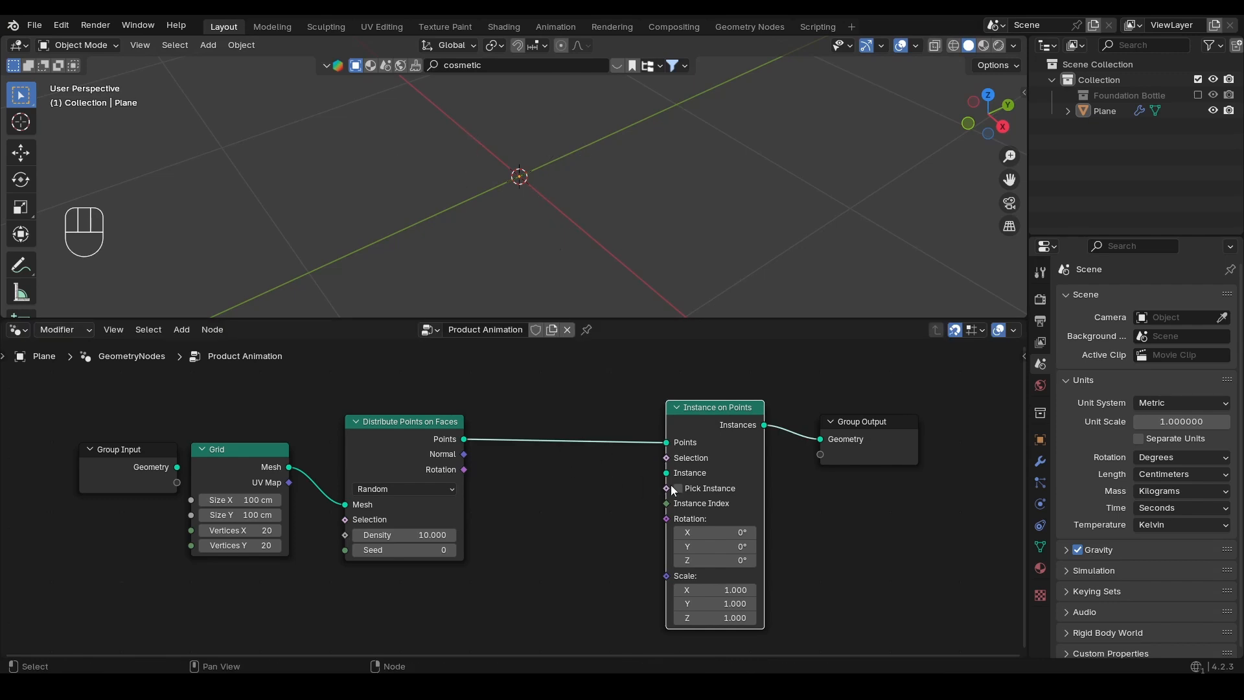
Add a Cube node and connect its Mesh output to the Instance input of Instance on Points
{"action": "key", "text": "shift+a"}
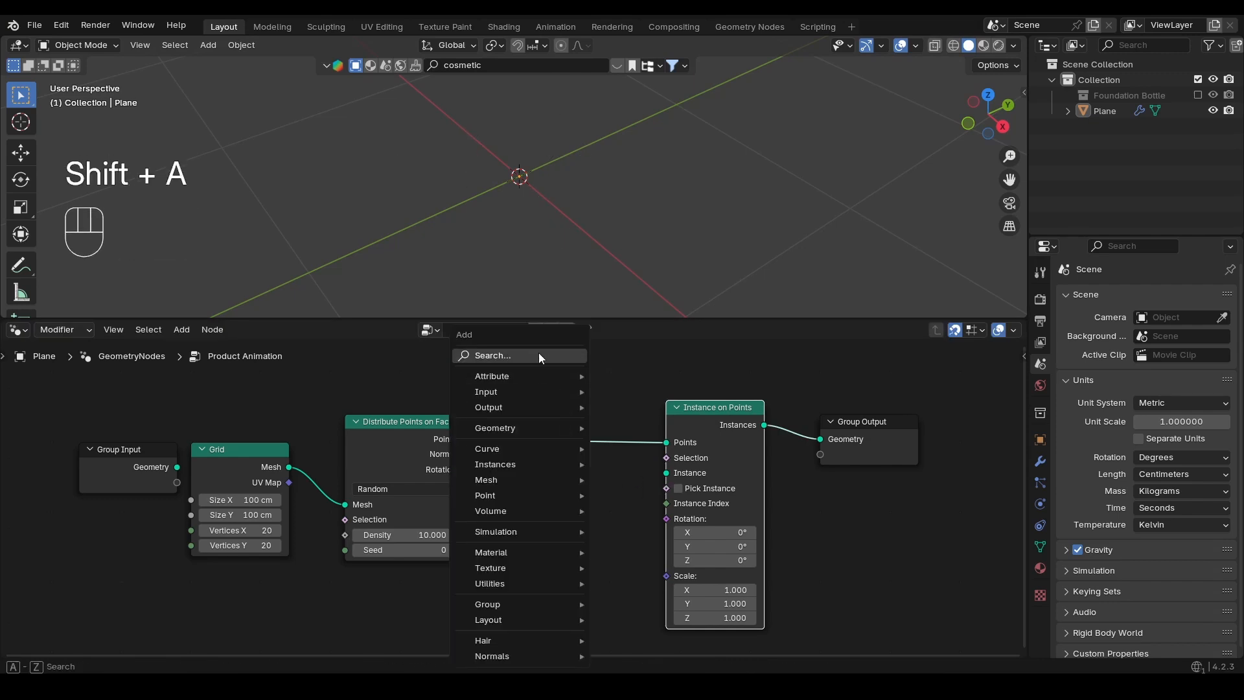
{"action": "type", "text": "cube"}
{"action": "key", "text": "Return"}
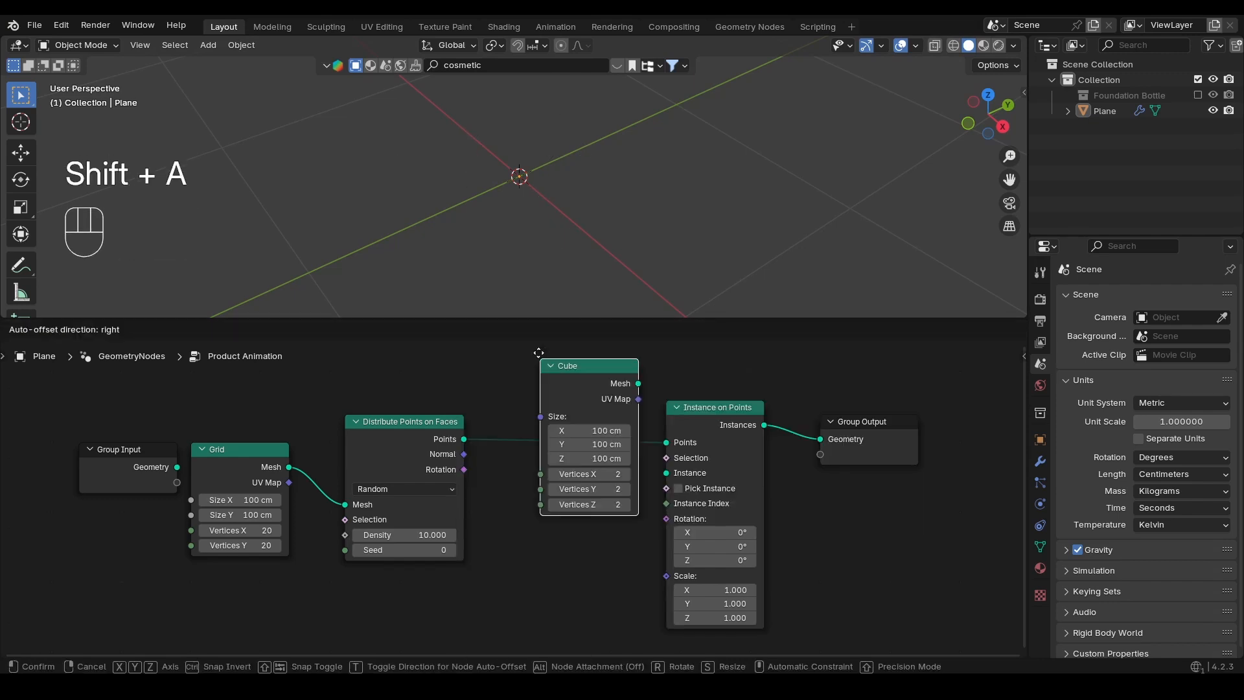
{"action": "left_click", "coordinate": [497, 478]}
{"action": "left_click_drag", "start_coordinate": [596, 509], "coordinate": [666, 472]}
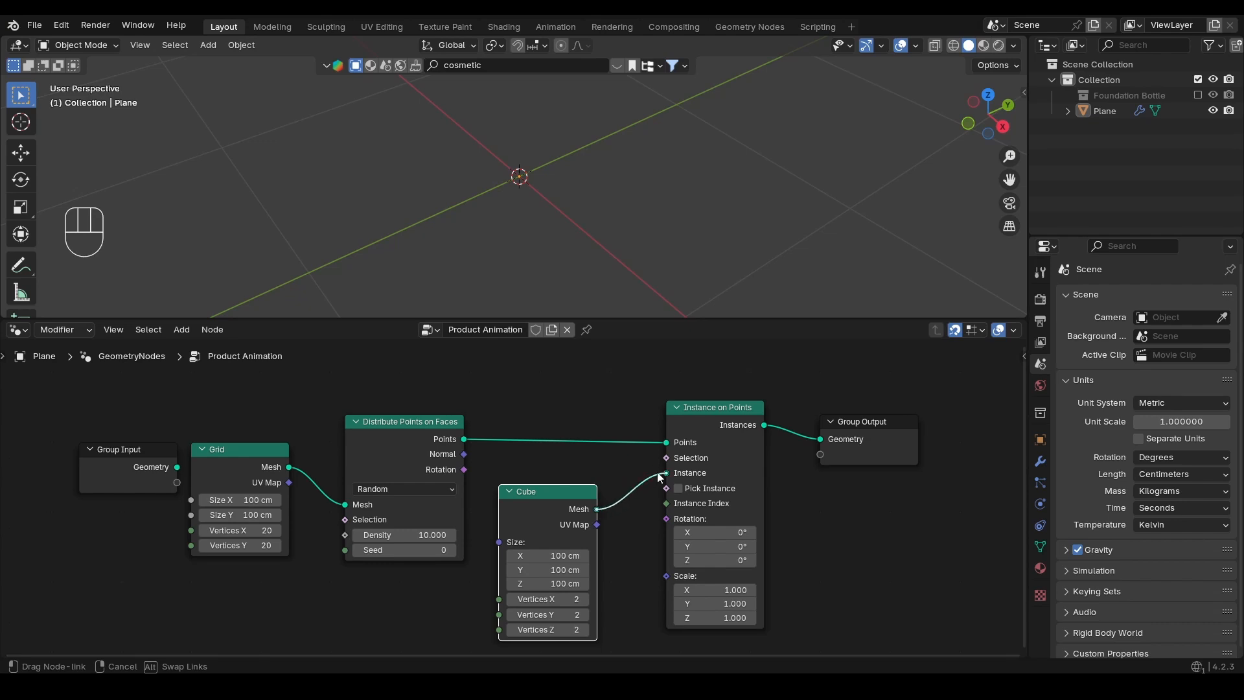
Set the Cube node's X, Y and Z size to 10 cm
{"action": "middle_click_drag", "start_coordinate": [645, 168], "coordinate": [551, 234]}
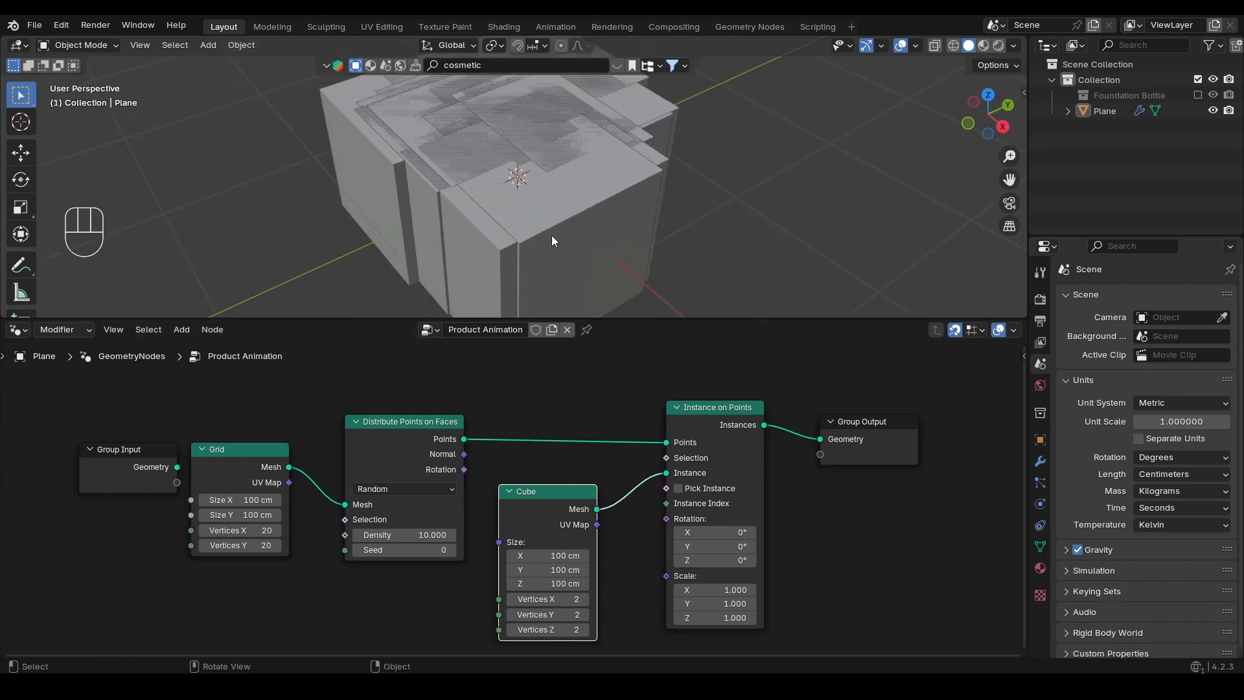
{"action": "left_click_drag", "start_coordinate": [548, 556], "coordinate": [548, 570]}
{"action": "left_click_drag", "start_coordinate": [548, 570], "coordinate": [548, 583]}
{"action": "type", "text": "10"}
{"action": "key", "text": "Return"}
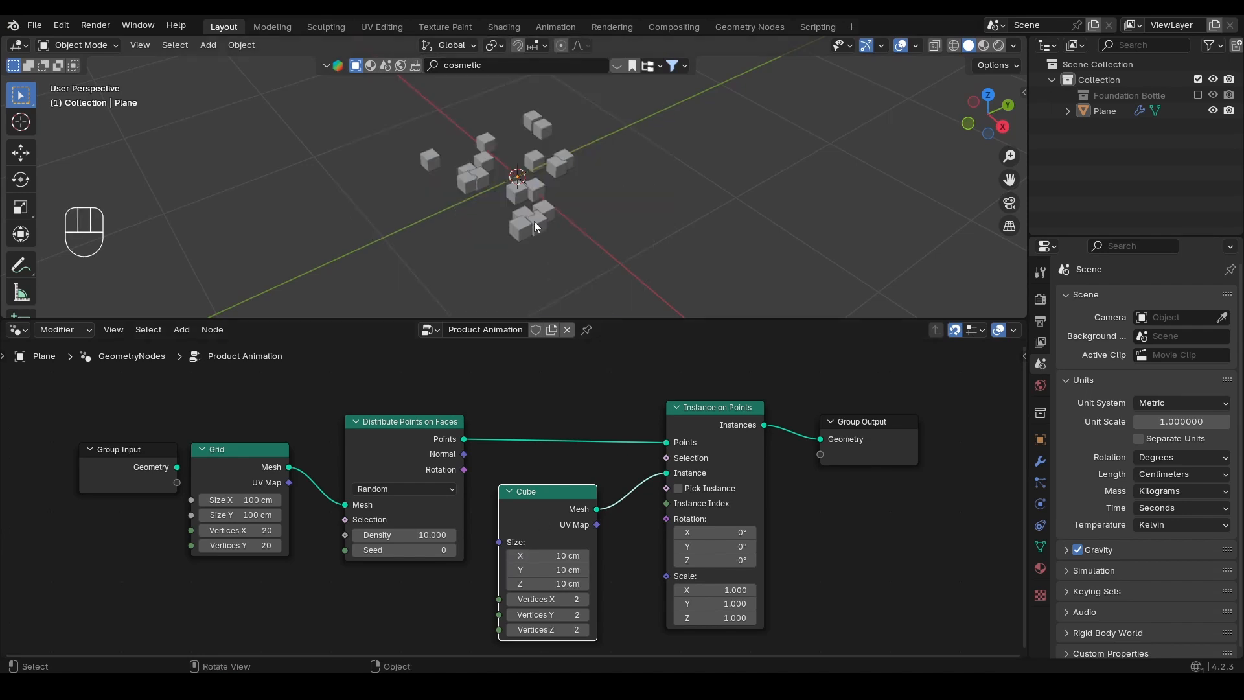
Change the distribution method of the Distribute Points on Faces node from Random to Poisson Disk
{"action": "left_click_drag", "start_coordinate": [534, 220], "coordinate": [577, 217], "text": "alt"}
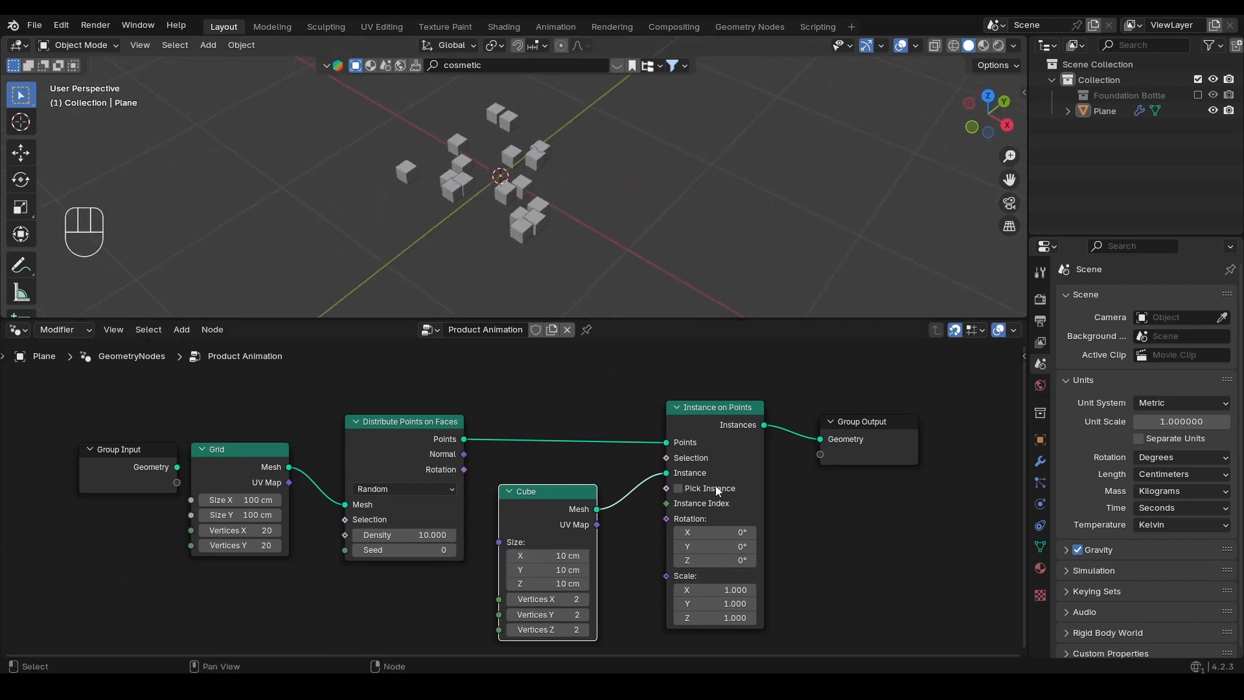
{"action": "left_click_drag", "start_coordinate": [405, 534], "coordinate": [509, 535]}
{"action": "right_click", "coordinate": [395, 535]}
{"action": "scroll", "coordinate": [567, 214], "scroll_direction": "up", "scroll_amount": 4}
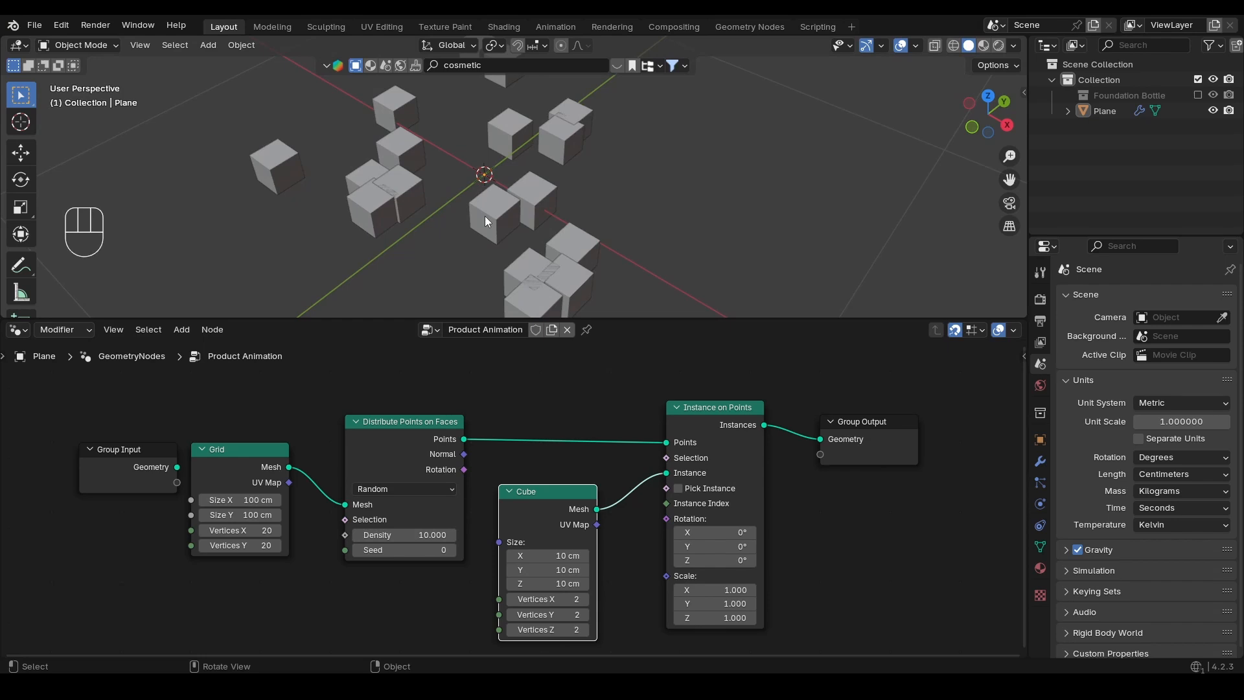
{"action": "left_click", "coordinate": [404, 489]}
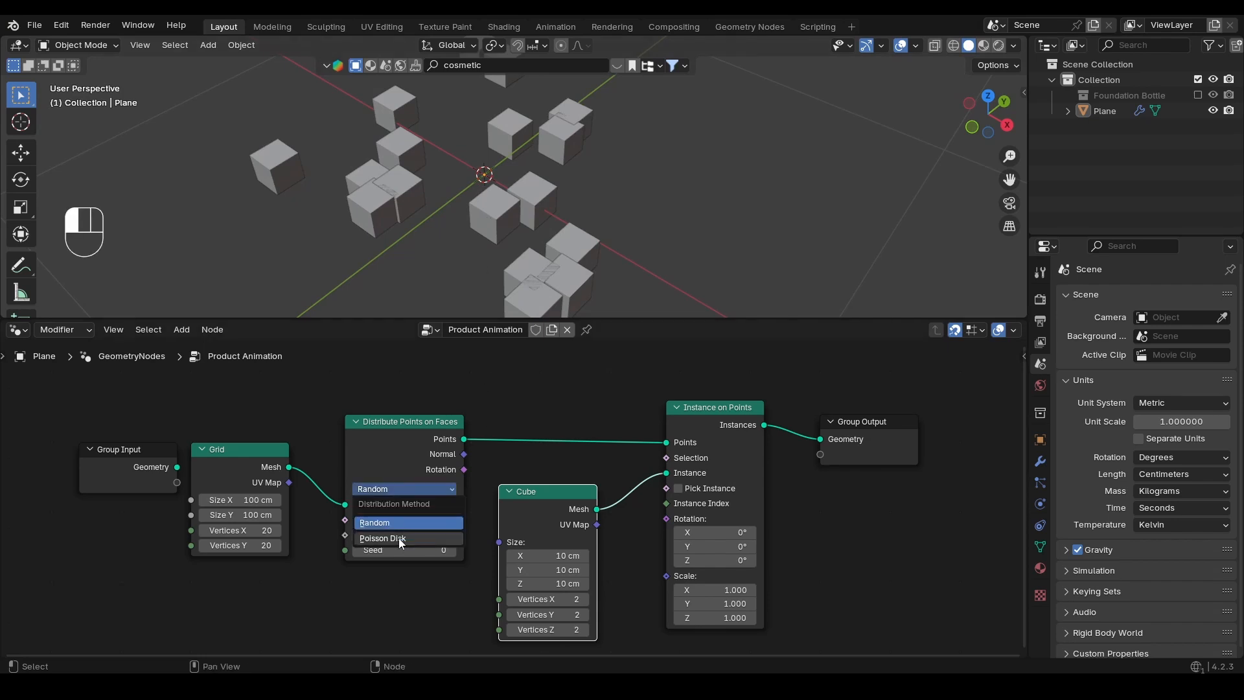
{"action": "left_click", "coordinate": [399, 539]}
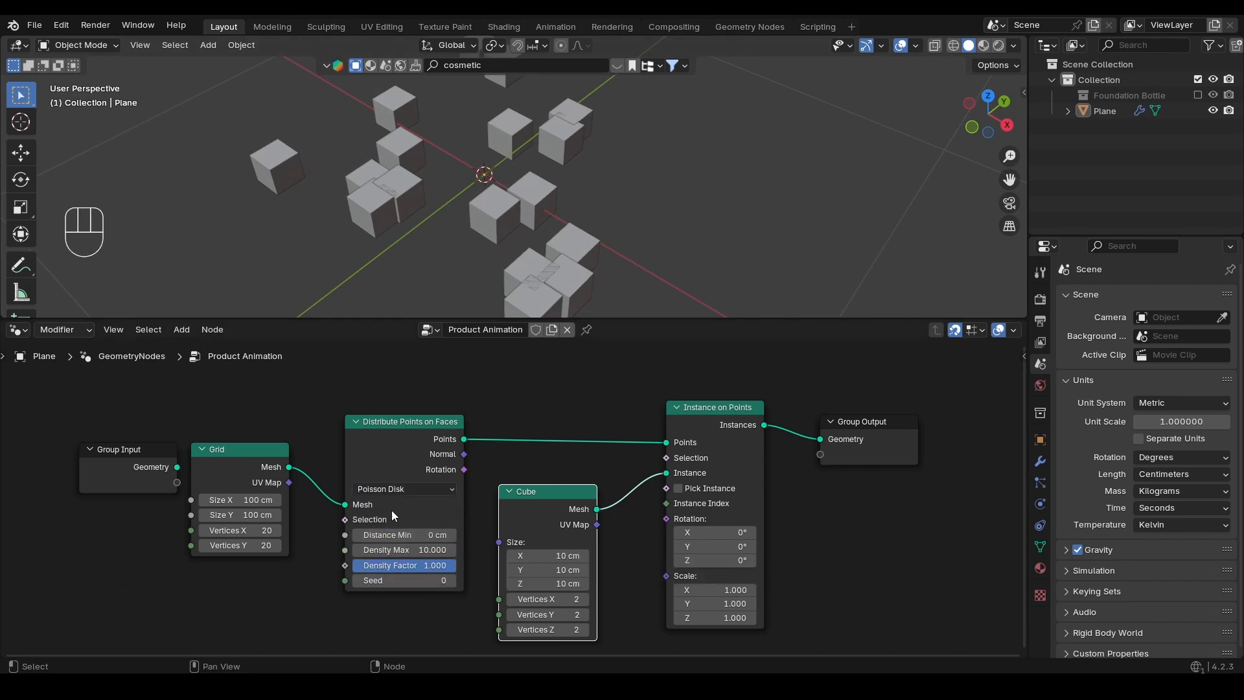
Set Density Max to about 84.2 and Distance Min to 10 cm on Distribute Points on Faces, and save the file
{"action": "middle_click_drag", "start_coordinate": [391, 521], "coordinate": [327, 510]}
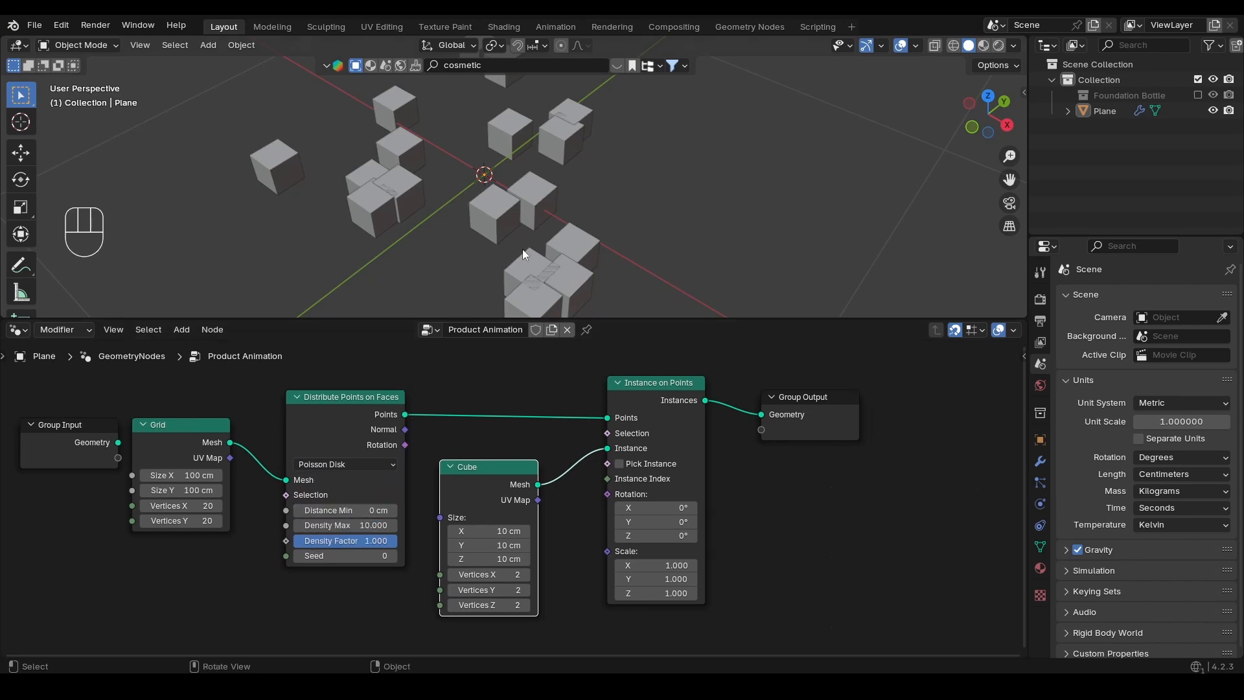
{"action": "left_click_drag", "start_coordinate": [343, 525], "coordinate": [441, 525]}
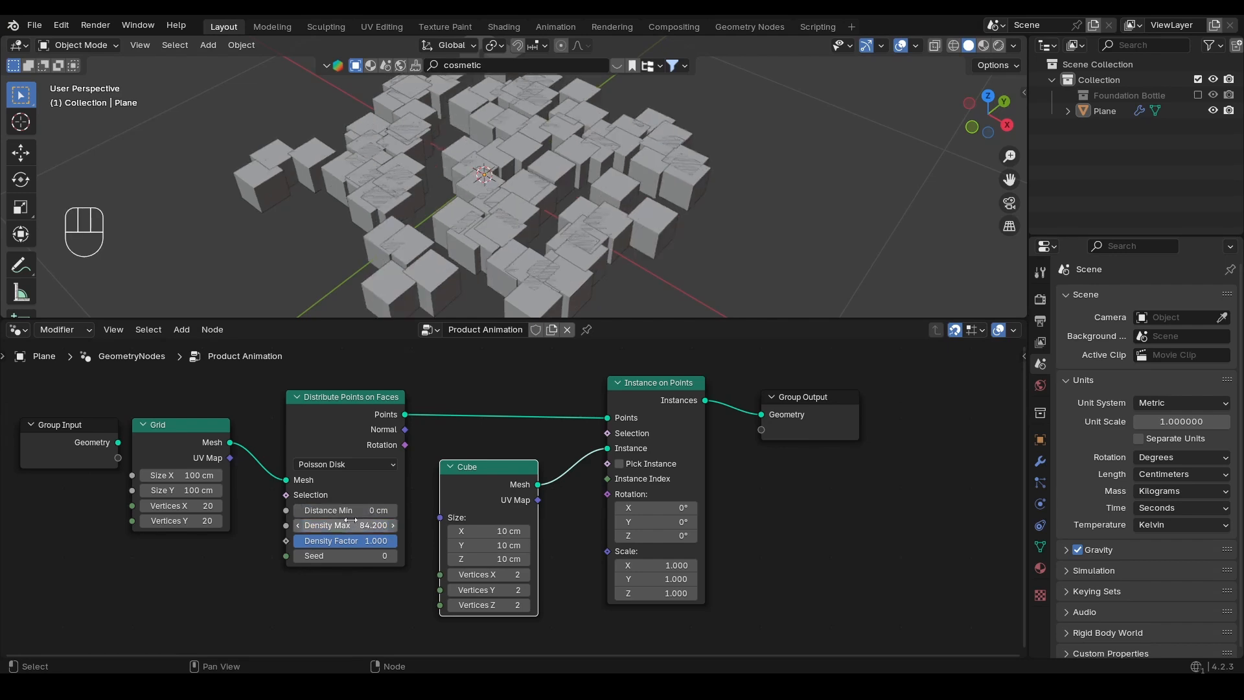
{"action": "left_click", "coordinate": [349, 515]}
{"action": "type", "text": "10"}
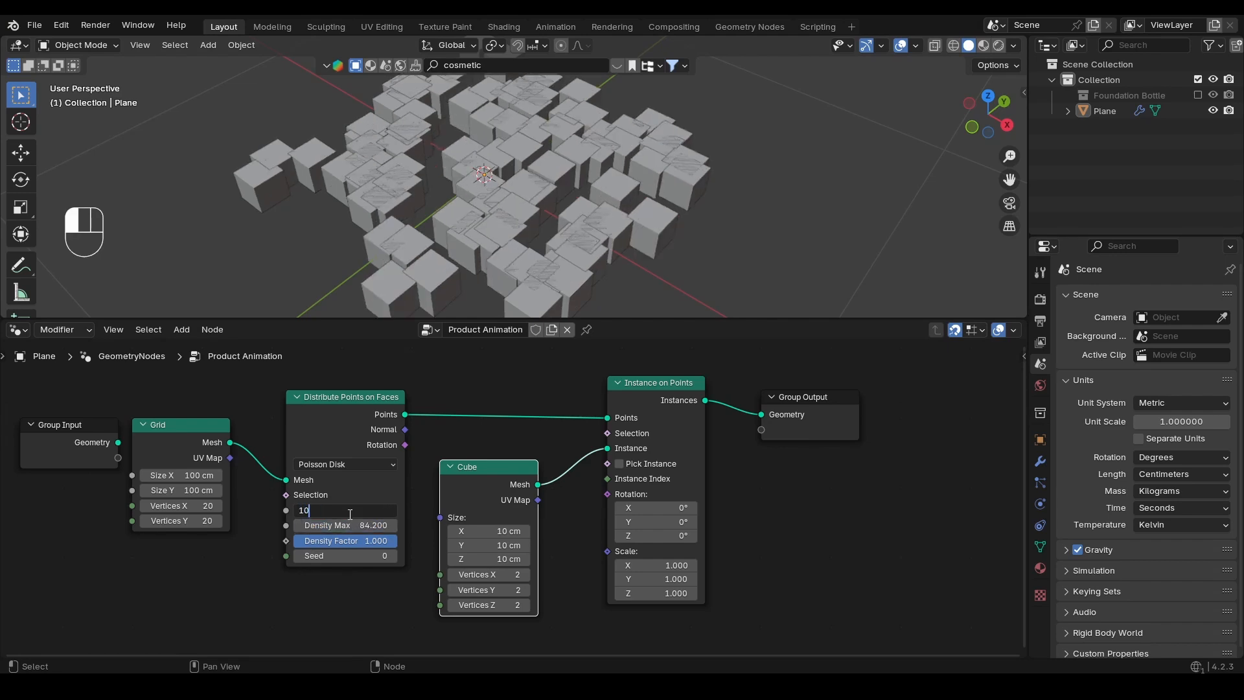
{"action": "key", "text": "Return"}
{"action": "scroll", "coordinate": [483, 193], "scroll_direction": "down", "scroll_amount": 2}
{"action": "left_click_drag", "start_coordinate": [483, 193], "coordinate": [608, 227], "text": "alt"}
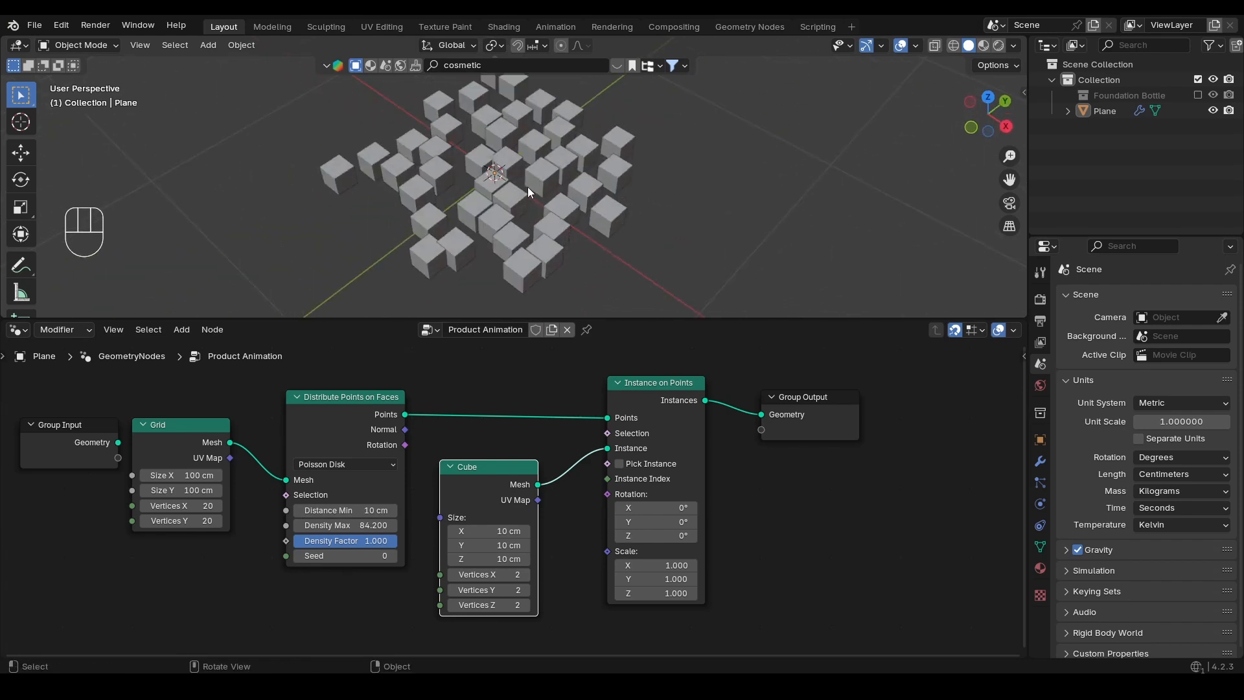
{"action": "scroll", "coordinate": [489, 149], "scroll_direction": "up", "scroll_amount": 4}
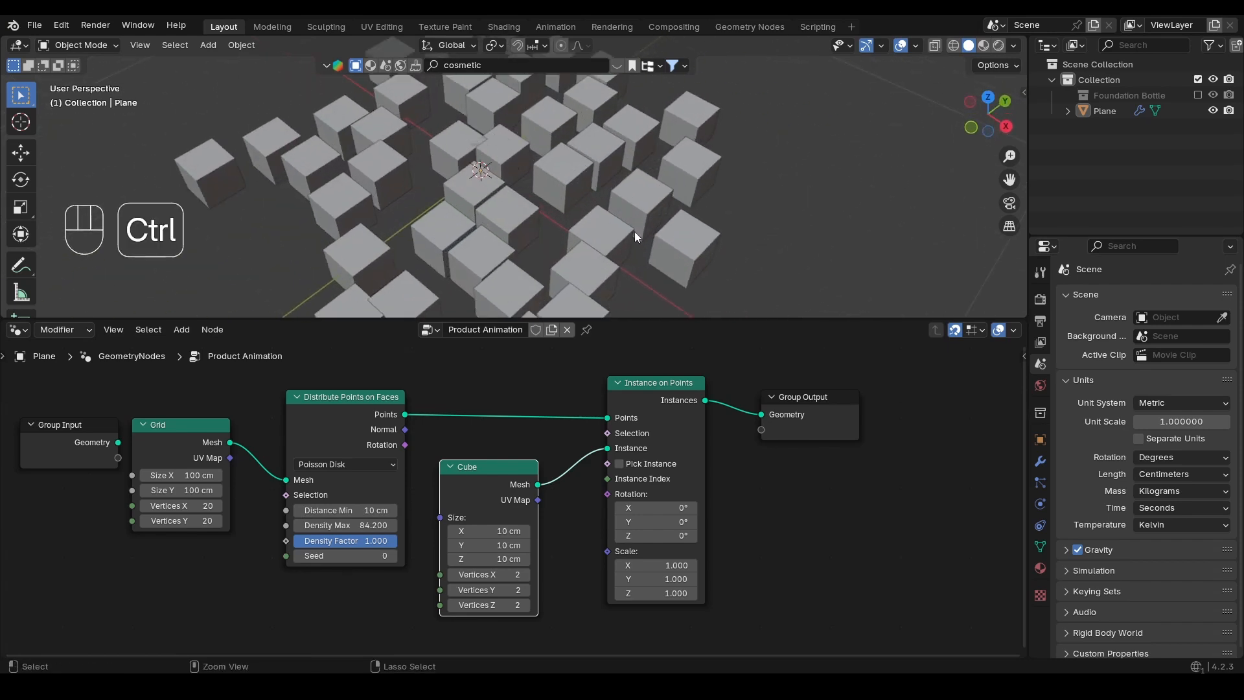
{"action": "key", "text": "ctrl+s"}
Move the Group Output farther away and insert a Mesh to Points node between it and Instance on Points
{"action": "scroll", "coordinate": [584, 239], "scroll_direction": "down", "scroll_amount": 4}
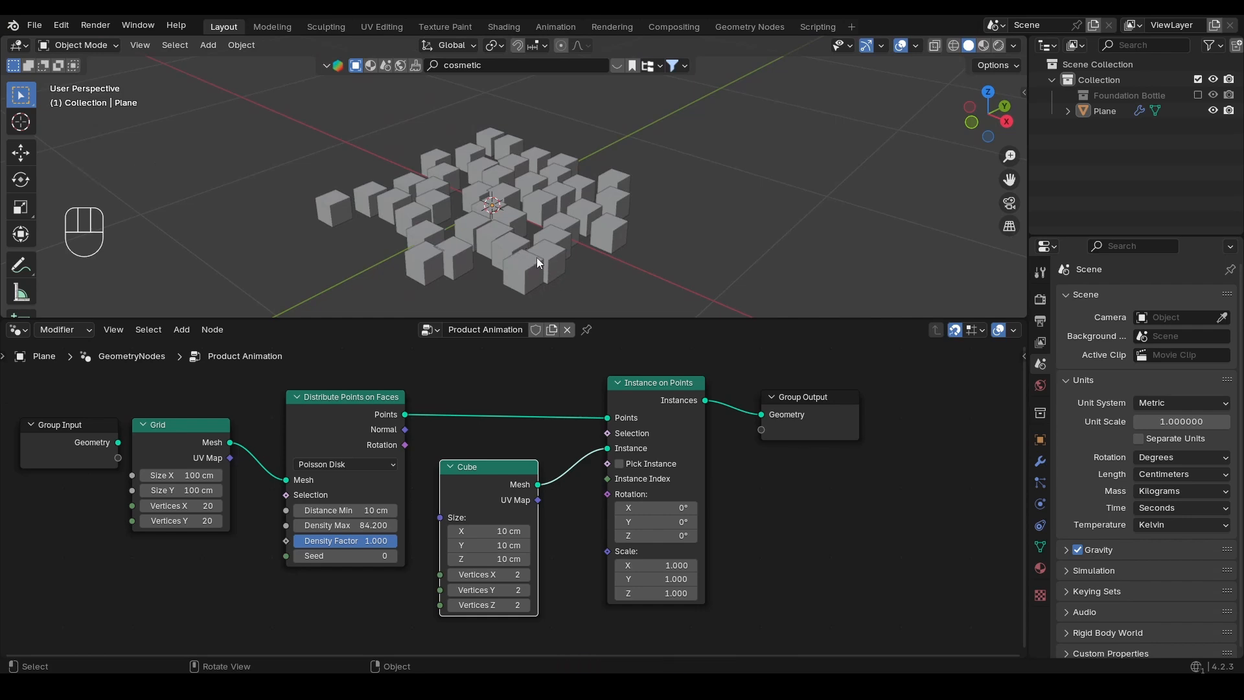
{"action": "middle_click_drag", "start_coordinate": [537, 258], "coordinate": [538, 221], "text": "alt+shift"}
{"action": "scroll", "coordinate": [578, 205], "scroll_direction": "up", "scroll_amount": 2}
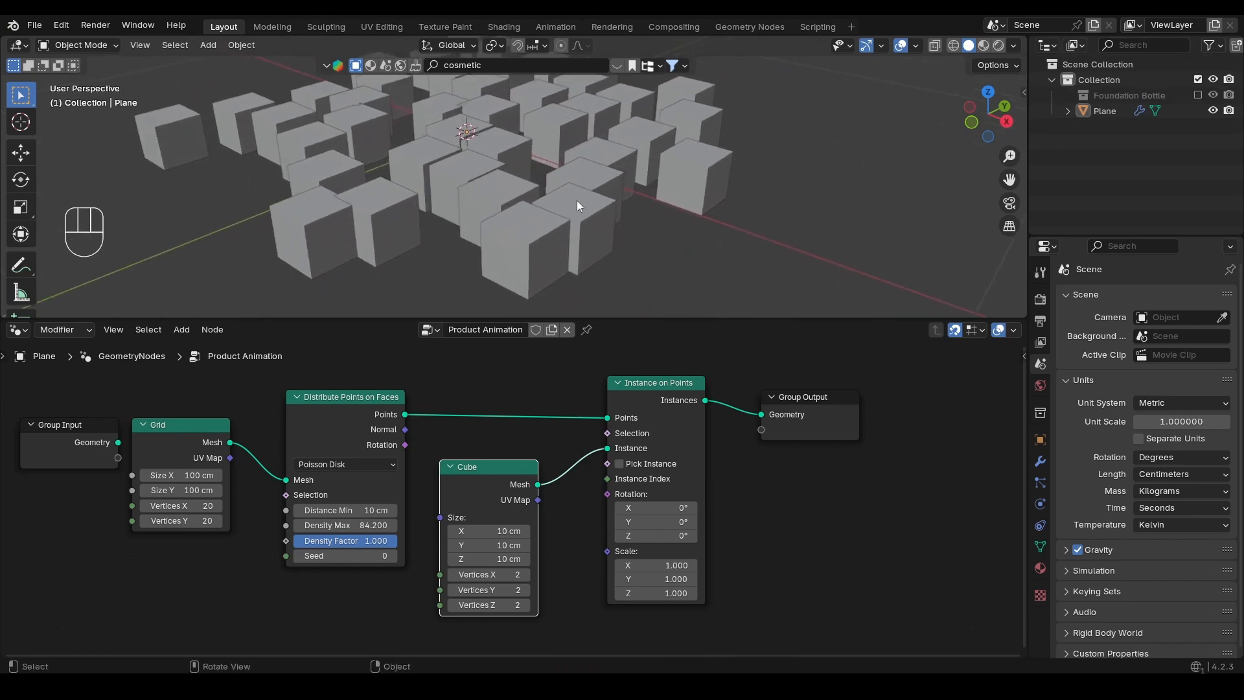
{"action": "scroll", "coordinate": [516, 484], "scroll_direction": "down", "scroll_amount": 3}
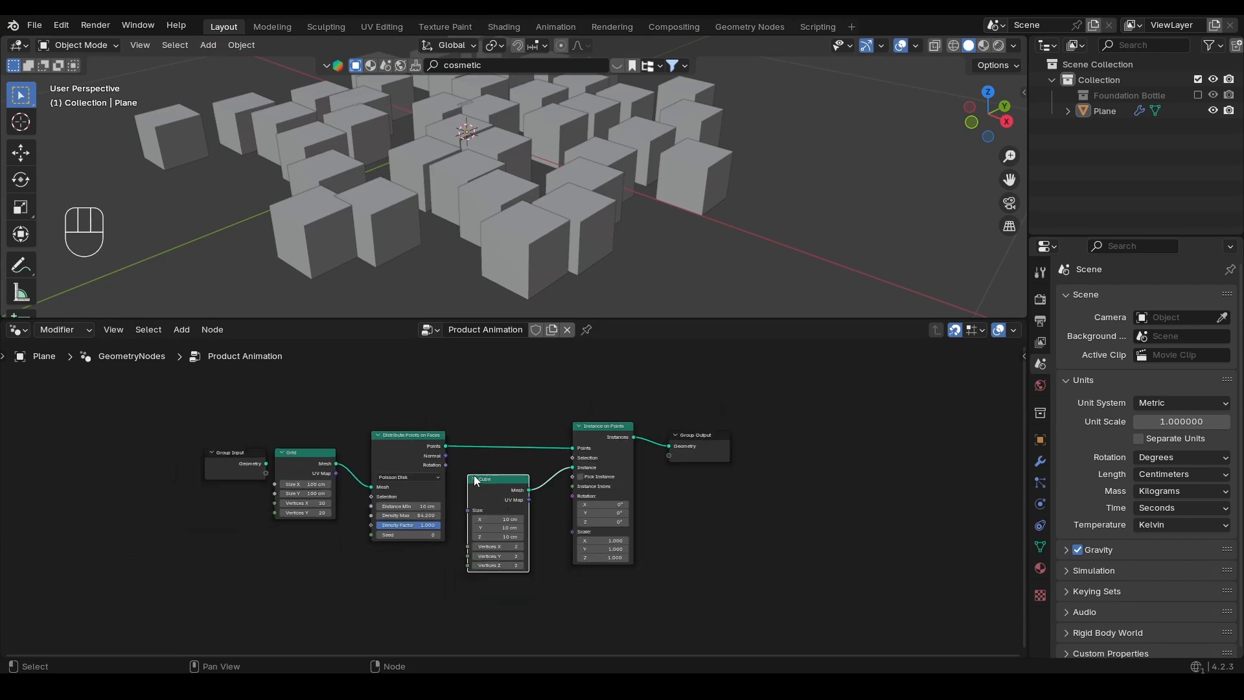
{"action": "scroll", "coordinate": [500, 464], "scroll_direction": "right", "scroll_amount": 5, "text": "ctrl"}
{"action": "left_click_drag", "start_coordinate": [497, 431], "coordinate": [849, 412]}
{"action": "key", "text": "shift+a"}
{"action": "left_click", "coordinate": [517, 355]}
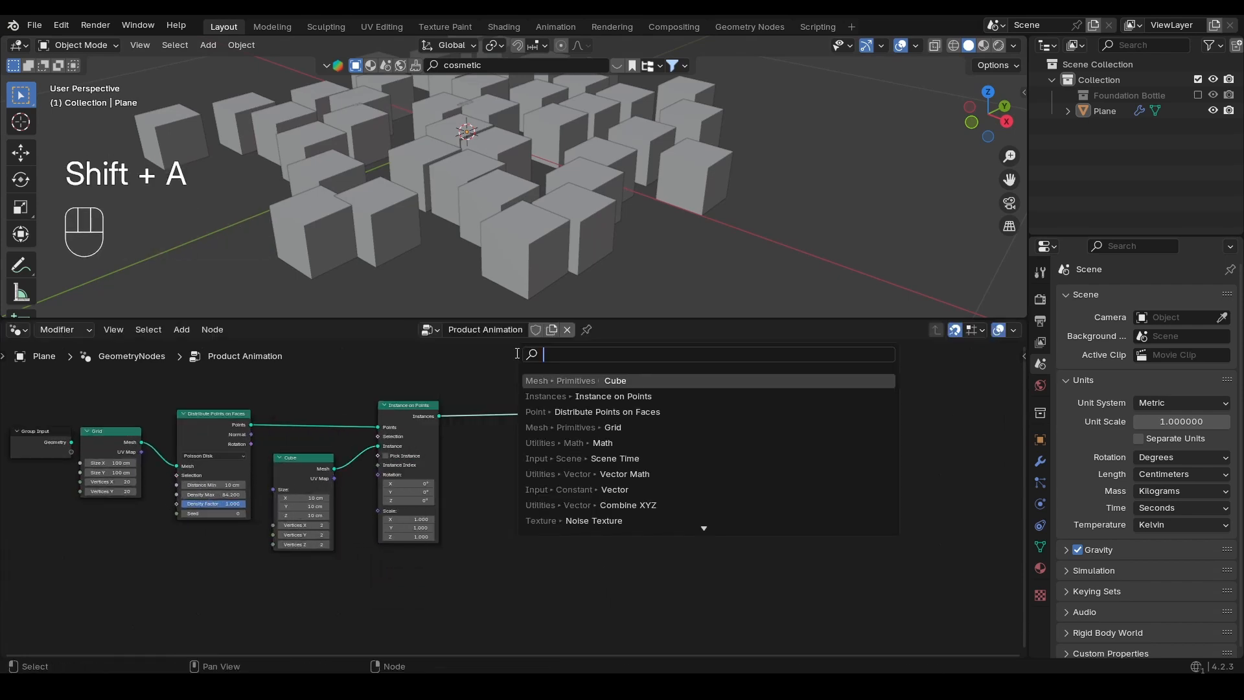
{"action": "type", "text": "mesh to points"}
{"action": "key", "text": "Return"}
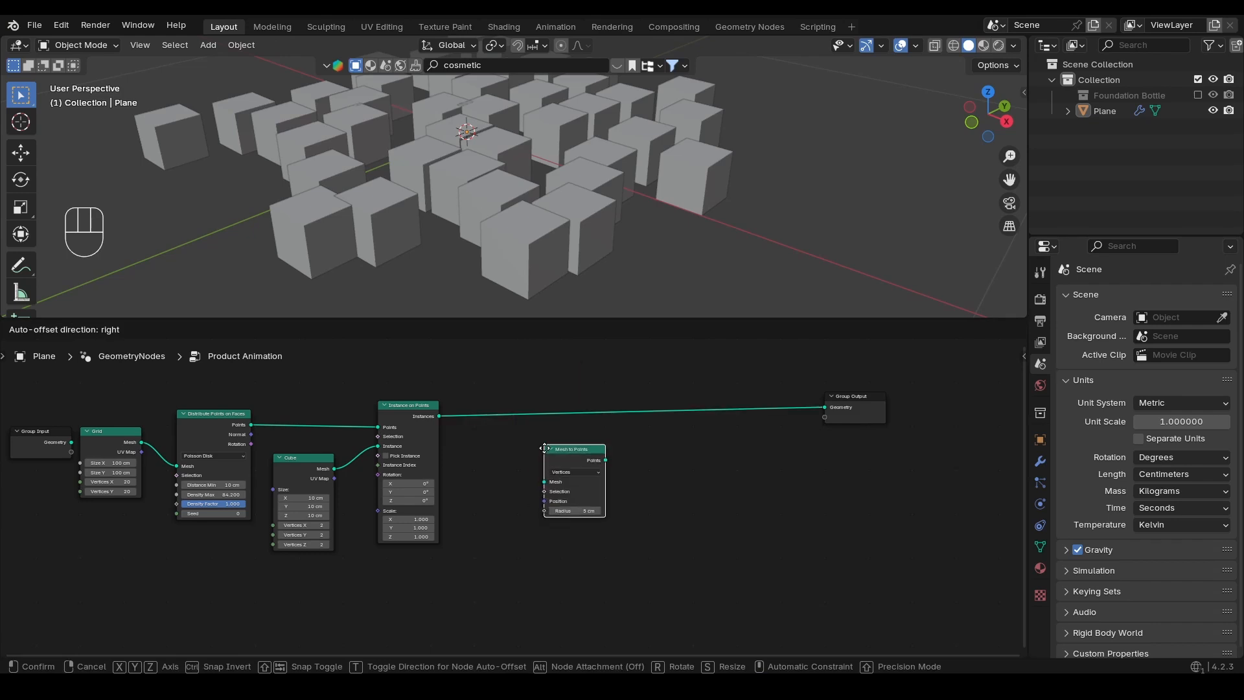
{"action": "left_click", "coordinate": [561, 456]}
{"action": "scroll", "coordinate": [597, 460], "scroll_direction": "up", "scroll_amount": 2}
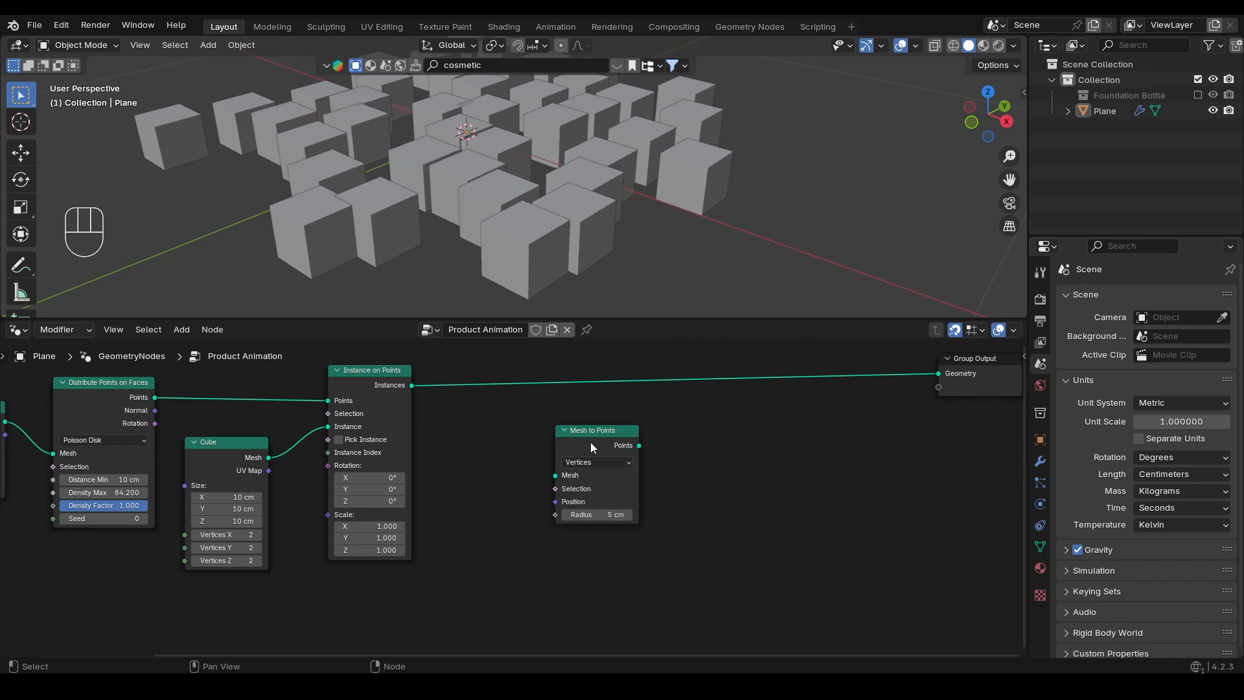
{"action": "left_click_drag", "start_coordinate": [590, 442], "coordinate": [591, 382]}
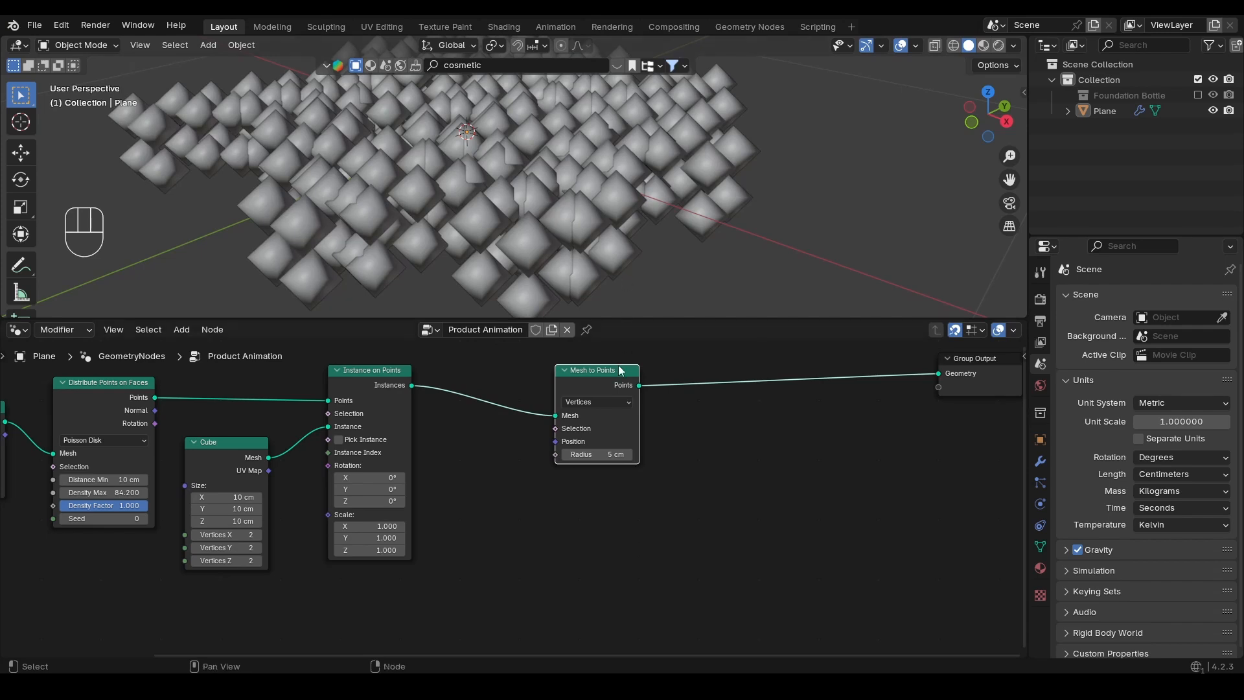
Set the Radius of the Mesh to Points node to 1 cm
{"action": "left_click", "coordinate": [604, 455]}
{"action": "type", "text": "1"}
{"action": "key", "text": "Return"}
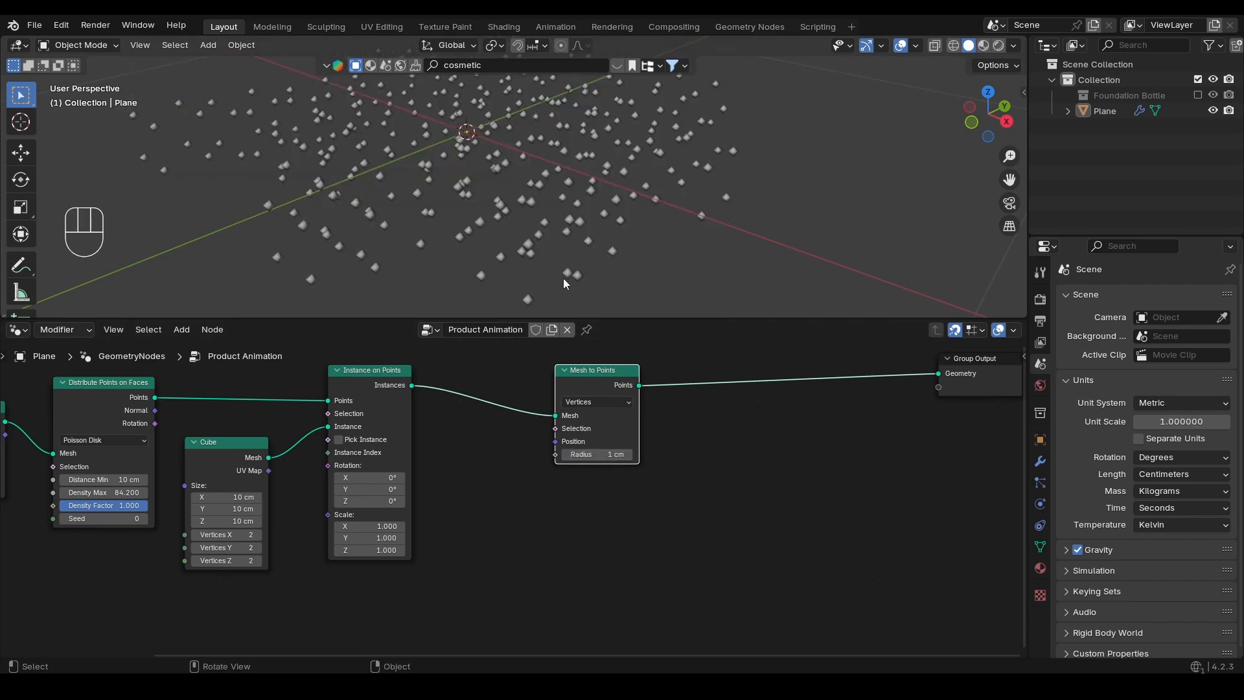
{"action": "middle_click_drag", "start_coordinate": [563, 278], "coordinate": [509, 207], "text": "alt"}
{"action": "left_click", "coordinate": [408, 420]}
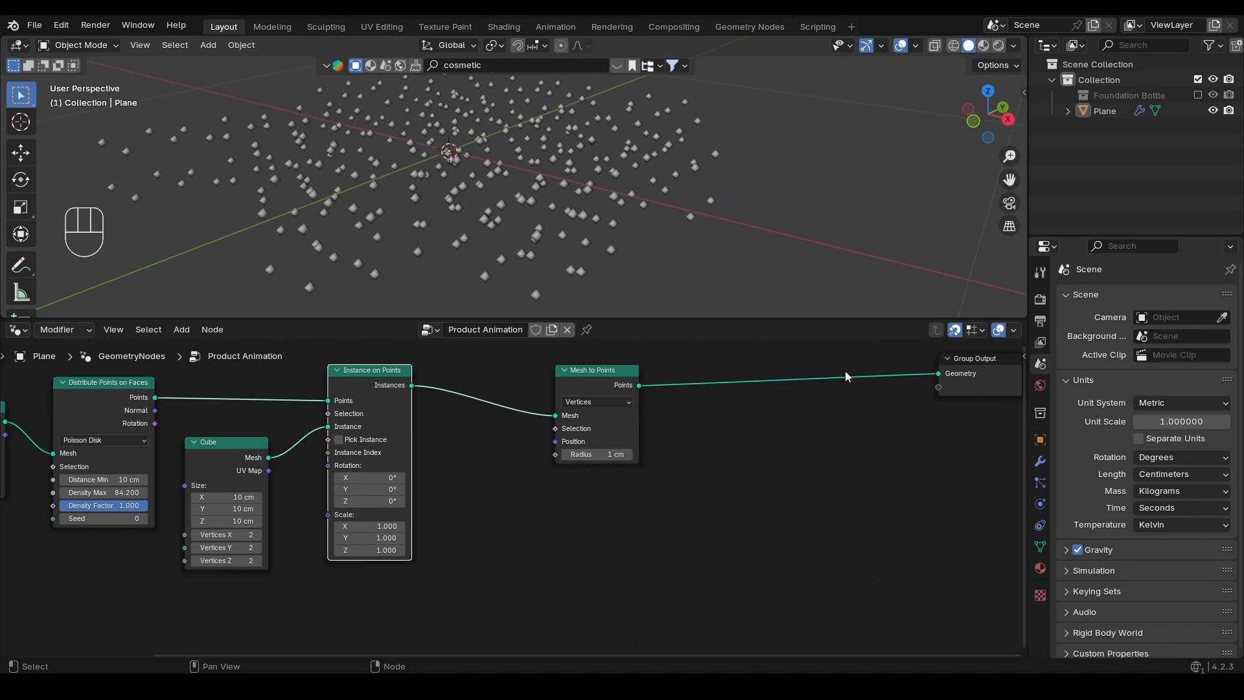
Lower the Mesh to Points node and insert a Join Geometry node between it and the Group Output
{"action": "left_click_drag", "start_coordinate": [603, 388], "coordinate": [603, 472]}
{"action": "key", "text": "shift+a"}
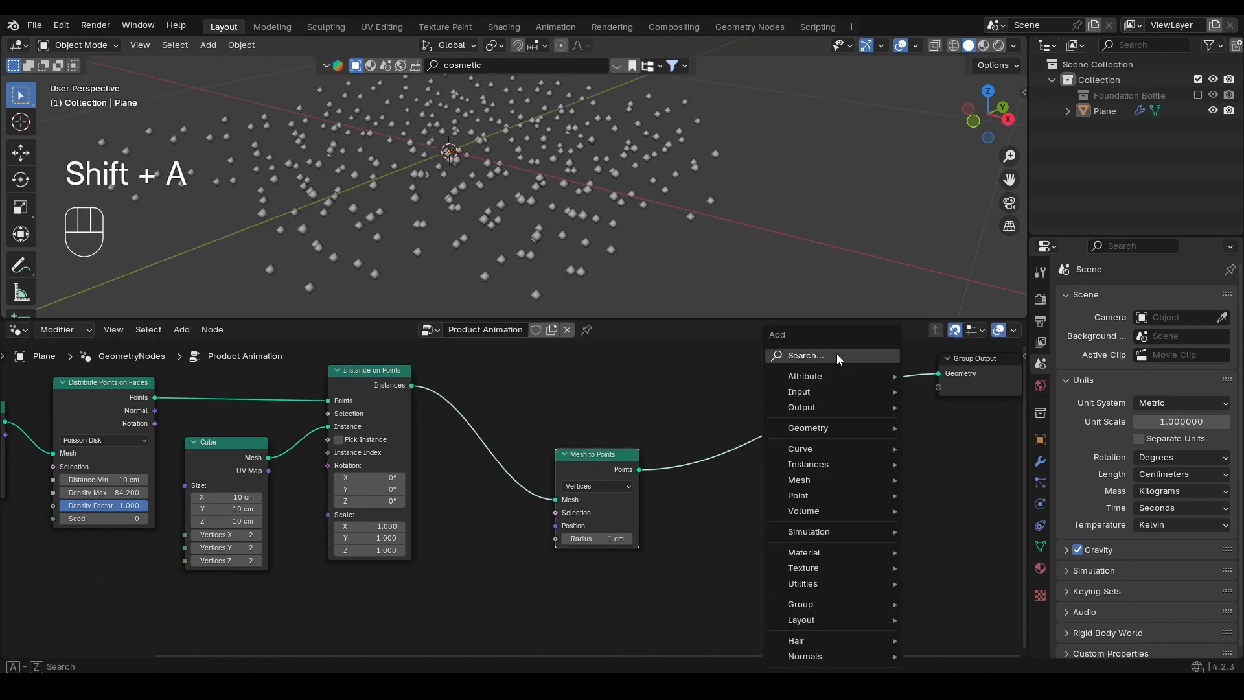
{"action": "left_click", "coordinate": [837, 355]}
{"action": "type", "text": "join"}
{"action": "key", "text": "Return"}
{"action": "left_click", "coordinate": [839, 382]}
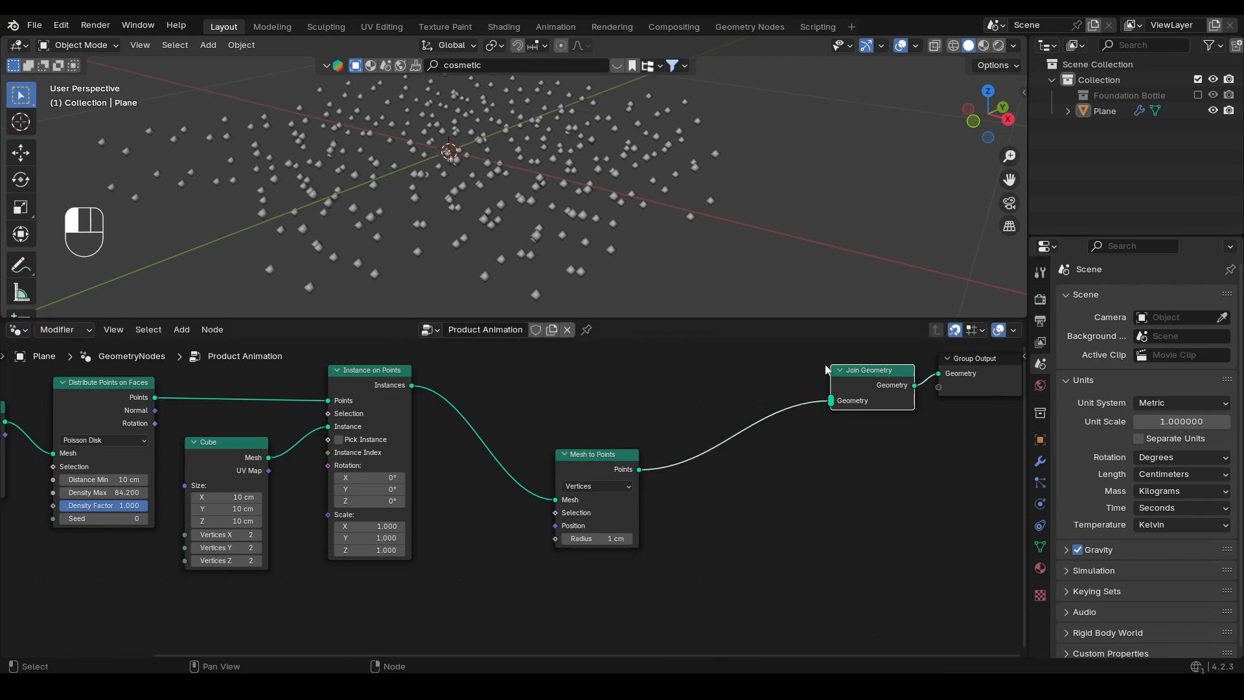
Connect the Instances output of Instance on Points to the Join Geometry input so cubes and points are combined
{"action": "left_click", "coordinate": [599, 450]}
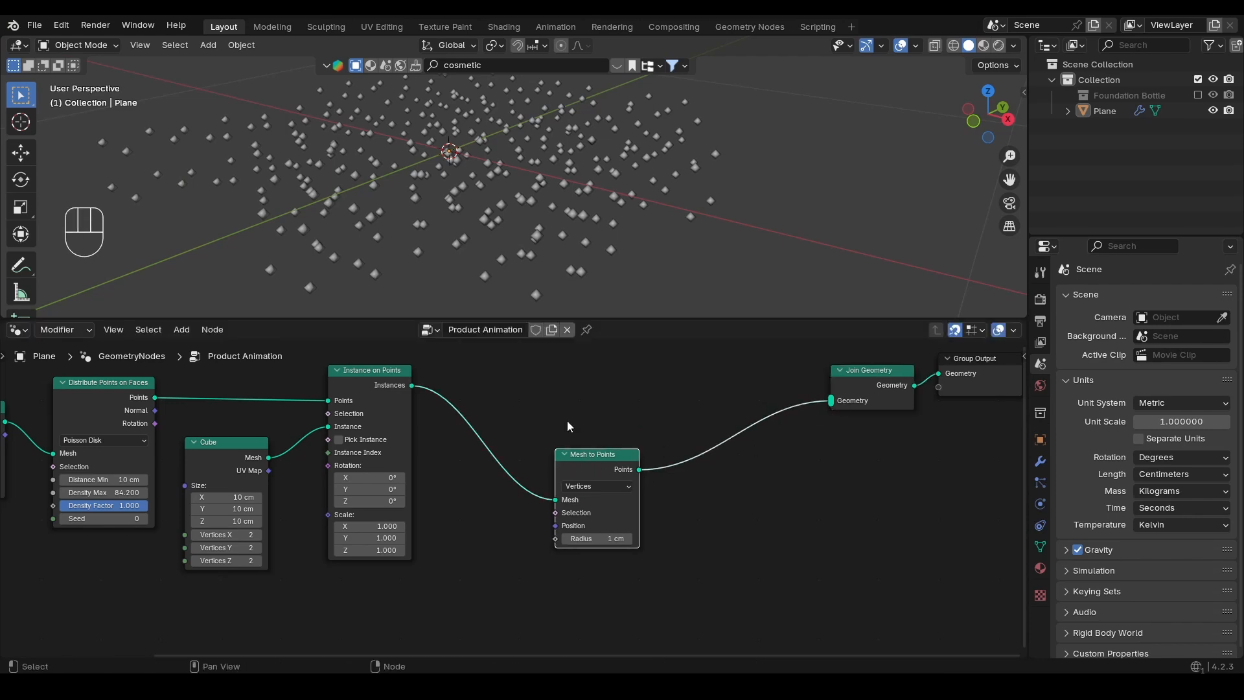
{"action": "left_click_drag", "start_coordinate": [415, 386], "coordinate": [832, 400]}
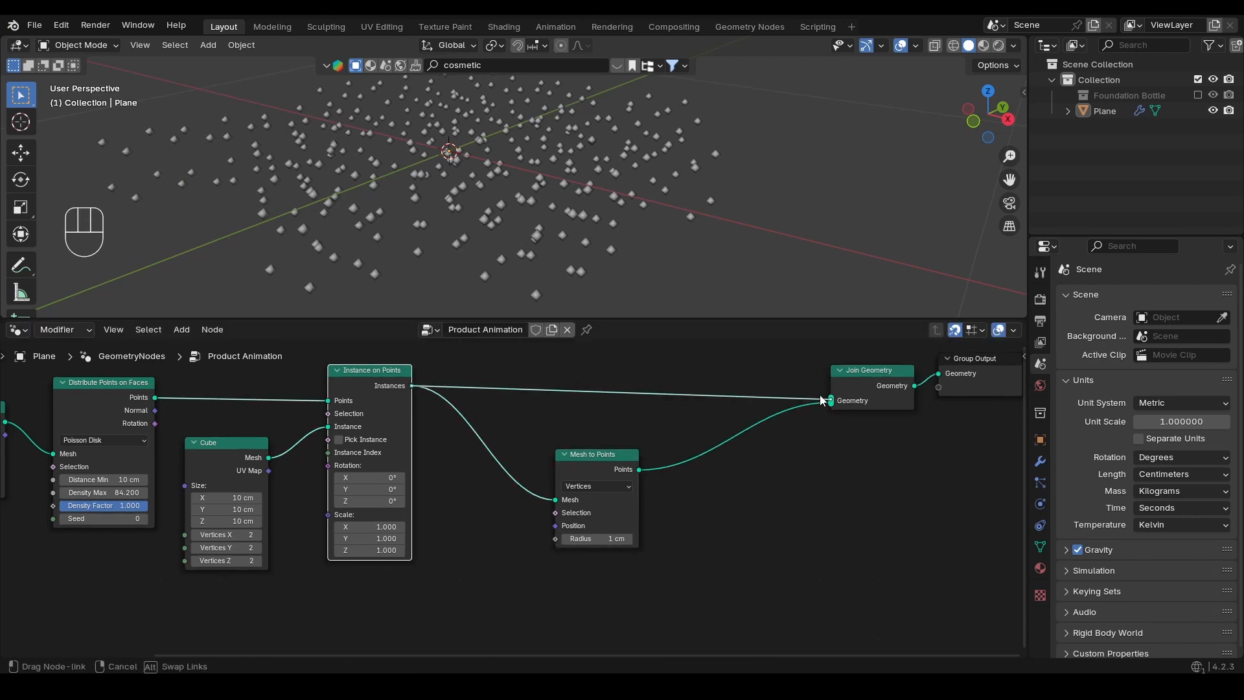
{"action": "left_click_drag", "start_coordinate": [521, 167], "coordinate": [506, 226], "text": "alt"}
{"action": "scroll", "coordinate": [574, 504], "scroll_direction": "up", "scroll_amount": 1}
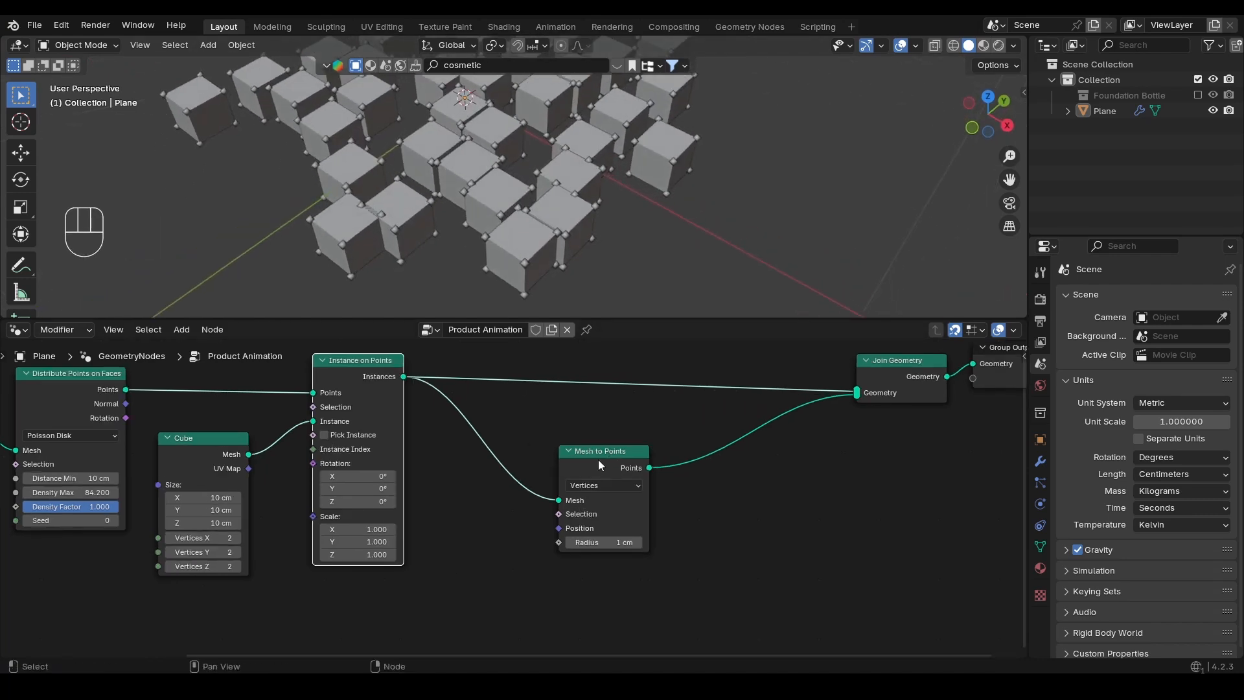
{"action": "mouse_move", "coordinate": [557, 266]}
{"action": "left_mouse_down", "text": "alt"}
{"action": "mouse_move", "coordinate": [551, 214]}
{"action": "mouse_move", "coordinate": [550, 282]}
{"action": "left_mouse_up", "text": "alt"}
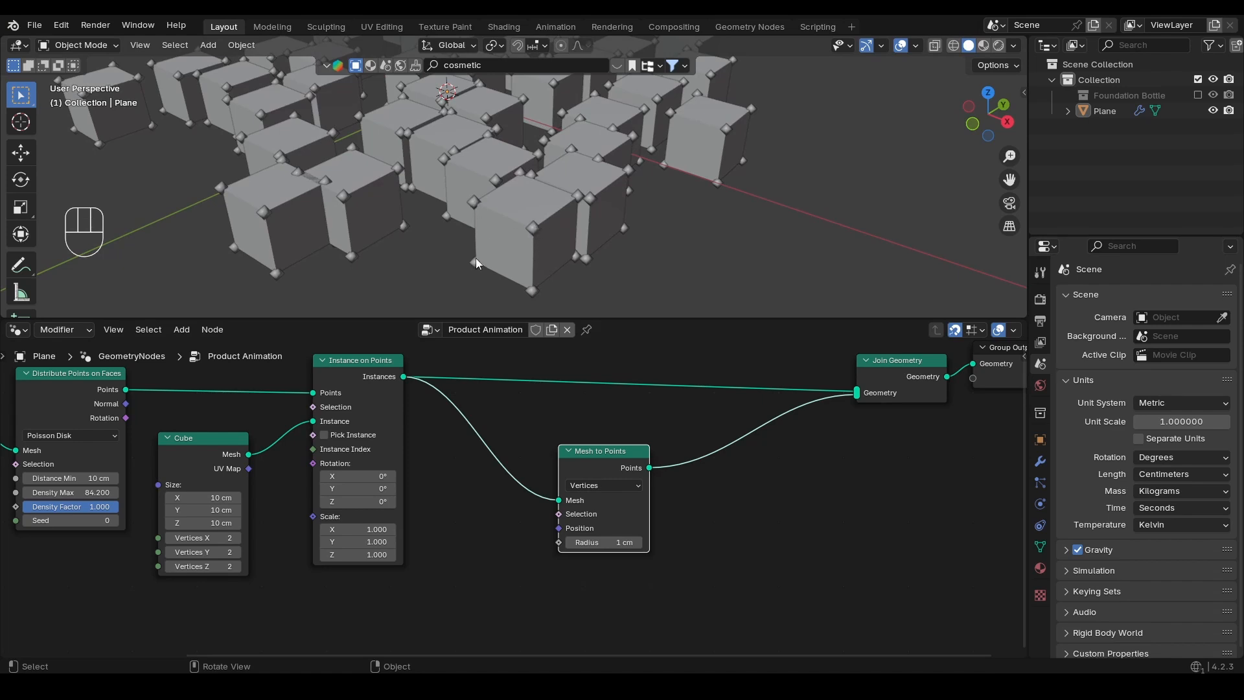
Switch the Mesh to Points mode from Vertices to Faces
{"action": "left_click", "coordinate": [593, 486]}
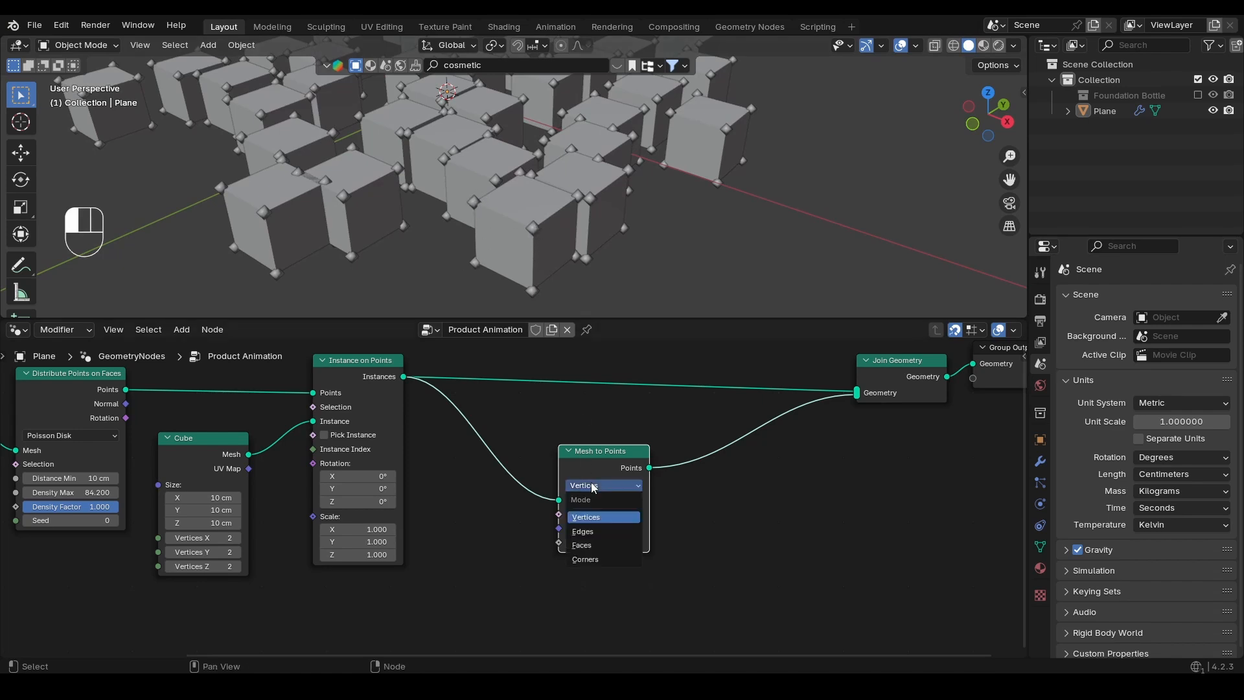
{"action": "left_click", "coordinate": [593, 544]}
{"action": "left_click_drag", "start_coordinate": [551, 238], "coordinate": [525, 239], "text": "alt"}
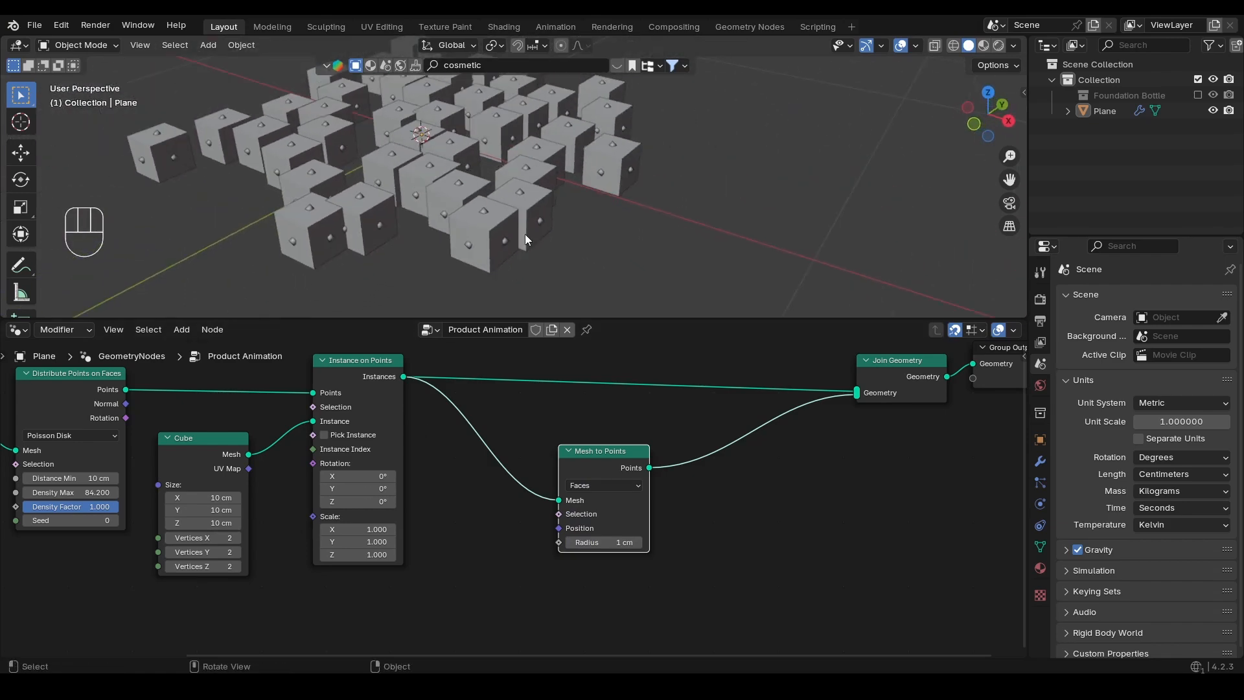
Move the Mesh to Points node farther from Instance on Points and save the file
{"action": "left_click", "coordinate": [356, 373]}
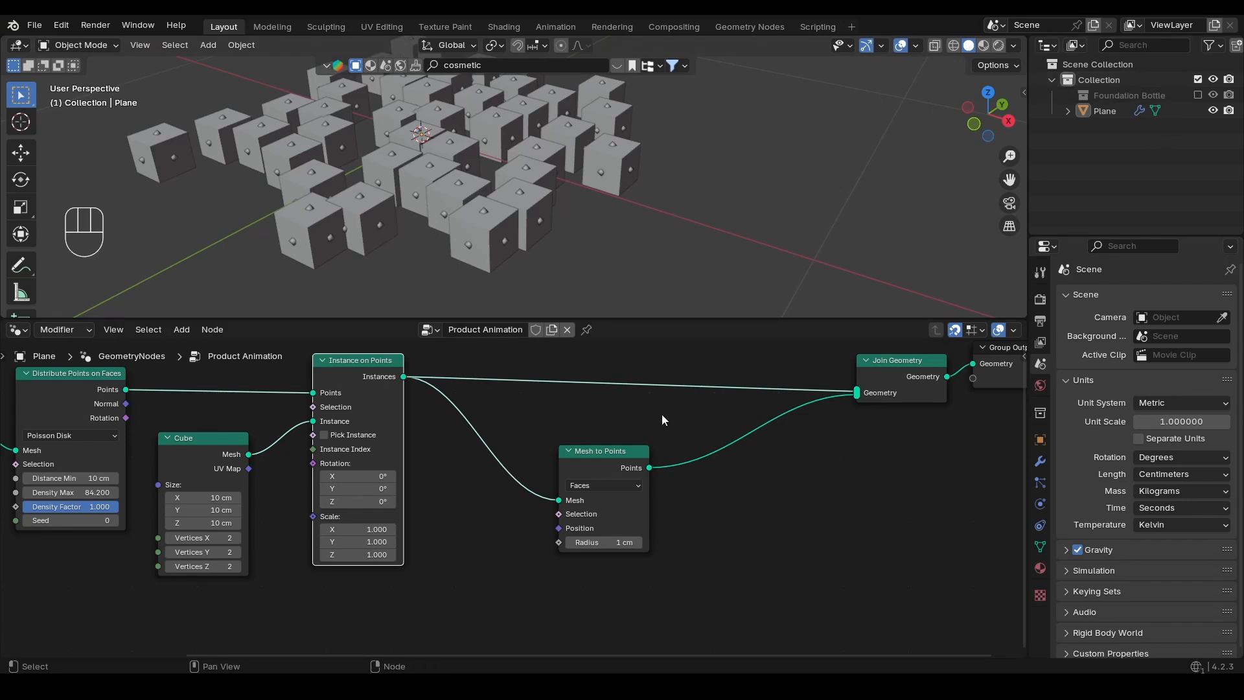
{"action": "scroll", "coordinate": [550, 266], "scroll_direction": "up", "scroll_amount": 3}
{"action": "left_click_drag", "start_coordinate": [551, 266], "coordinate": [609, 148], "text": "alt+shift"}
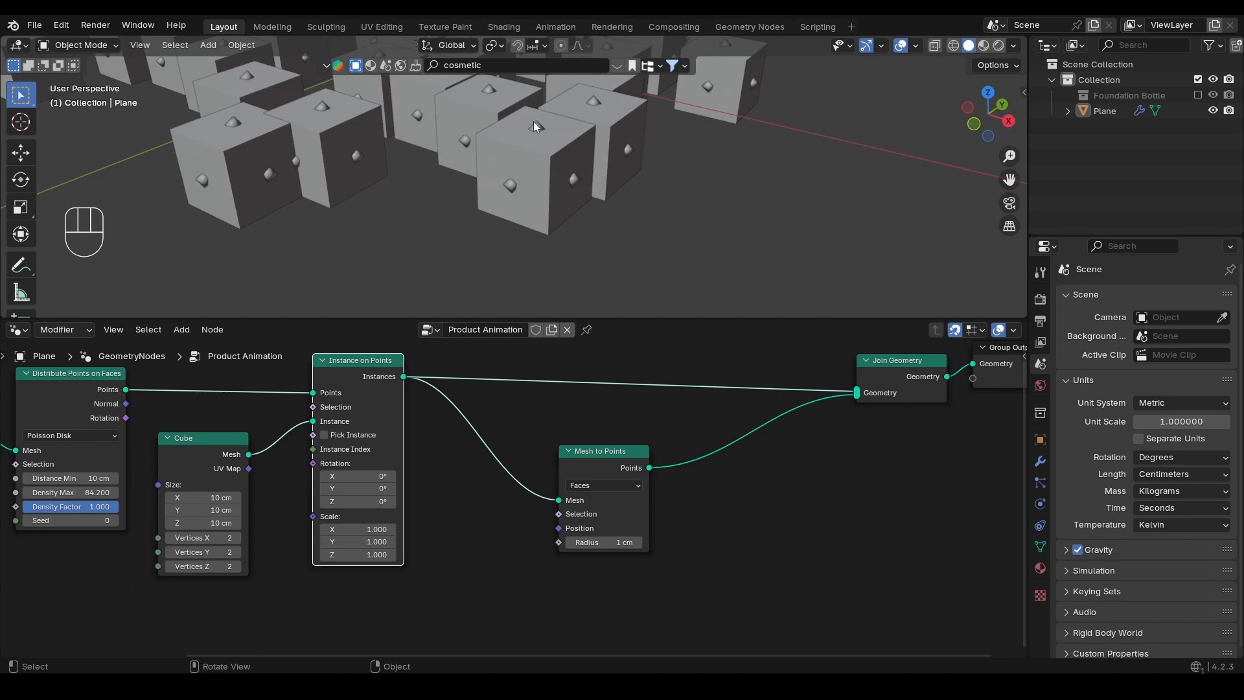
{"action": "scroll", "coordinate": [603, 477], "scroll_direction": "down", "scroll_amount": 4}
{"action": "left_click_drag", "start_coordinate": [603, 477], "coordinate": [635, 446], "text": "alt+shift"}
{"action": "scroll", "coordinate": [568, 464], "scroll_direction": "up", "scroll_amount": 4}
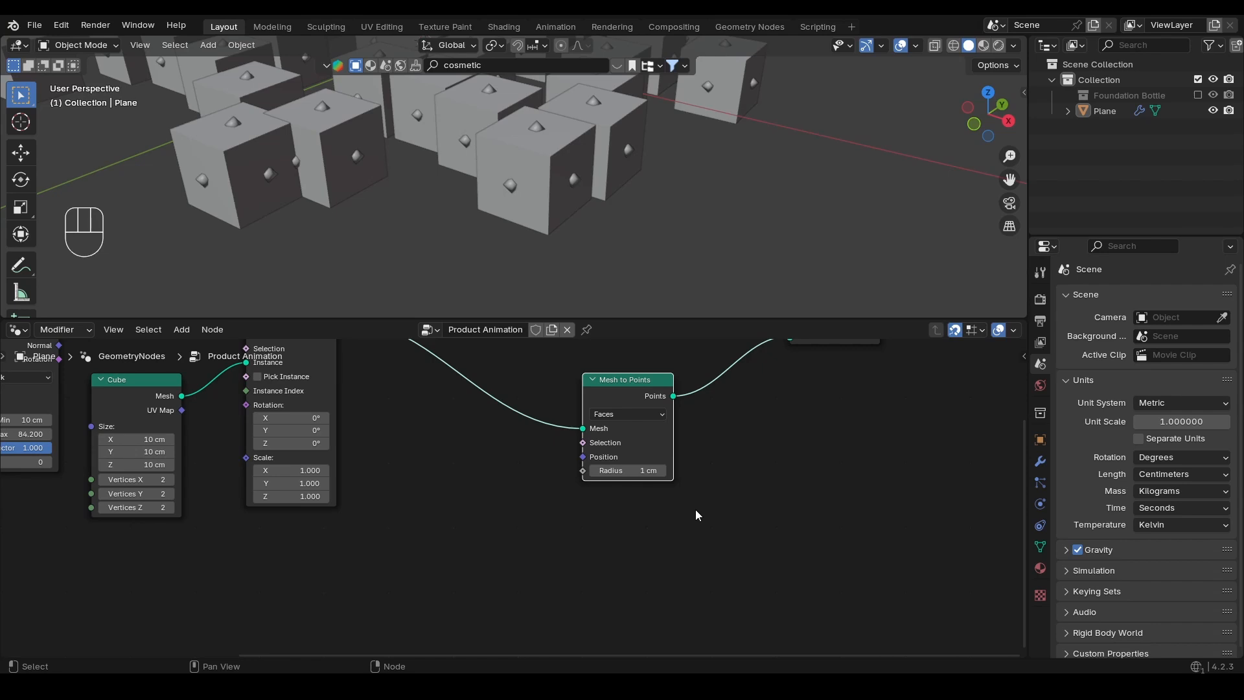
{"action": "key", "text": "ctrl+s"}
{"action": "scroll", "coordinate": [687, 506], "scroll_direction": "down", "scroll_amount": 1}
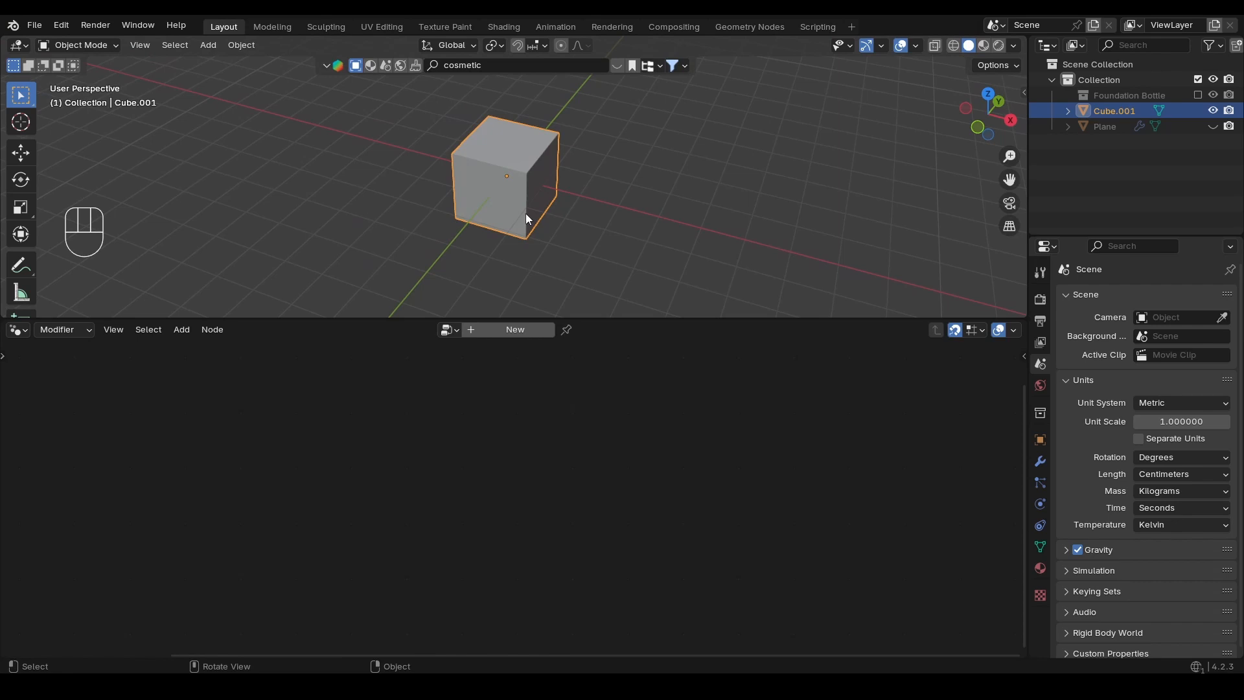
Enter Edit Mode on the single demonstration cube and select its side faces to examine the directions of their normals
{"action": "key", "text": "Tab"}
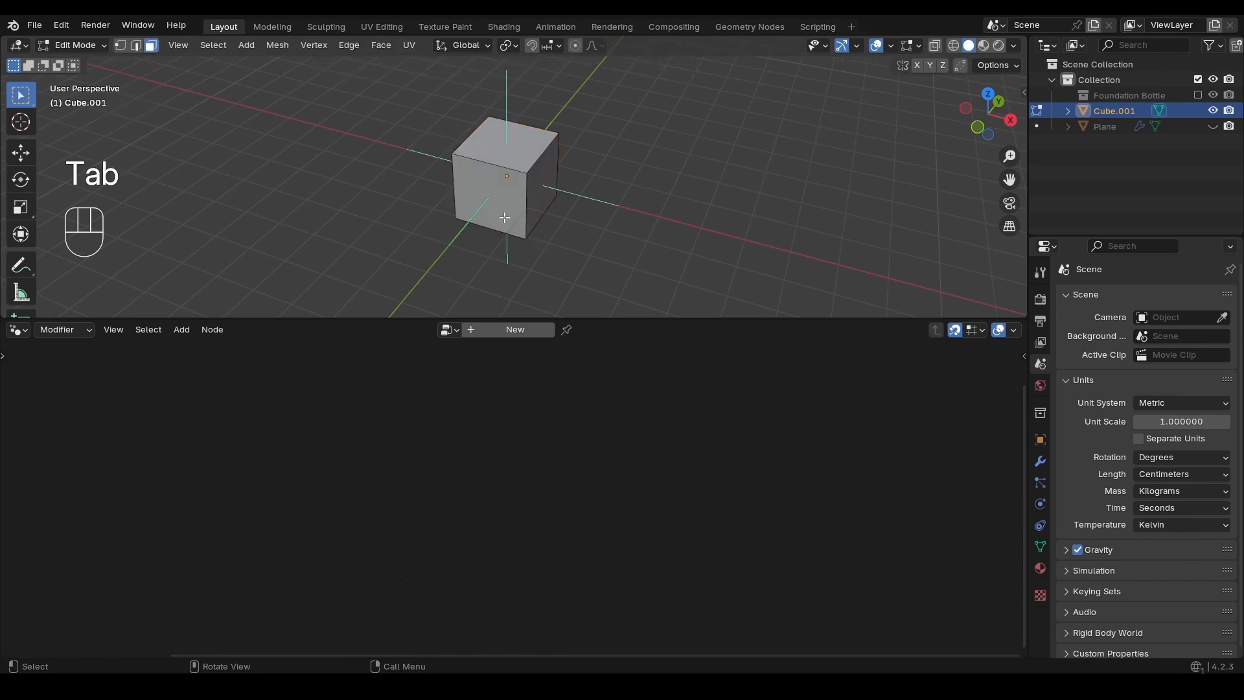
{"action": "left_click_drag", "start_coordinate": [471, 198], "coordinate": [623, 195], "text": "alt"}
{"action": "left_click", "coordinate": [489, 197]}
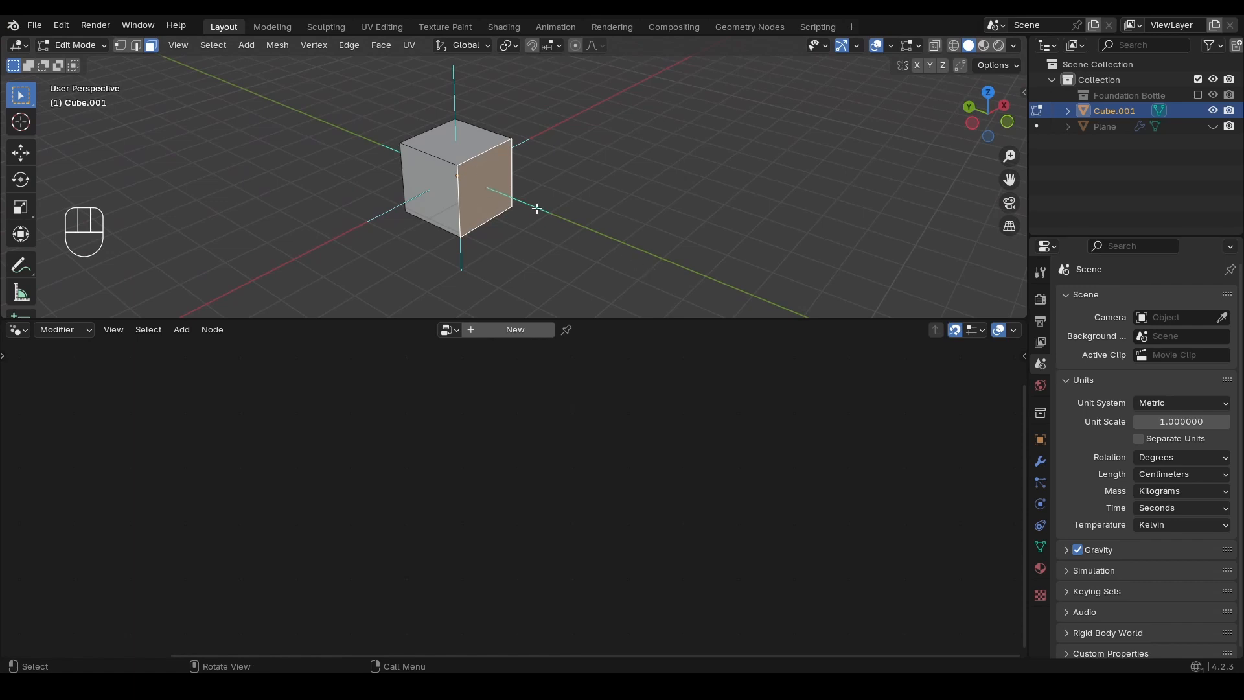
{"action": "left_click_drag", "start_coordinate": [567, 196], "coordinate": [545, 168], "text": "alt"}
{"action": "left_click", "coordinate": [548, 173]}
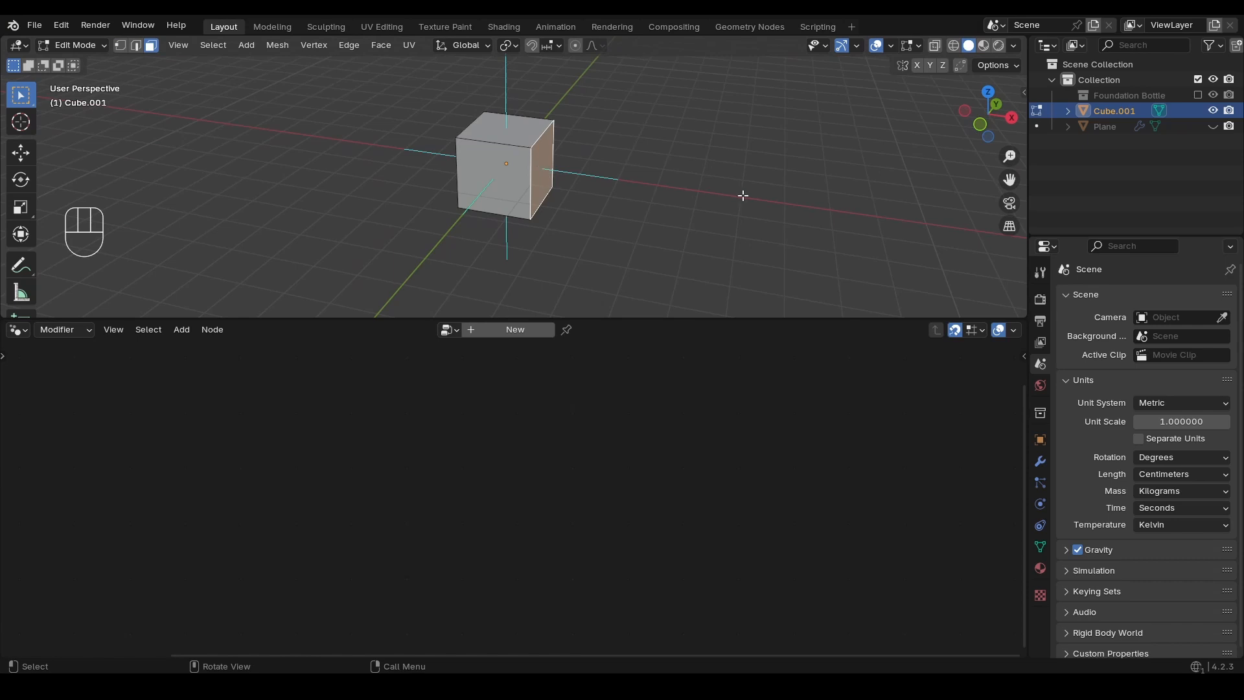
{"action": "left_click_drag", "start_coordinate": [609, 196], "coordinate": [670, 242], "text": "alt"}
{"action": "left_click", "coordinate": [617, 129]}
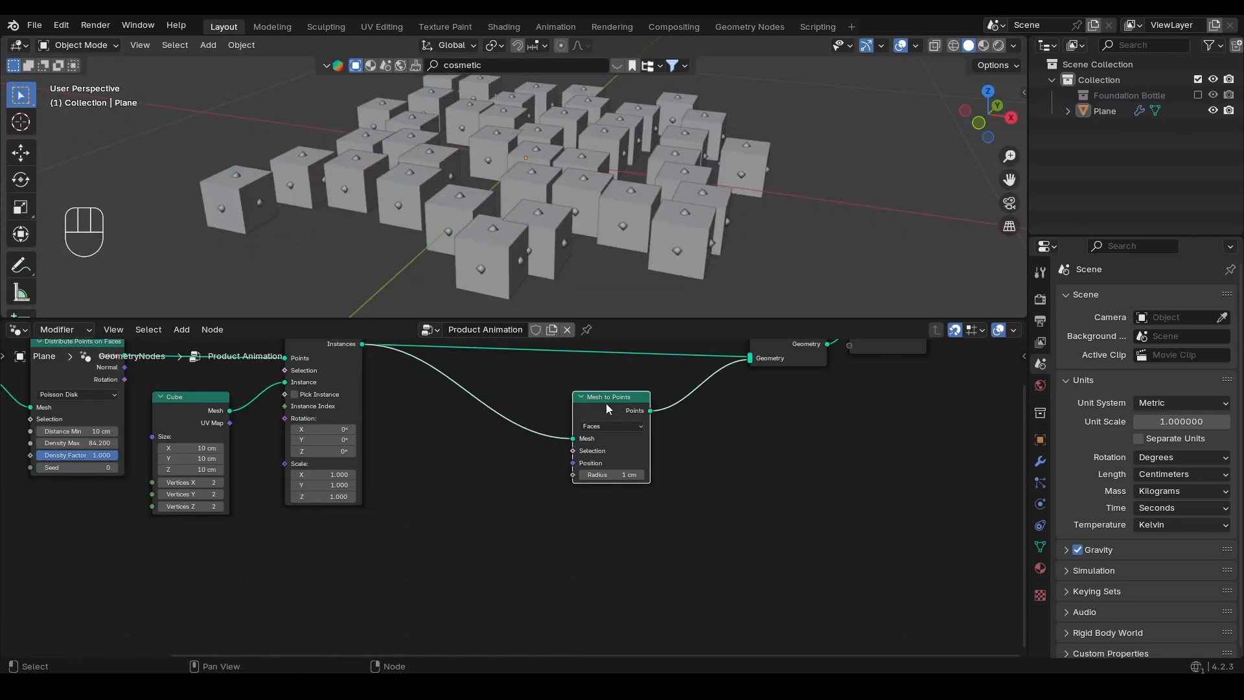
Move the Mesh to Points node closer to Join Geometry and deselect it
{"action": "left_click_drag", "start_coordinate": [605, 403], "coordinate": [652, 401]}
{"action": "left_click", "coordinate": [573, 469]}
{"action": "scroll", "coordinate": [572, 469], "scroll_direction": "down", "scroll_amount": 1}
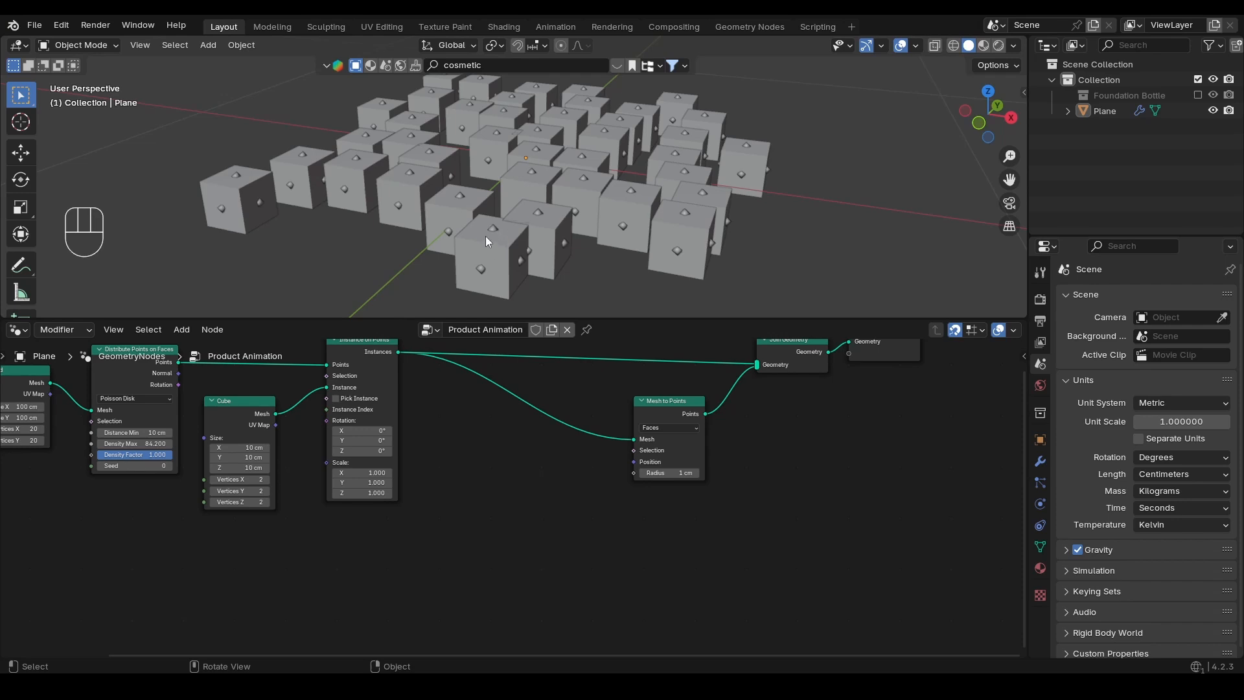
Add a Normal node and connect its output to the Selection input of Mesh to Points
{"action": "key", "text": "shift+a"}
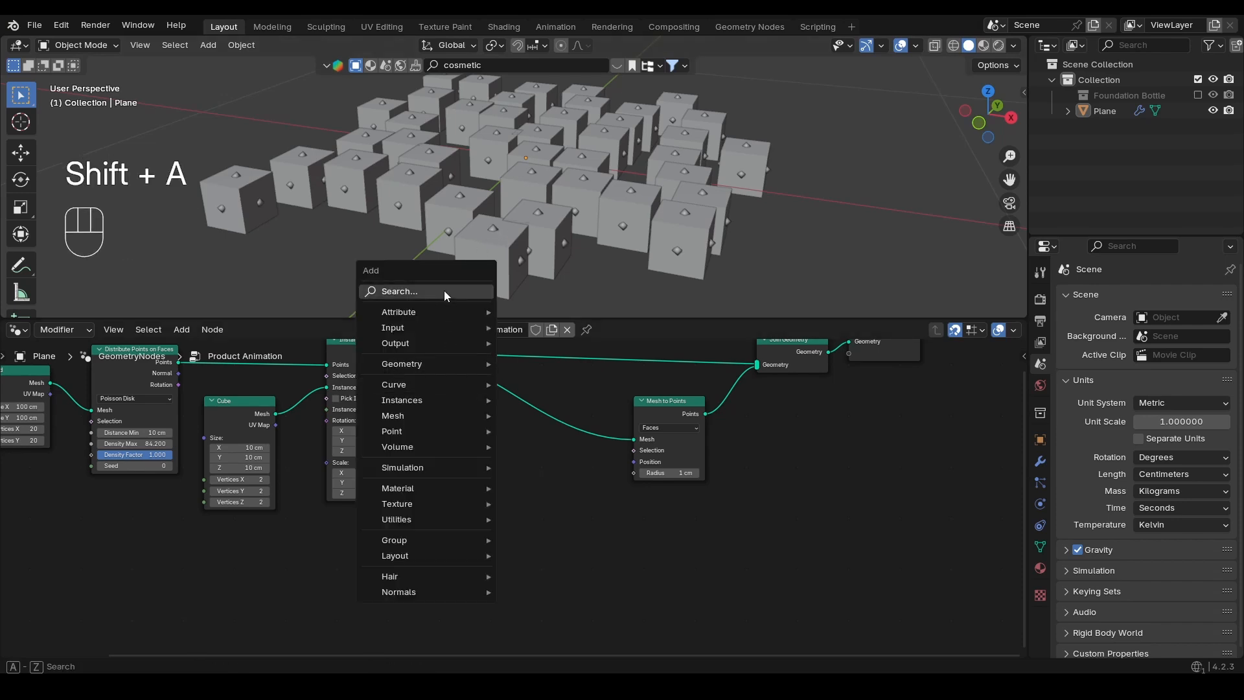
{"action": "left_click", "coordinate": [444, 290]}
{"action": "type", "text": "me"}
{"action": "key", "text": "BackSpace"}
{"action": "key", "text": "BackSpace"}
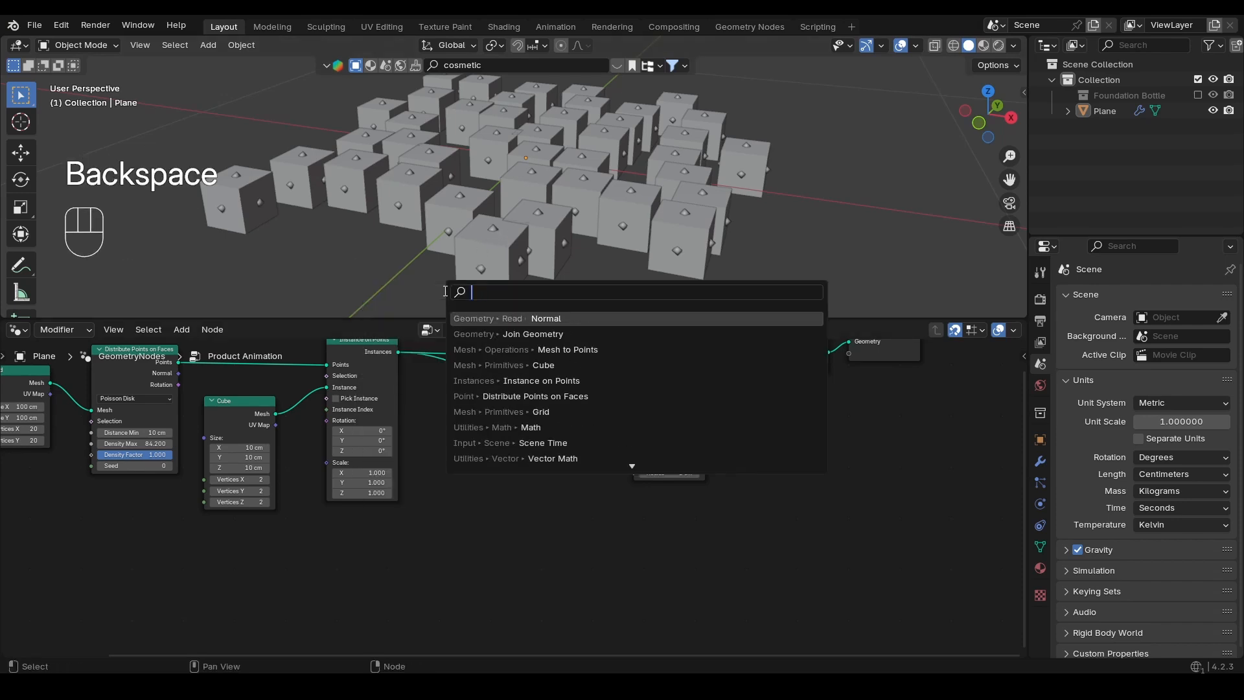
{"action": "type", "text": "normal"}
{"action": "key", "text": "Return"}
{"action": "left_click", "coordinate": [412, 469]}
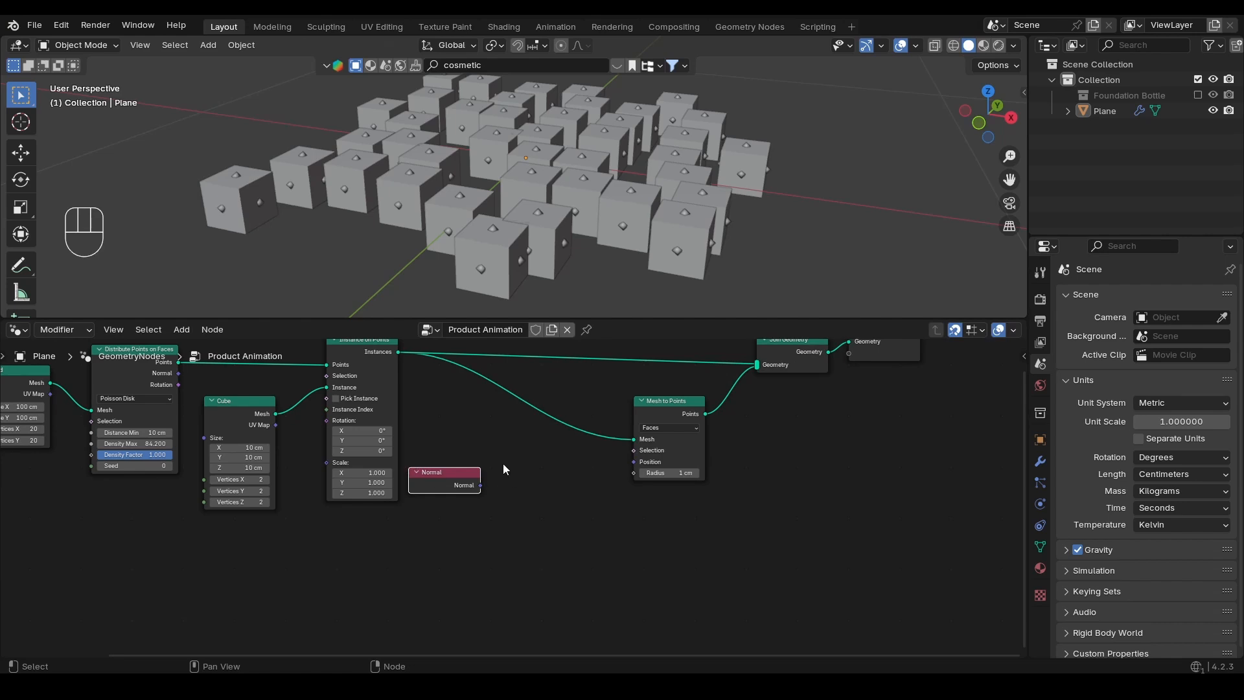
{"action": "left_click_drag", "start_coordinate": [480, 485], "coordinate": [633, 454]}
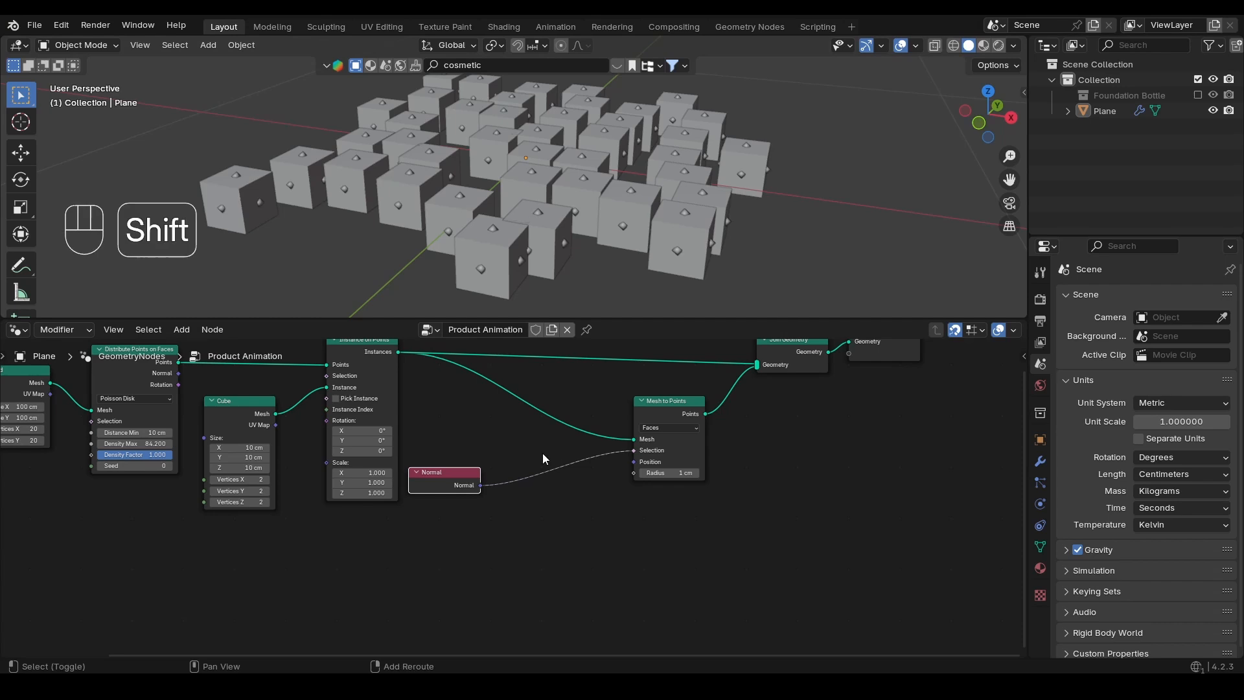
Insert a Separate XYZ node between Normal and Mesh to Points and feed its Z output into Selection
{"action": "key", "text": "shift+a"}
{"action": "left_click", "coordinate": [526, 353]}
{"action": "type", "text": "se"}
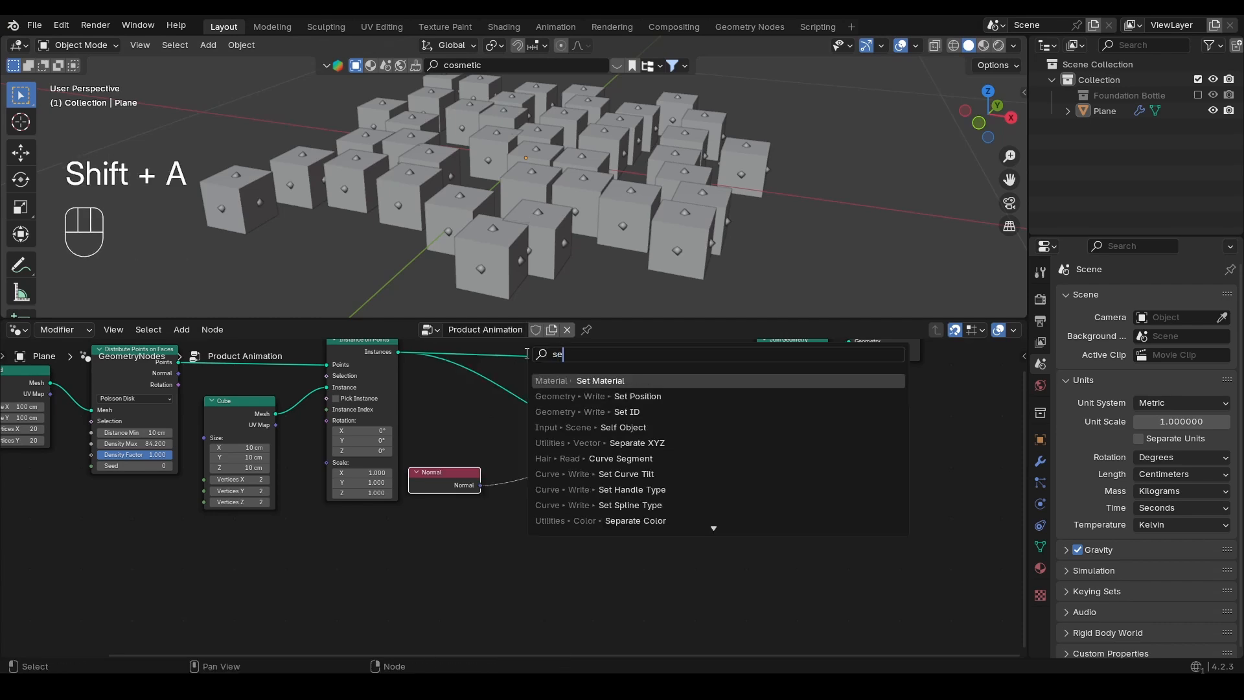
{"action": "type", "text": "para"}
{"action": "key", "text": "Return"}
{"action": "left_click", "coordinate": [522, 505]}
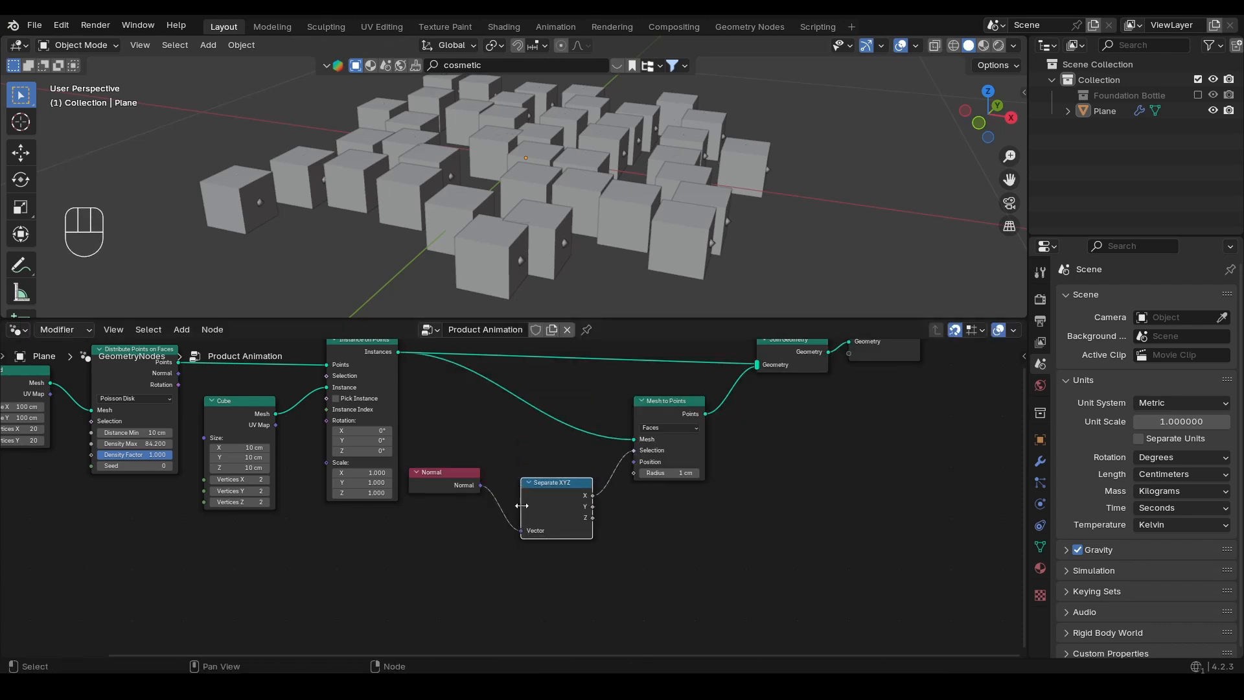
{"action": "middle_click_drag", "start_coordinate": [529, 519], "coordinate": [515, 457], "text": "alt+shift"}
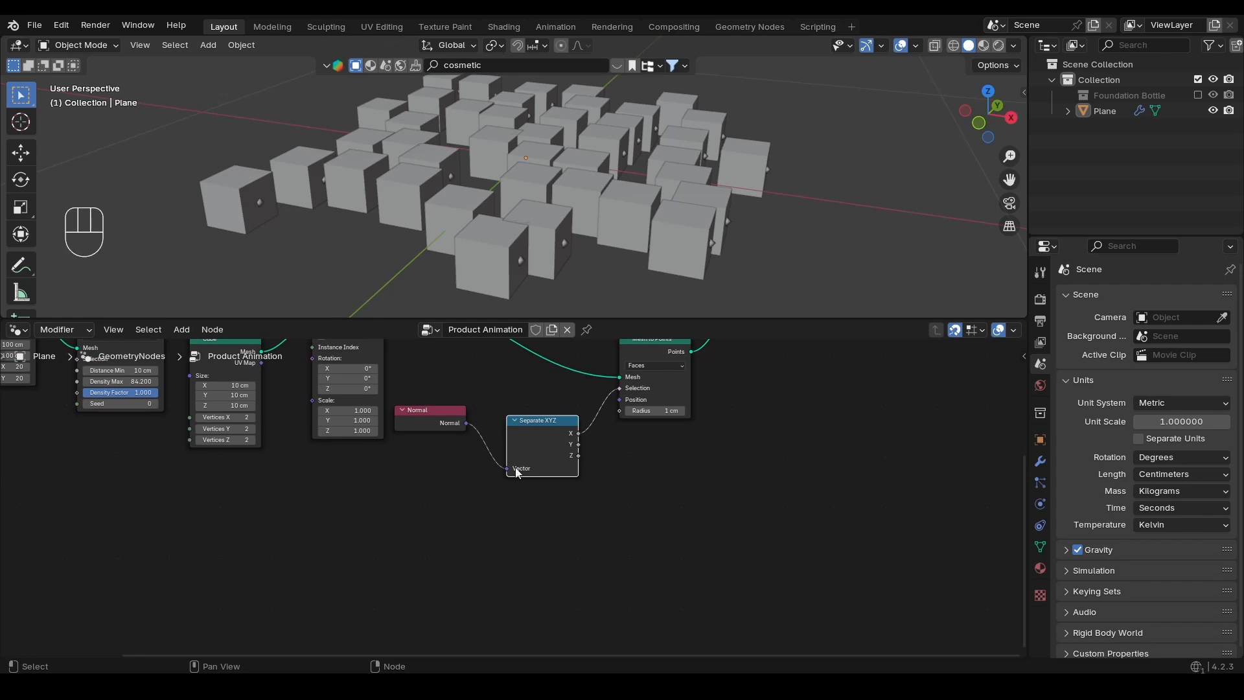
{"action": "left_click_drag", "start_coordinate": [552, 439], "coordinate": [619, 388]}
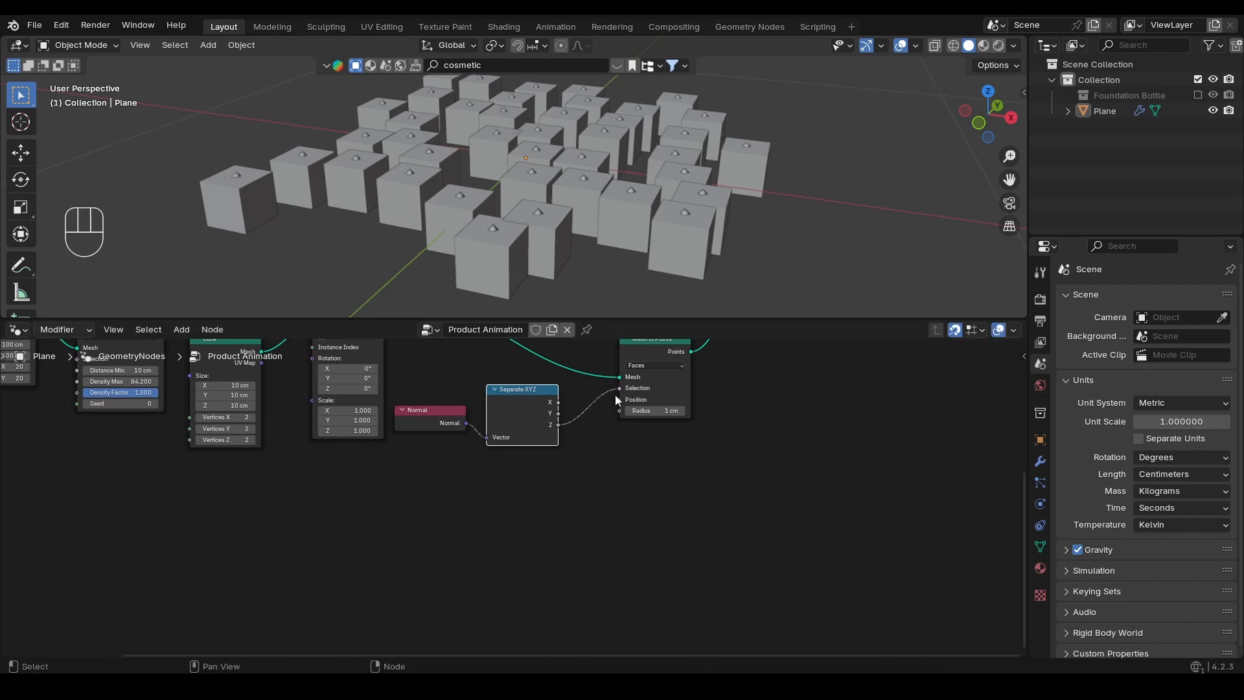
{"action": "scroll", "coordinate": [529, 233], "scroll_direction": "down", "scroll_amount": 2}
{"action": "left_click_drag", "start_coordinate": [529, 233], "coordinate": [532, 243], "text": "alt"}
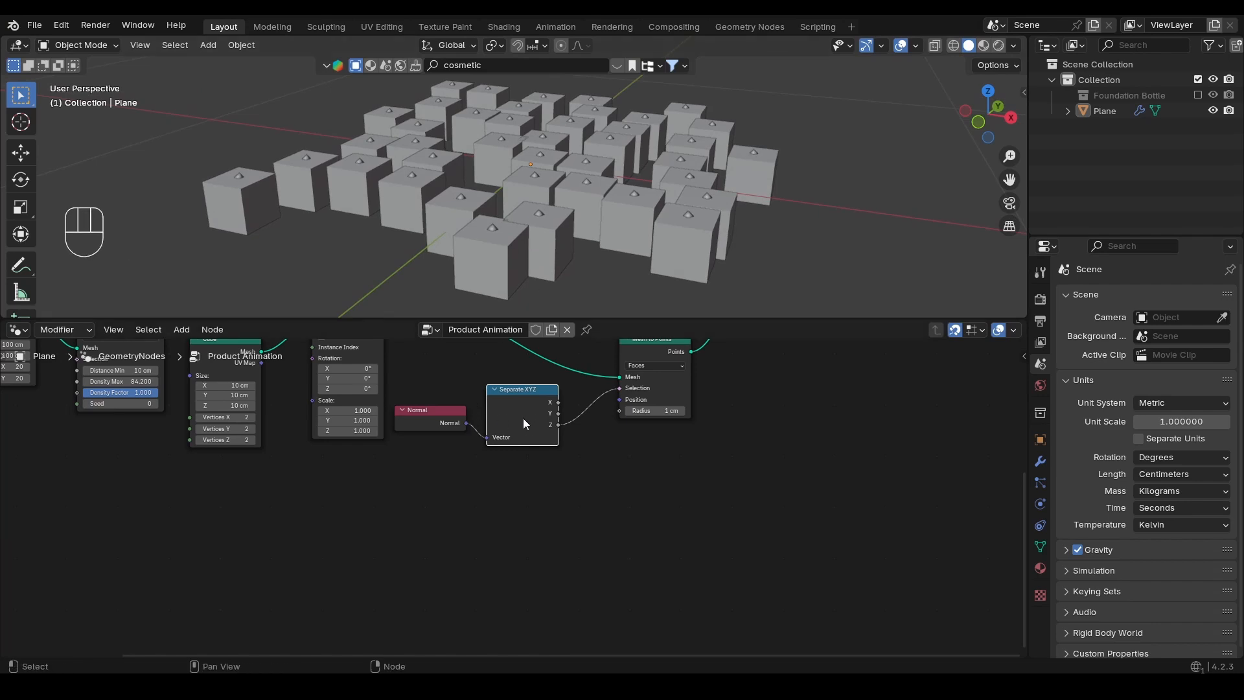
Try the X output of Separate XYZ as the Mesh to Points selection and restore the Z connection
{"action": "key", "text": "ctrl+z"}
{"action": "left_click_drag", "start_coordinate": [558, 423], "coordinate": [620, 388]}
{"action": "left_click_drag", "start_coordinate": [508, 237], "coordinate": [733, 219], "text": "alt"}
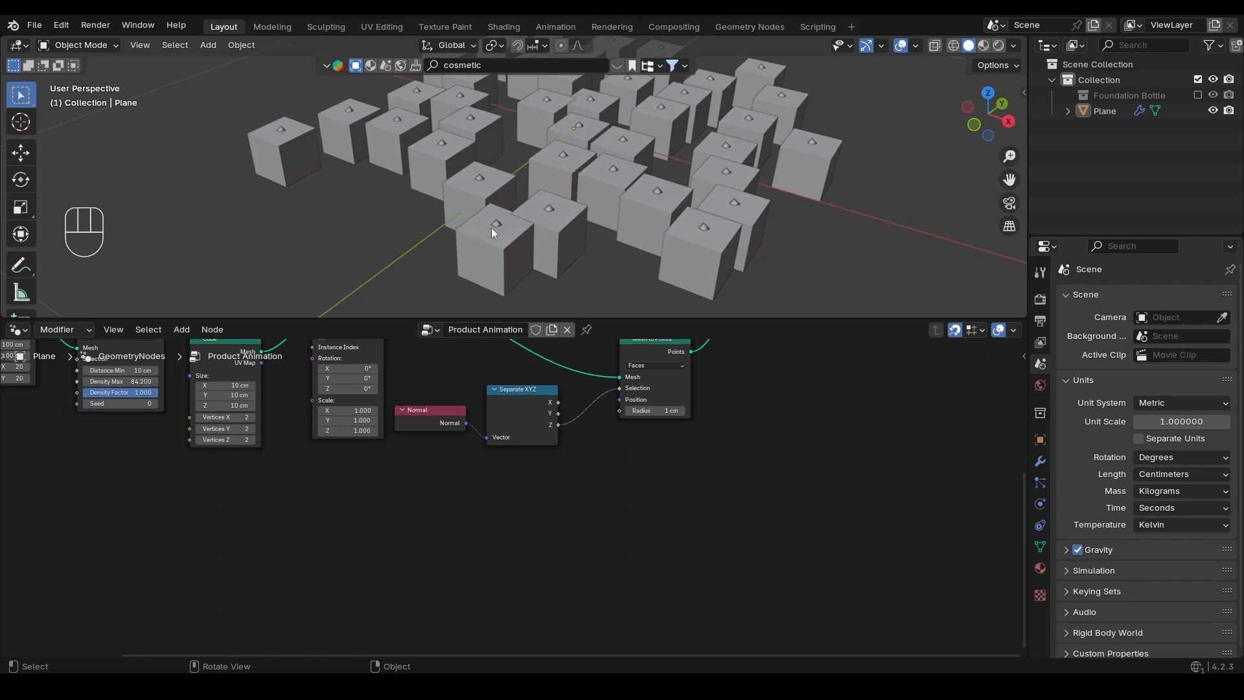
{"action": "left_click_drag", "start_coordinate": [558, 401], "coordinate": [619, 388]}
{"action": "key", "text": "ctrl+z"}
{"action": "scroll", "coordinate": [563, 452], "scroll_direction": "down", "scroll_amount": 2}
{"action": "left_click_drag", "start_coordinate": [505, 291], "coordinate": [542, 272], "text": "alt"}
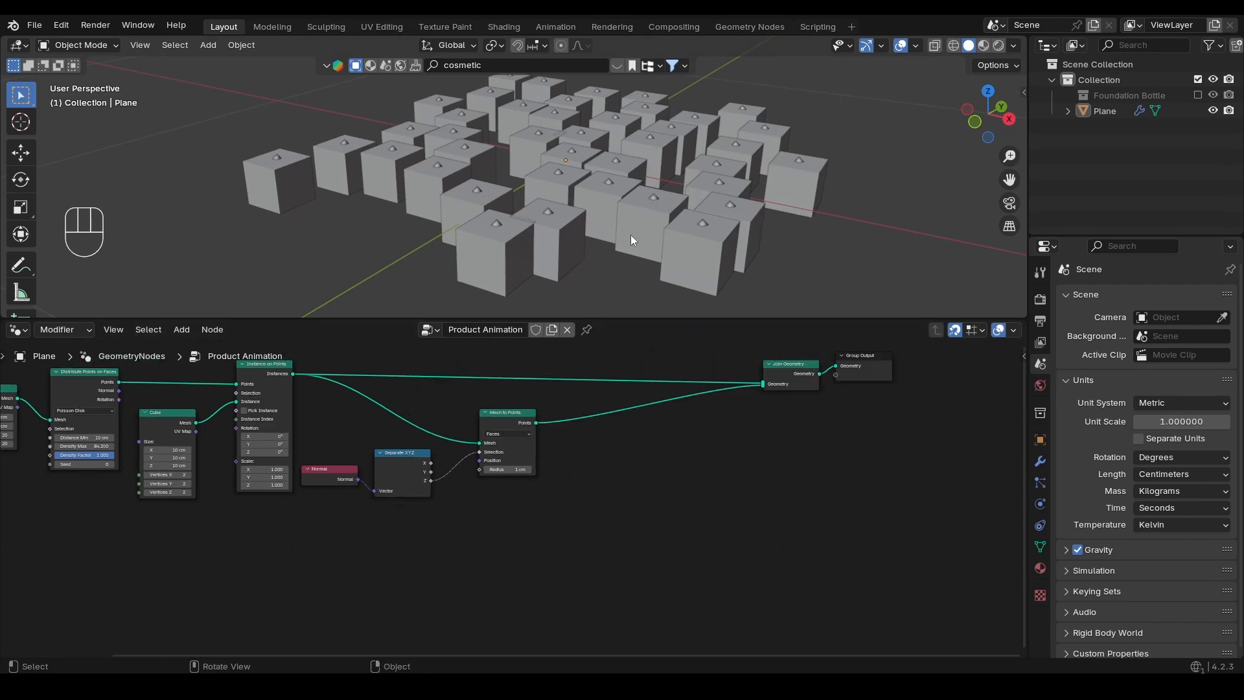
Duplicate the Instance on Points node and insert the copy between Mesh to Points and Join Geometry
{"action": "left_click", "coordinate": [262, 377]}
{"action": "left_click_drag", "start_coordinate": [266, 391], "coordinate": [259, 405], "text": "alt+shift"}
{"action": "key", "text": "shift+d"}
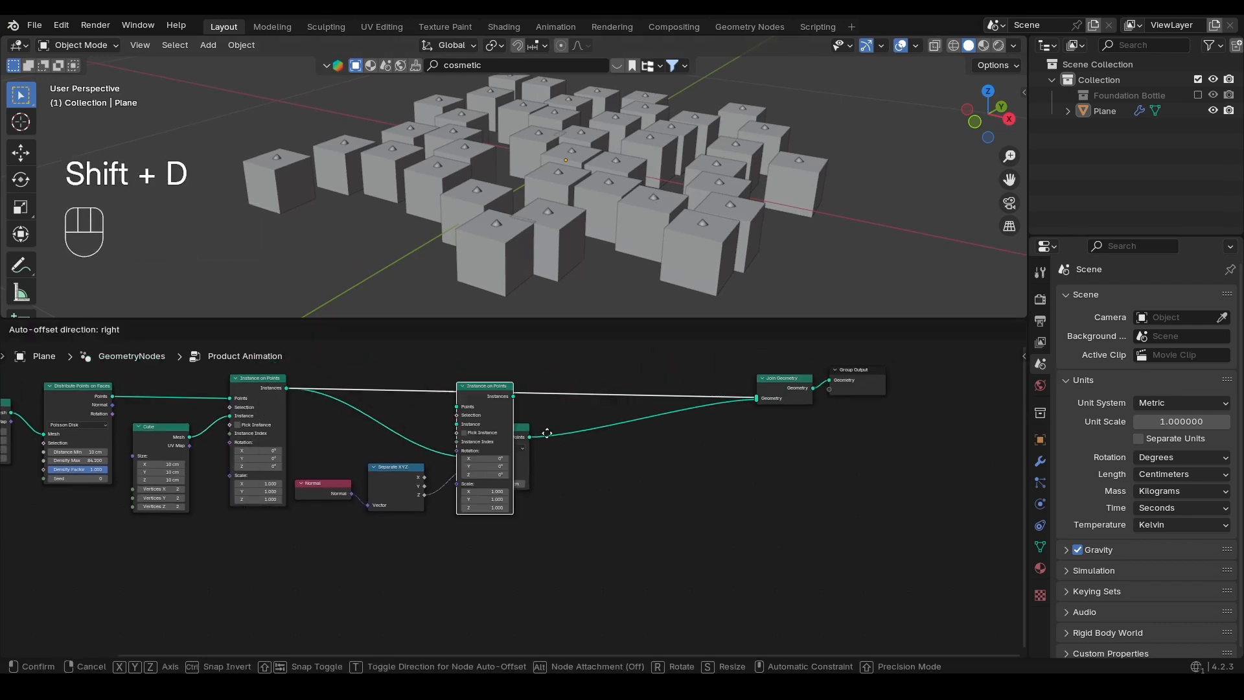
{"action": "left_click", "coordinate": [652, 452]}
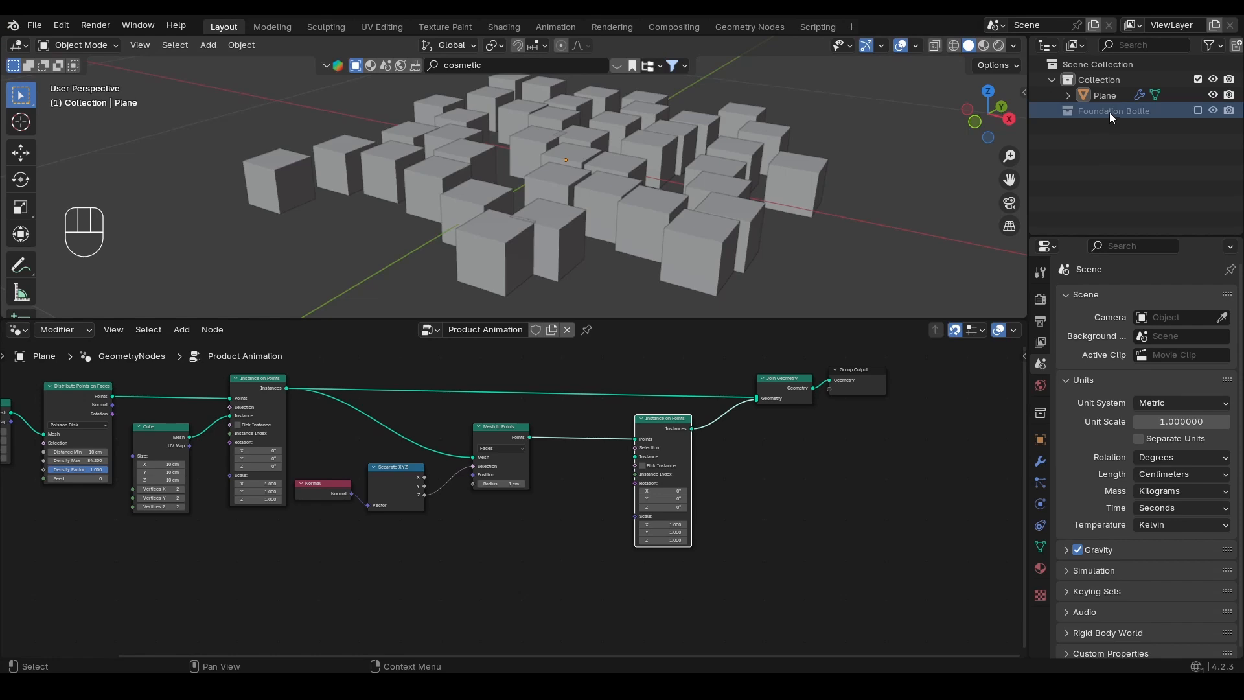
Bring the Foundation Bottle collection in as the Instance of the second Instance on Points and place its Collection Info node beside it
{"action": "left_click_drag", "start_coordinate": [1109, 111], "coordinate": [634, 458]}
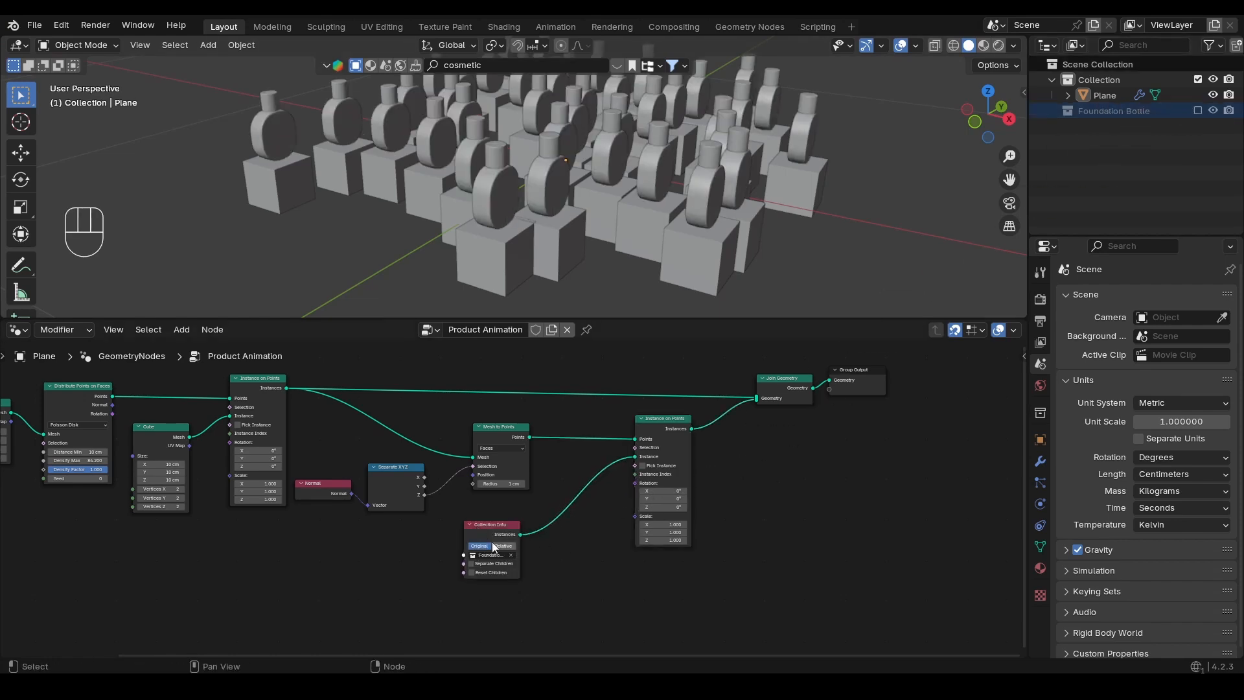
{"action": "left_click_drag", "start_coordinate": [504, 522], "coordinate": [603, 455]}
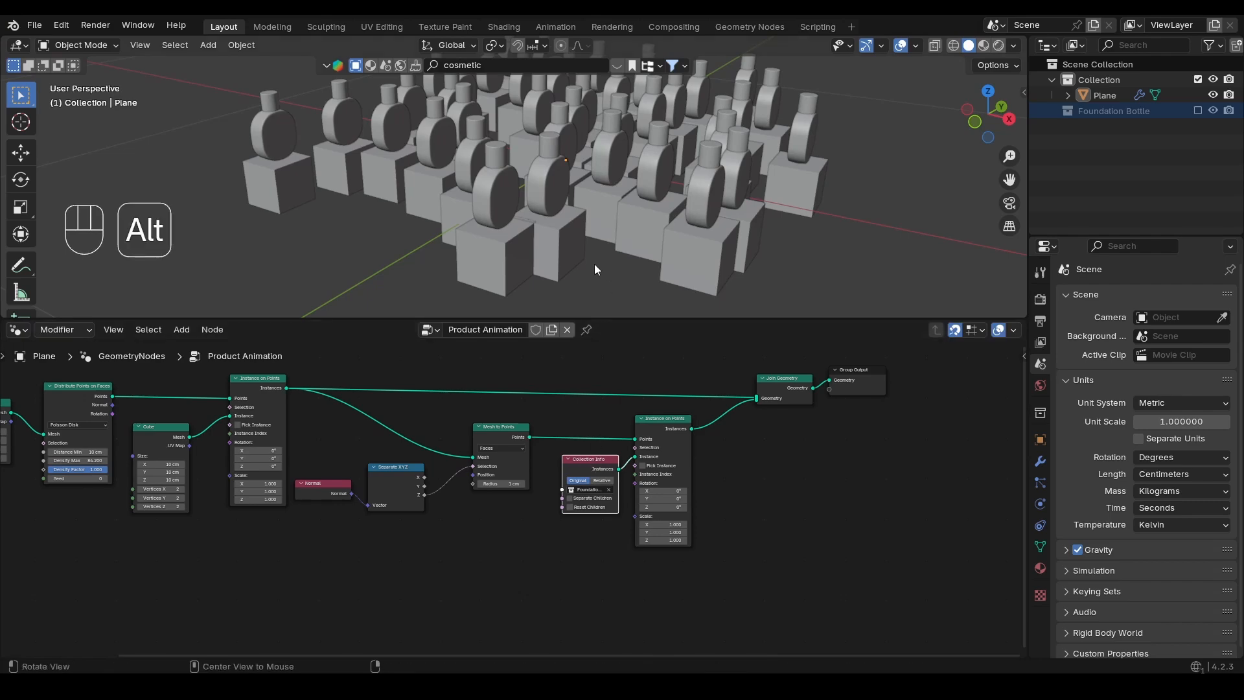
{"action": "middle_click_drag", "start_coordinate": [593, 264], "coordinate": [636, 301], "text": "alt"}
{"action": "middle_click_drag", "start_coordinate": [637, 301], "coordinate": [618, 272], "text": "alt"}
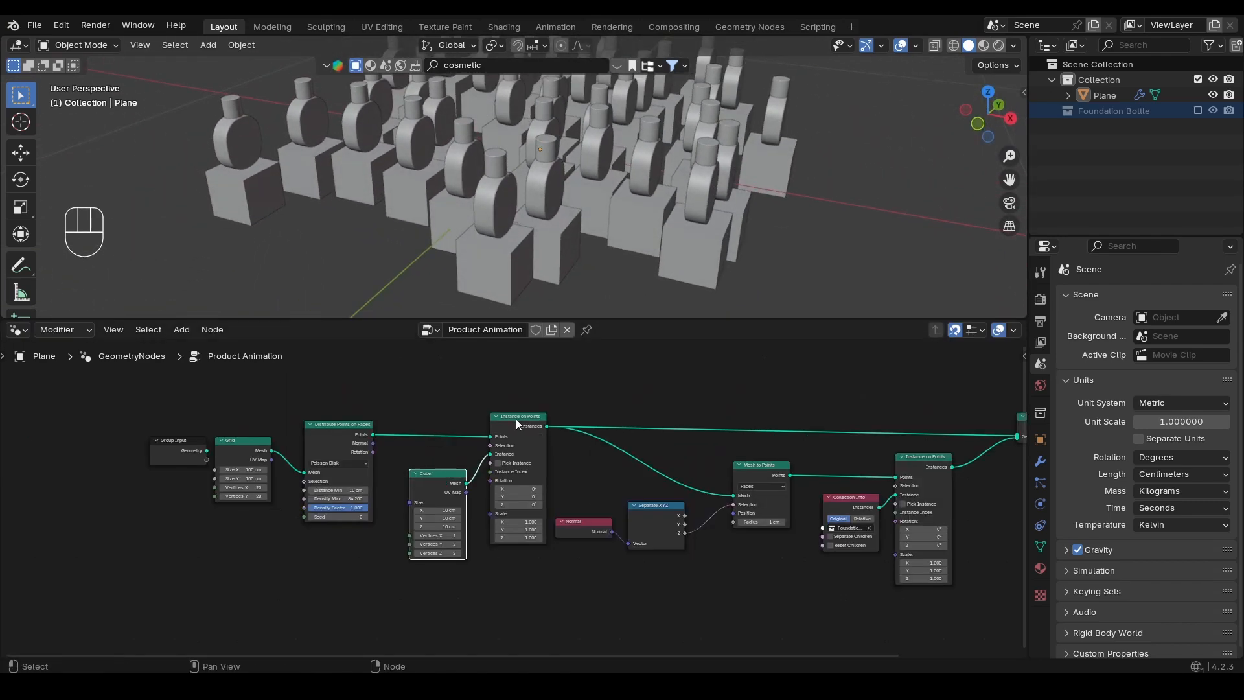
Set the Z size of the Cube node to 100 cm to turn the cubes into tall pillars
{"action": "left_click_drag", "start_coordinate": [517, 419], "coordinate": [514, 419]}
{"action": "scroll", "coordinate": [515, 499], "scroll_direction": "up", "scroll_amount": 3}
{"action": "mouse_move", "coordinate": [517, 506]}
{"action": "left_mouse_down"}
{"action": "mouse_move", "coordinate": [568, 506]}
{"action": "mouse_move", "coordinate": [515, 506]}
{"action": "mouse_move", "coordinate": [540, 506]}
{"action": "left_mouse_up"}
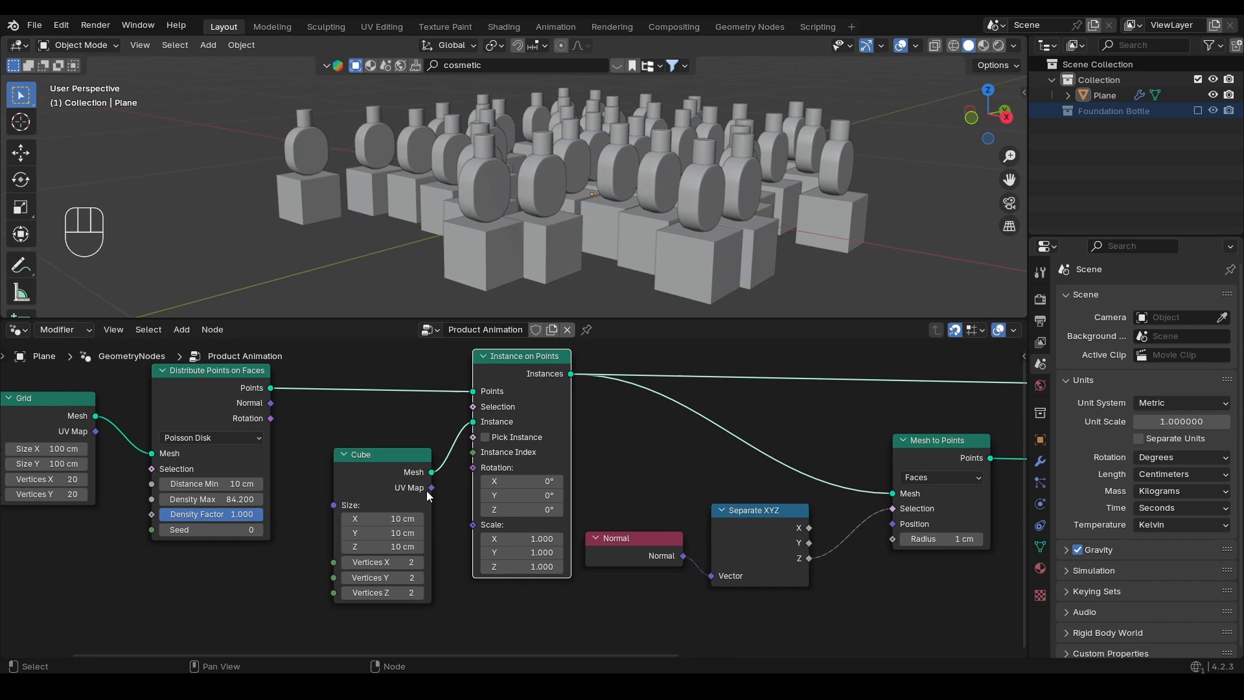
{"action": "scroll", "coordinate": [394, 487], "scroll_direction": "up", "scroll_amount": 2}
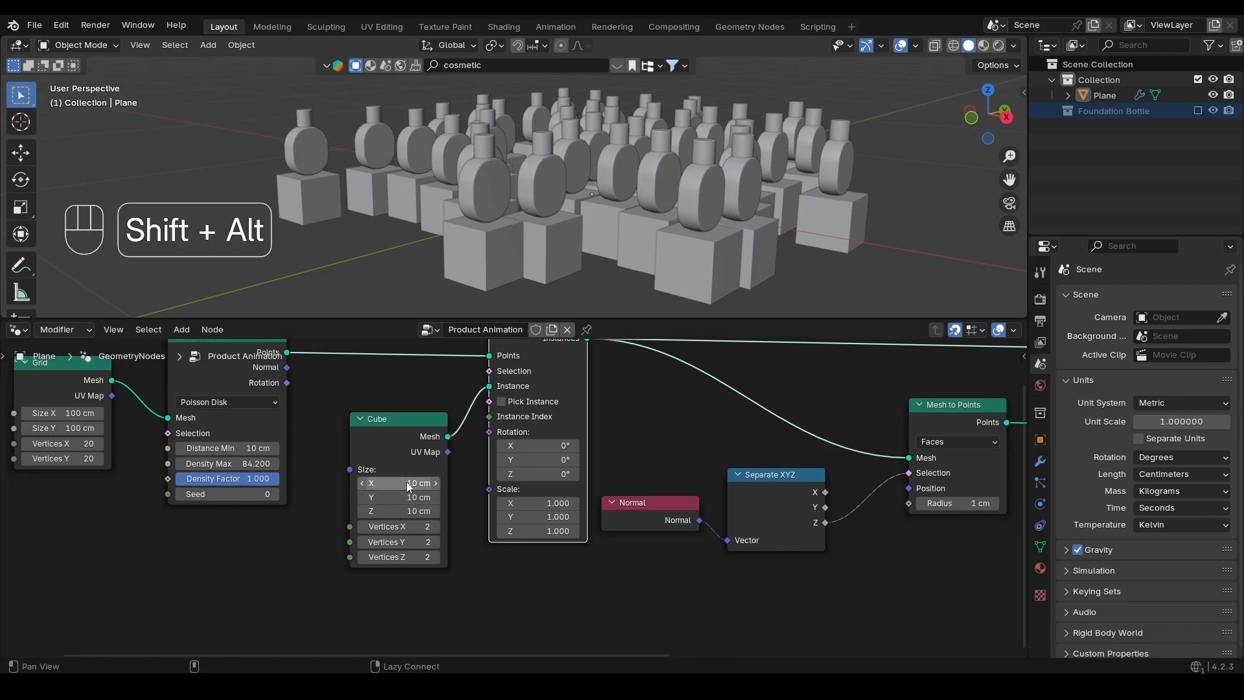
{"action": "left_click", "coordinate": [400, 515]}
{"action": "type", "text": "100"}
{"action": "key", "text": "Return"}
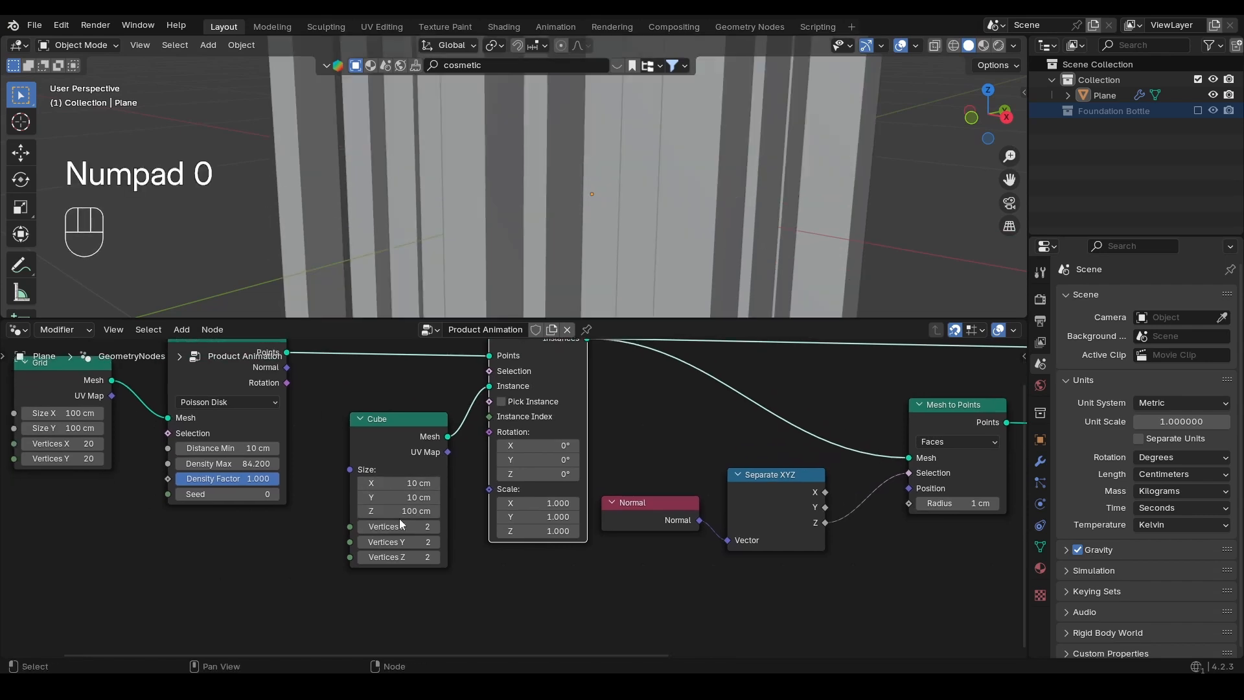
{"action": "scroll", "coordinate": [492, 272], "scroll_direction": "down", "scroll_amount": 4}
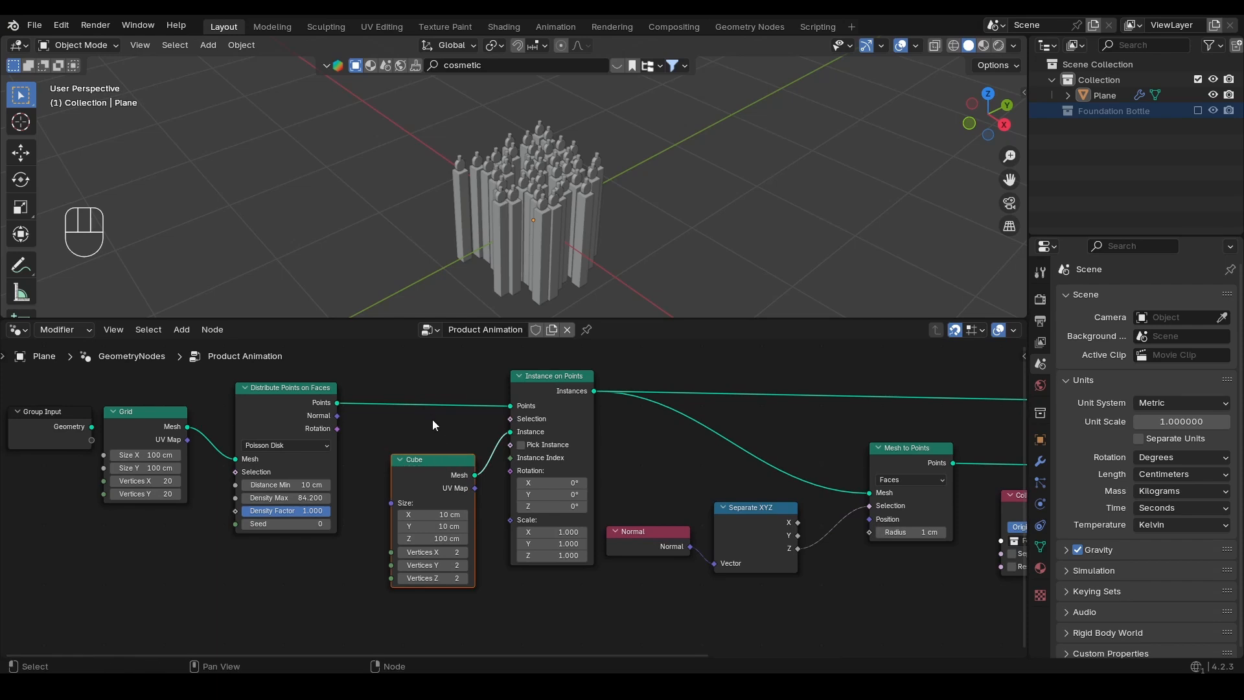
Set both Size X and Size Y of the Grid node to 200 cm
{"action": "scroll", "coordinate": [434, 428], "scroll_direction": "up", "scroll_amount": 1}
{"action": "middle_click_drag", "start_coordinate": [360, 436], "coordinate": [656, 434]}
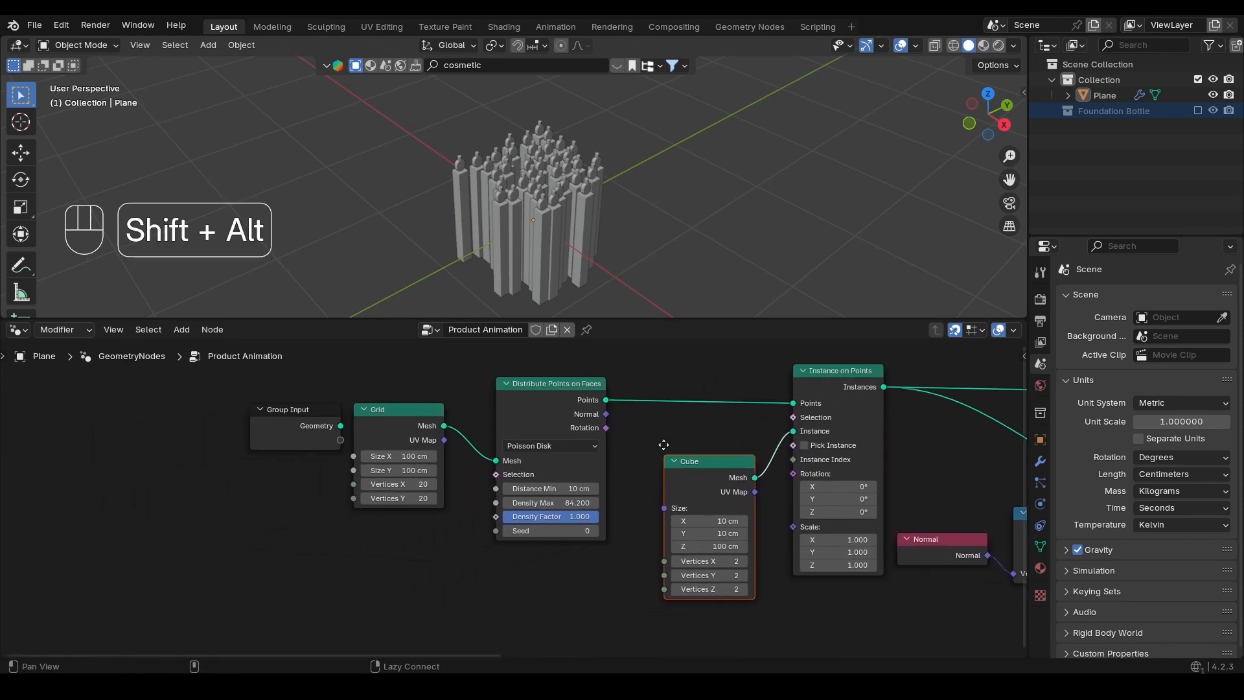
{"action": "left_click", "coordinate": [386, 410]}
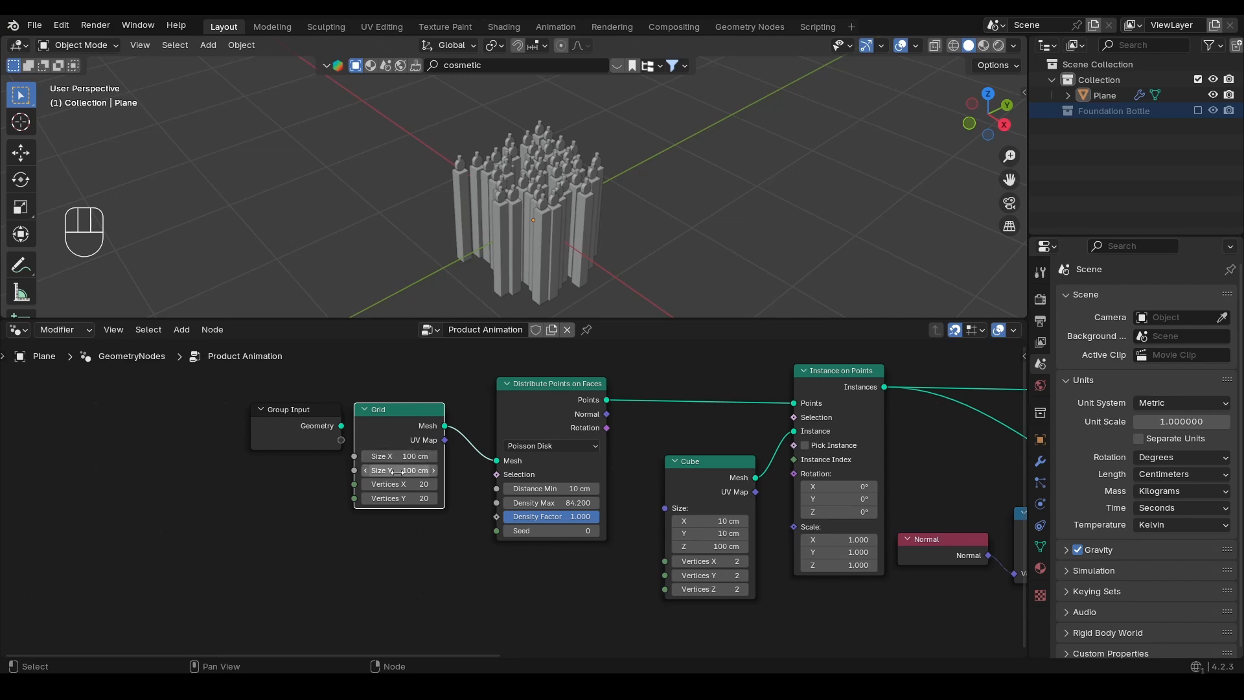
{"action": "mouse_move", "coordinate": [379, 470]}
{"action": "left_mouse_down"}
{"action": "mouse_move", "coordinate": [512, 471]}
{"action": "mouse_move", "coordinate": [395, 471]}
{"action": "mouse_move", "coordinate": [473, 470]}
{"action": "mouse_move", "coordinate": [390, 469]}
{"action": "mouse_move", "coordinate": [393, 456]}
{"action": "mouse_move", "coordinate": [467, 456]}
{"action": "mouse_move", "coordinate": [391, 457]}
{"action": "left_mouse_up"}
{"action": "left_click", "coordinate": [414, 471]}
{"action": "type", "text": "200"}
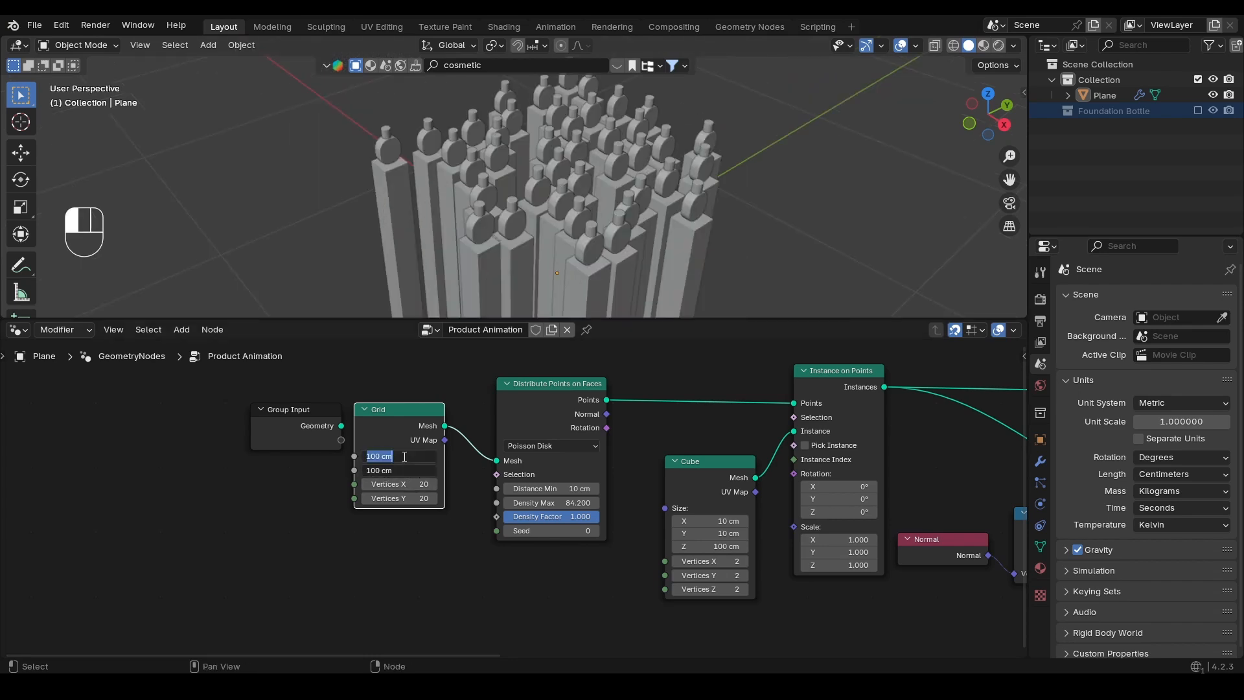
{"action": "key", "text": "Return"}
{"action": "scroll", "coordinate": [453, 200], "scroll_direction": "down", "scroll_amount": 3}
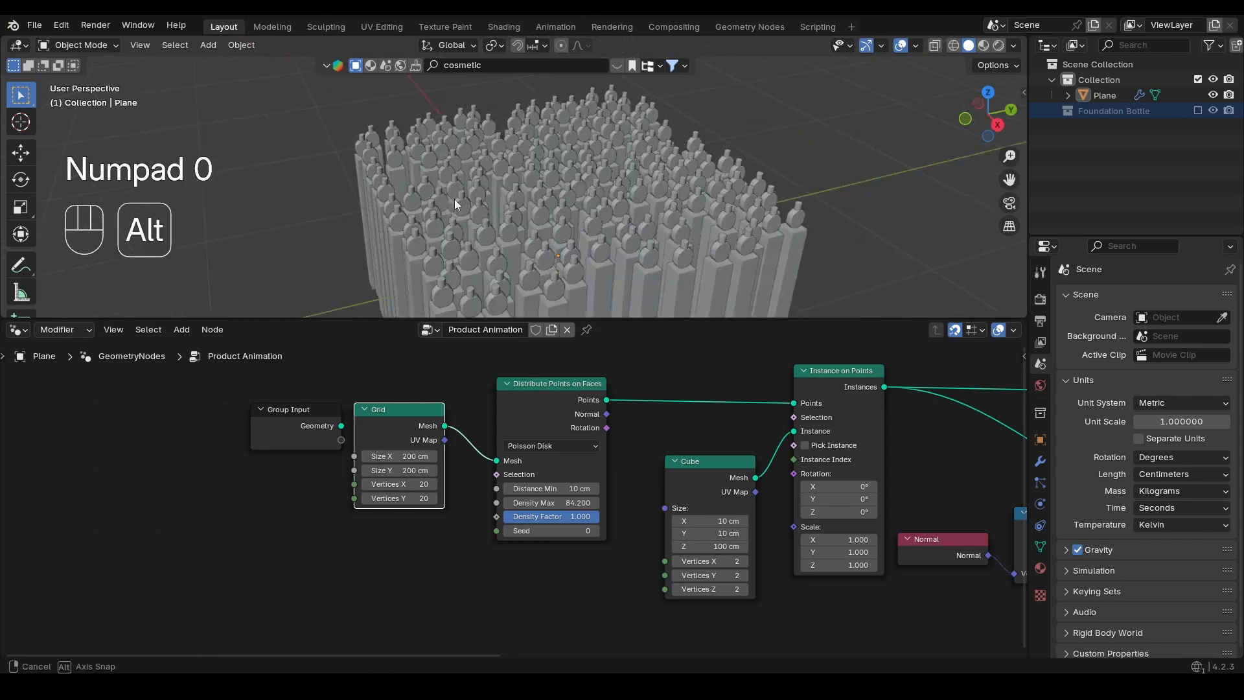
Save the file and inspect the pillars and bottles in the right orthographic view
{"action": "middle_click_drag", "start_coordinate": [454, 200], "coordinate": [484, 197]}
{"action": "key", "text": "ctrl+s"}
{"action": "left_click", "coordinate": [1000, 123]}
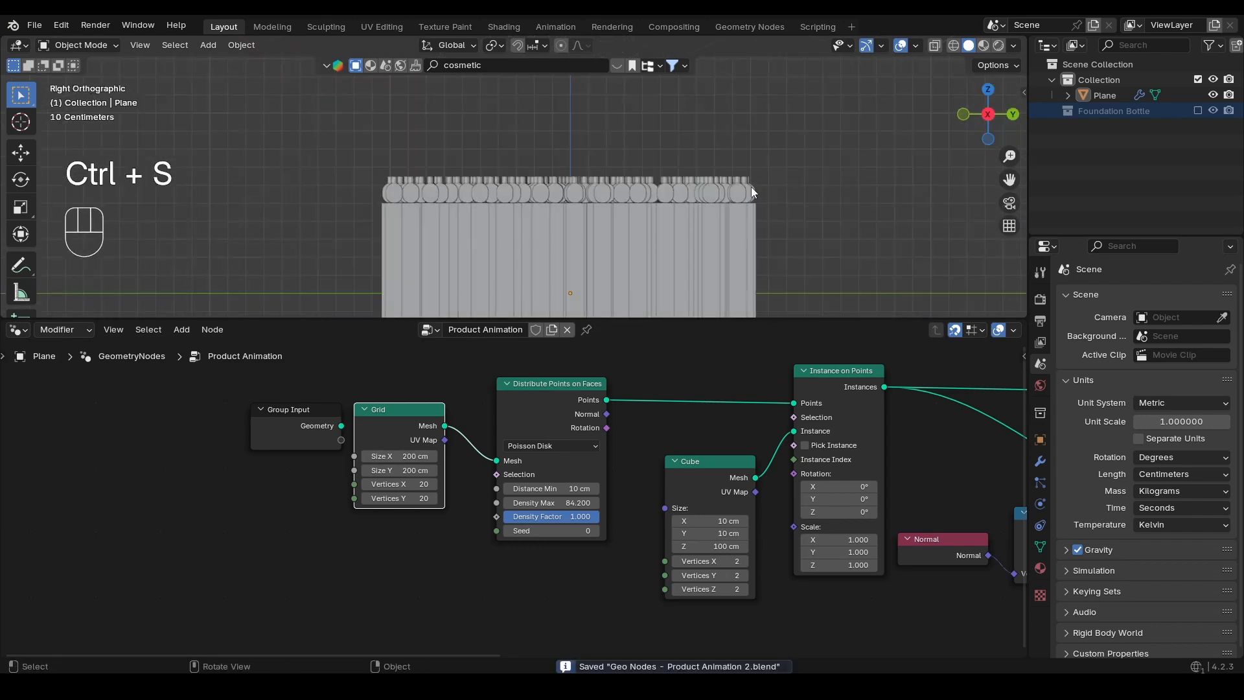
{"action": "scroll", "coordinate": [647, 223], "scroll_direction": "down", "scroll_amount": 3}
{"action": "middle_click_drag", "start_coordinate": [616, 194], "coordinate": [543, 157]}
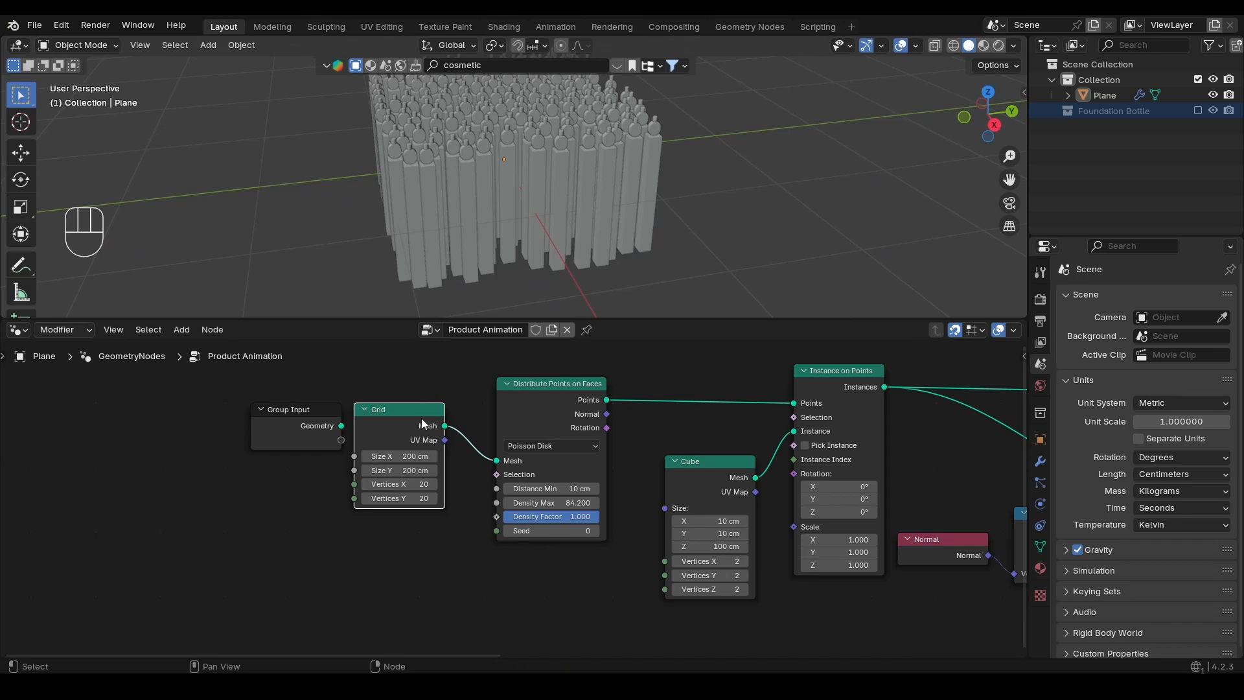
Raise the Grid node and move Group Input, Grid and Distribute Points on Faces away from Instance on Points
{"action": "left_click_drag", "start_coordinate": [421, 418], "coordinate": [420, 392]}
{"action": "left_click_drag", "start_coordinate": [250, 377], "coordinate": [367, 420]}
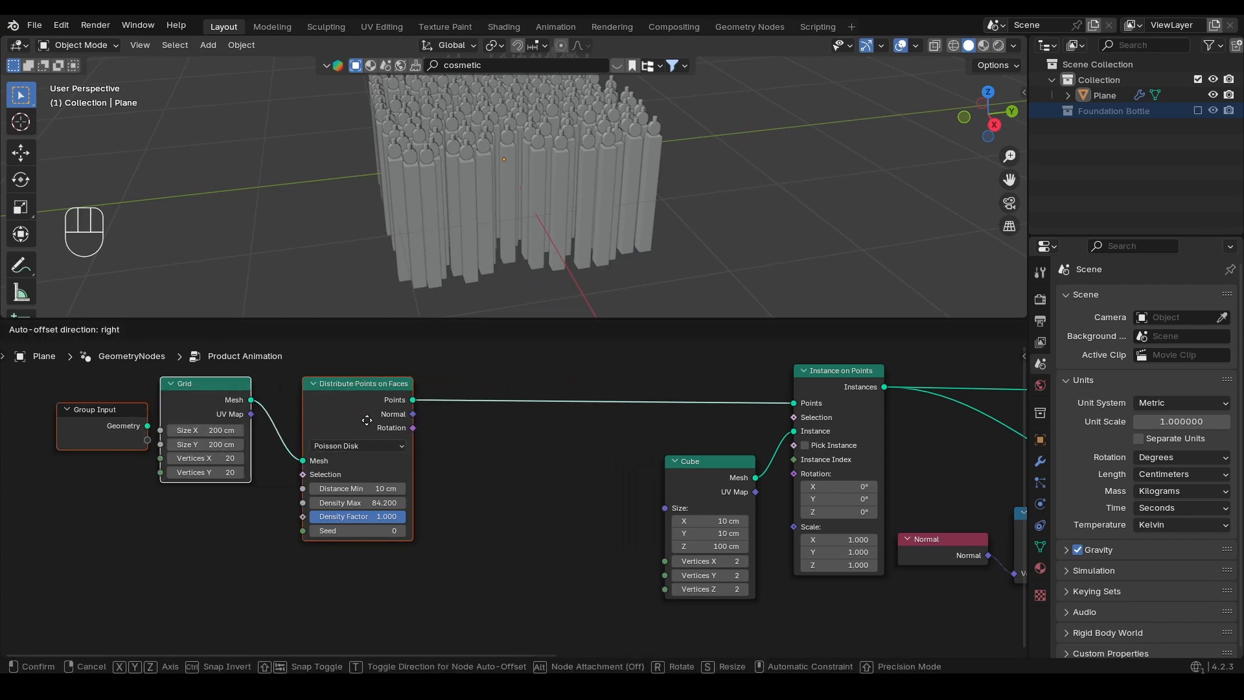
{"action": "left_click", "coordinate": [577, 465]}
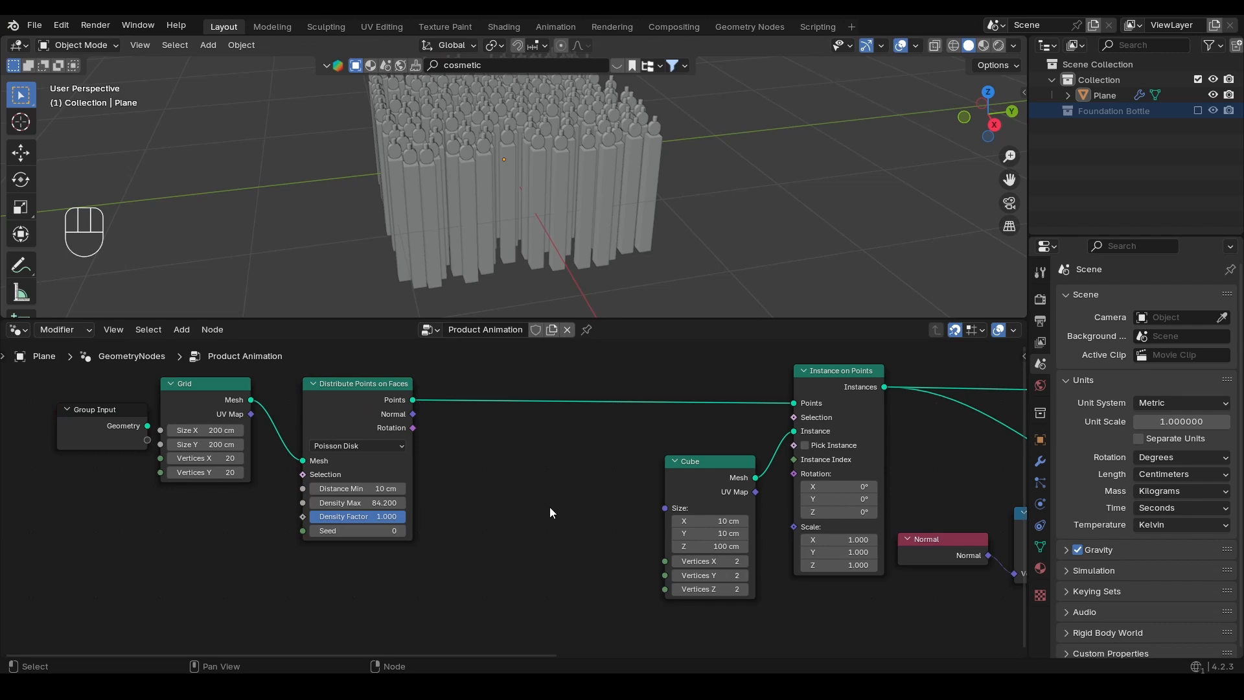
Add a Set Position node and insert it between Distribute Points on Faces and the first Instance on Points
{"action": "scroll", "coordinate": [467, 451], "scroll_direction": "down", "scroll_amount": 2}
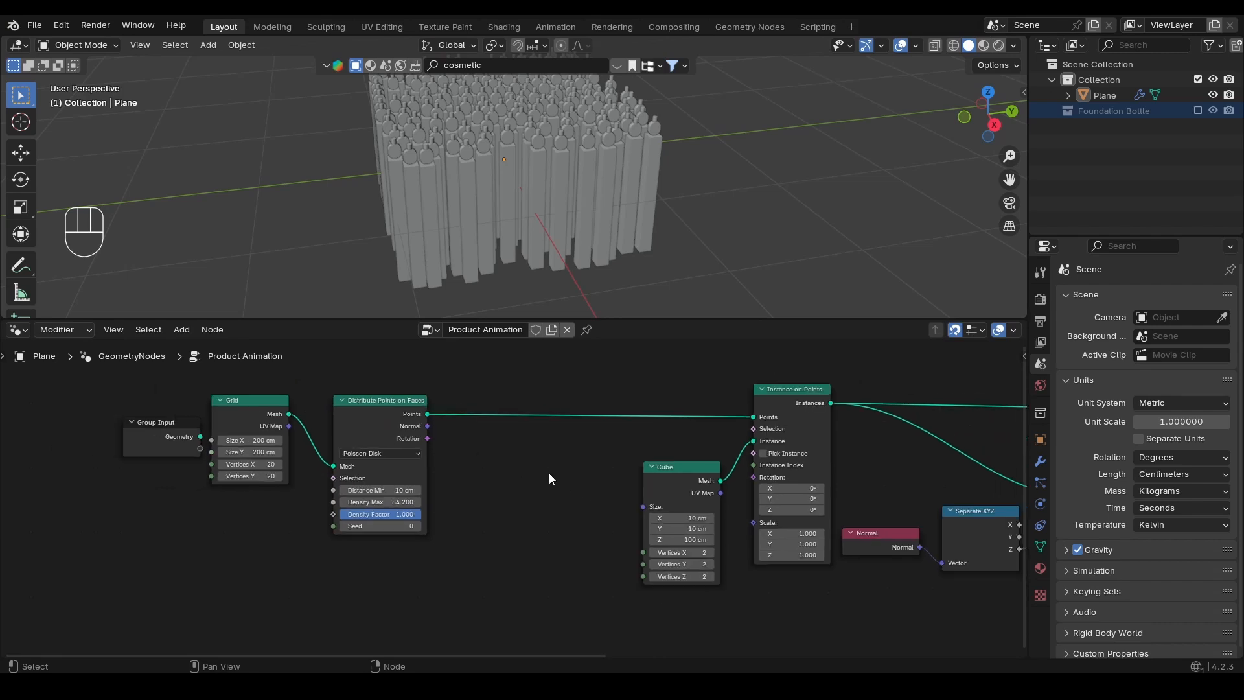
{"action": "key", "text": "shift+a"}
{"action": "left_click", "coordinate": [511, 353]}
{"action": "type", "text": "set"}
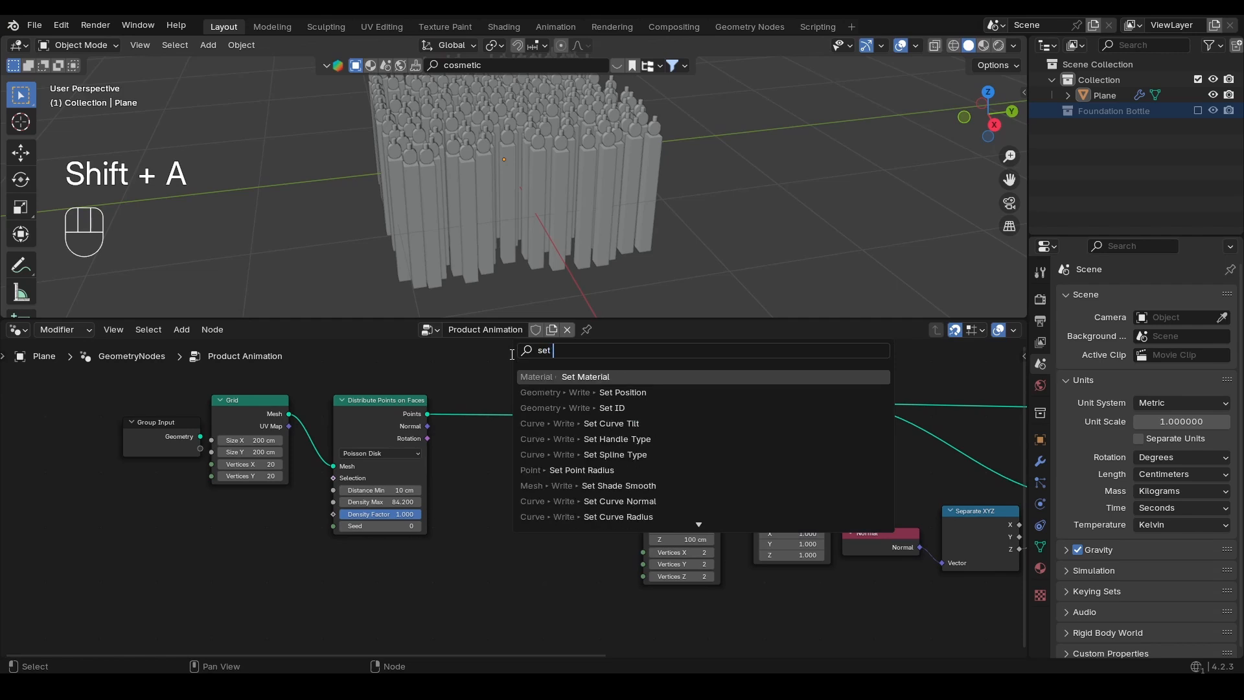
{"action": "key", "text": "Down"}
{"action": "key", "text": "Return"}
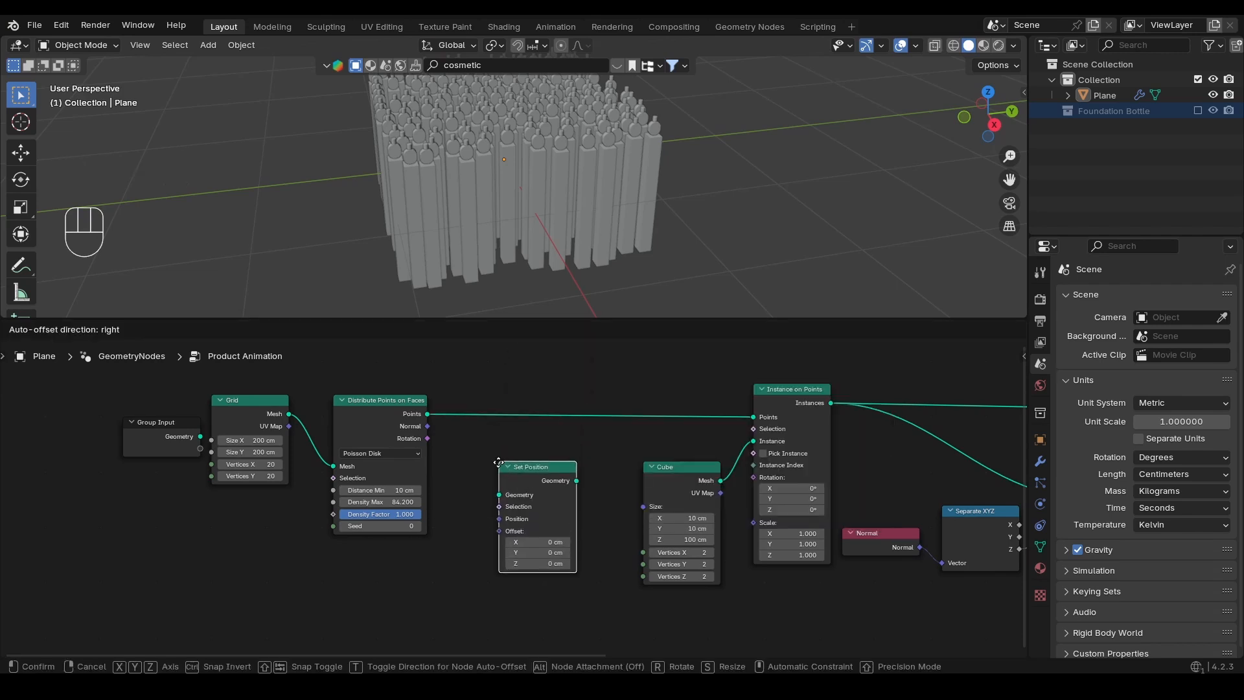
{"action": "left_click", "coordinate": [498, 463]}
{"action": "left_click_drag", "start_coordinate": [559, 488], "coordinate": [593, 415]}
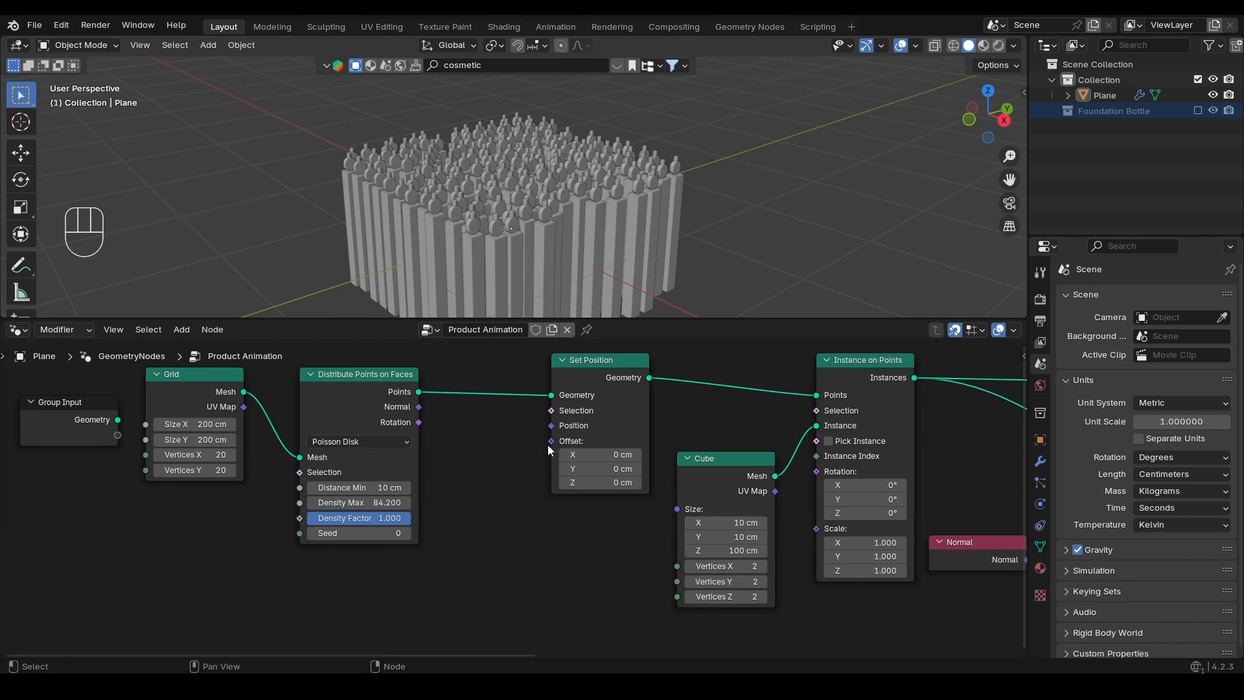
Add a Noise Texture node below Distribute Points on Faces
{"action": "scroll", "coordinate": [497, 547], "scroll_direction": "down", "scroll_amount": 3}
{"action": "key", "text": "shift+a"}
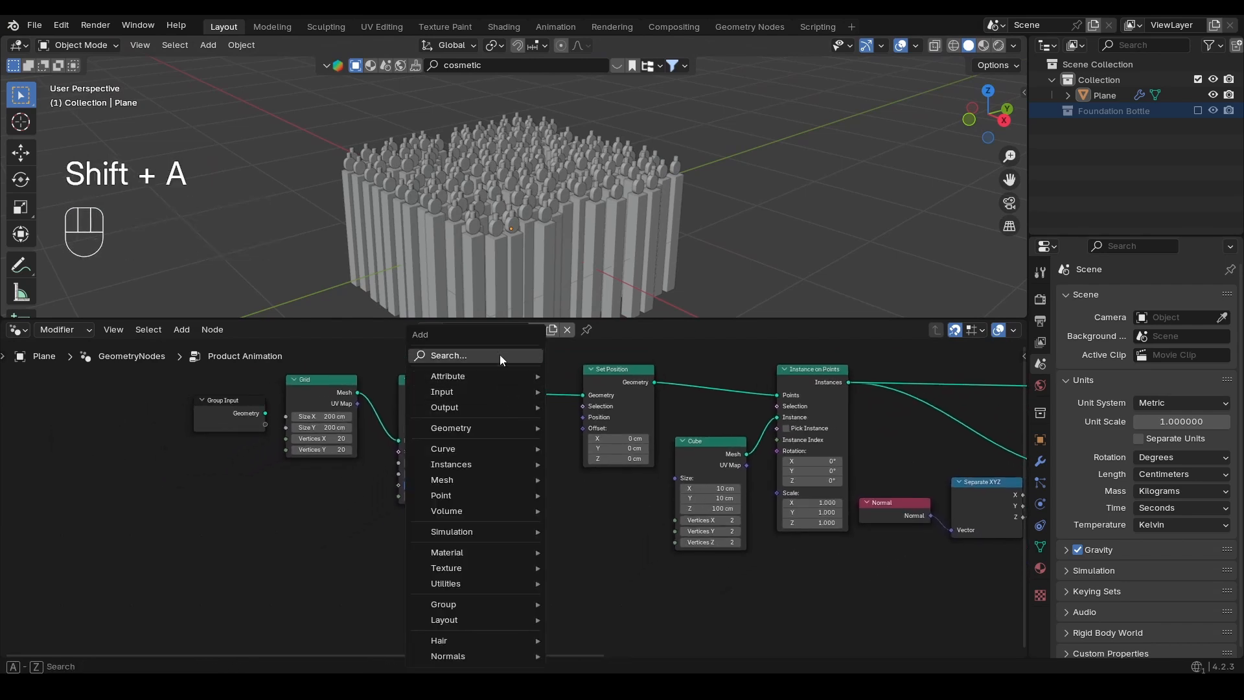
{"action": "left_click", "coordinate": [500, 355]}
{"action": "type", "text": "noise"}
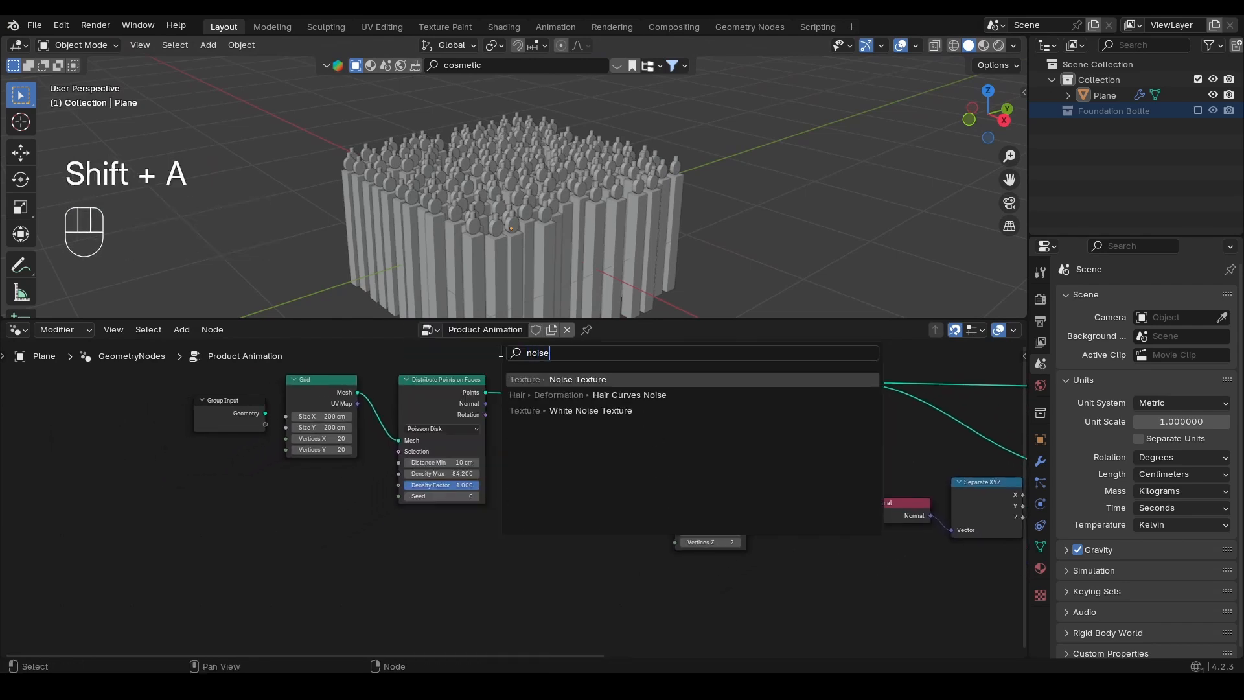
{"action": "key", "text": "Return"}
{"action": "left_click", "coordinate": [484, 550]}
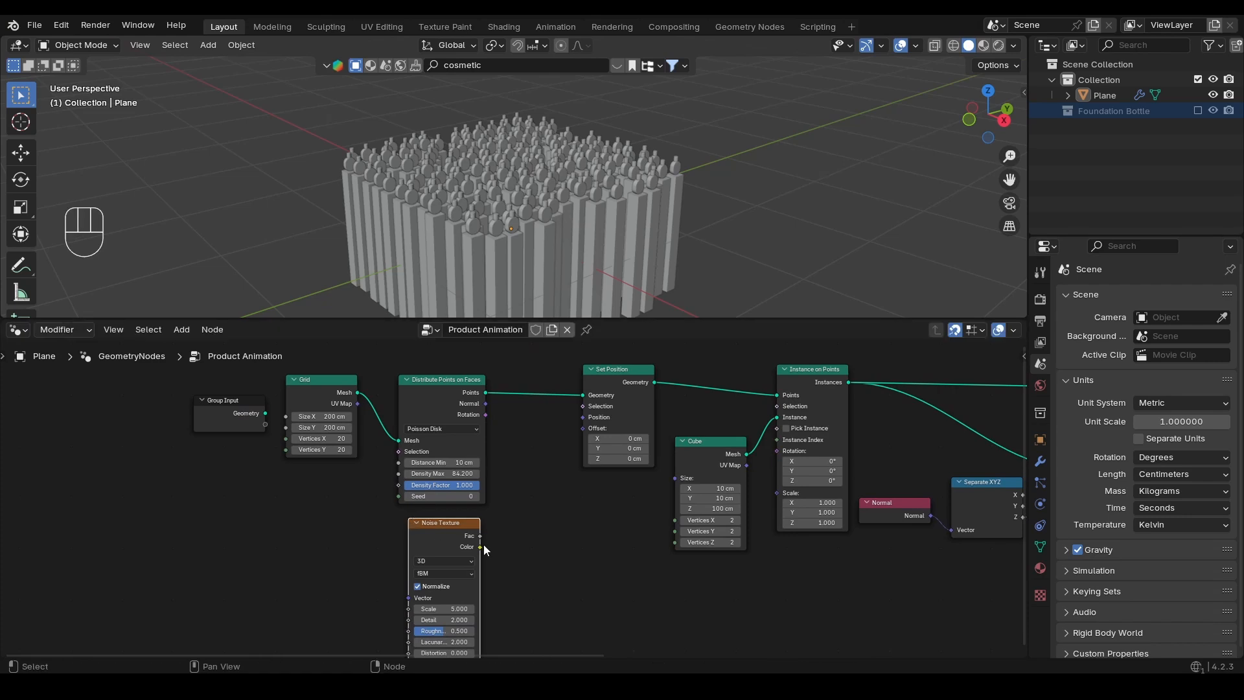
Connect the Noise Texture's Fac output directly to the Set Position node's Offset, trying it with the link removed and reconnected
{"action": "left_click_drag", "start_coordinate": [480, 537], "coordinate": [583, 428]}
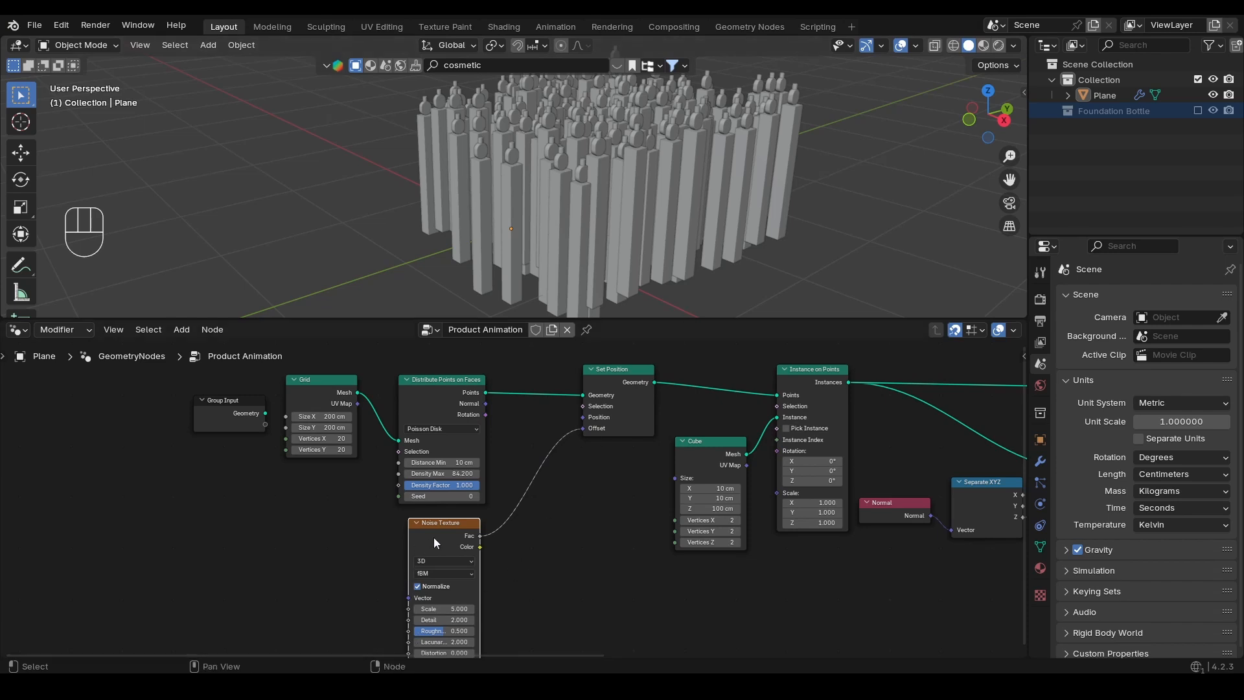
{"action": "left_click_drag", "start_coordinate": [584, 429], "coordinate": [607, 474]}
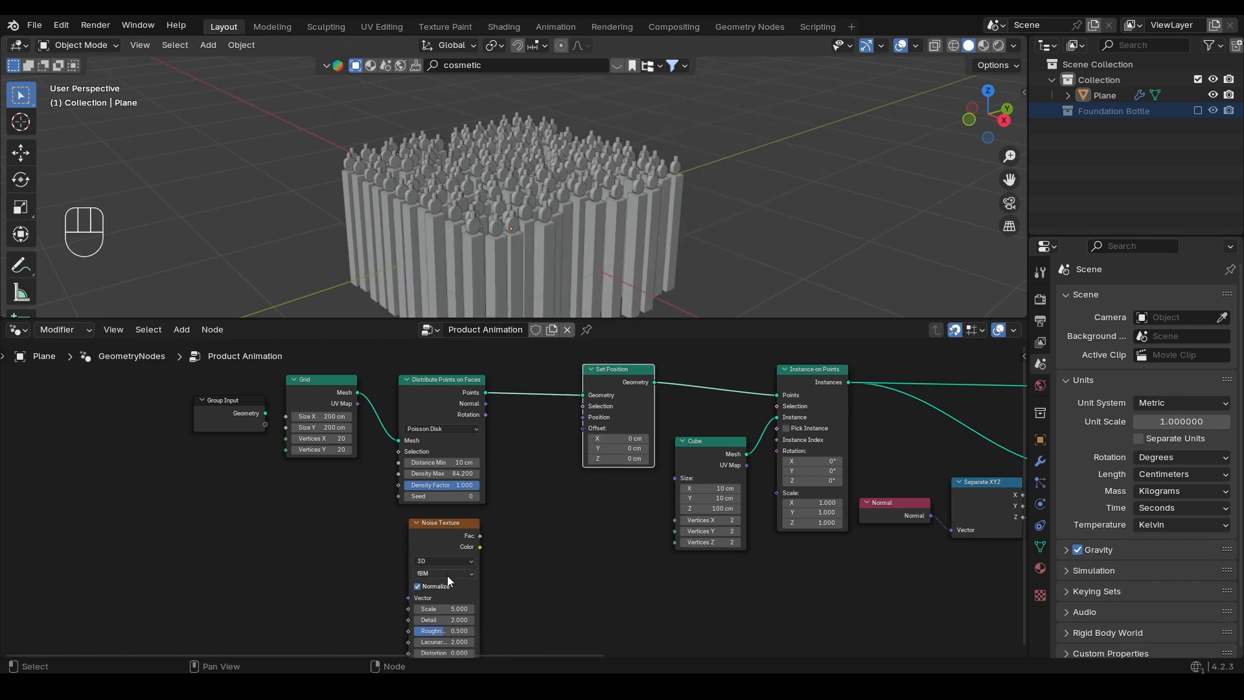
{"action": "left_click_drag", "start_coordinate": [479, 535], "coordinate": [569, 441]}
{"action": "left_click_drag", "start_coordinate": [577, 434], "coordinate": [582, 429]}
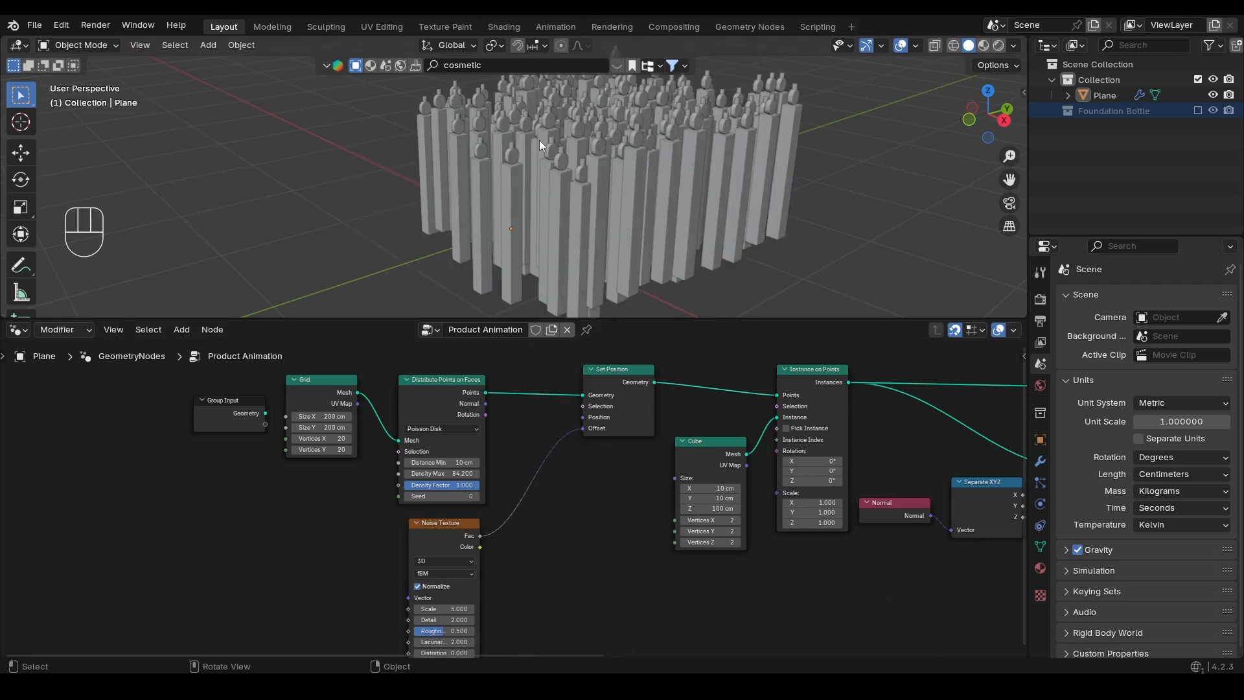
{"action": "left_click_drag", "start_coordinate": [470, 538], "coordinate": [480, 540]}
{"action": "middle_click_drag", "start_coordinate": [480, 539], "coordinate": [520, 484]}
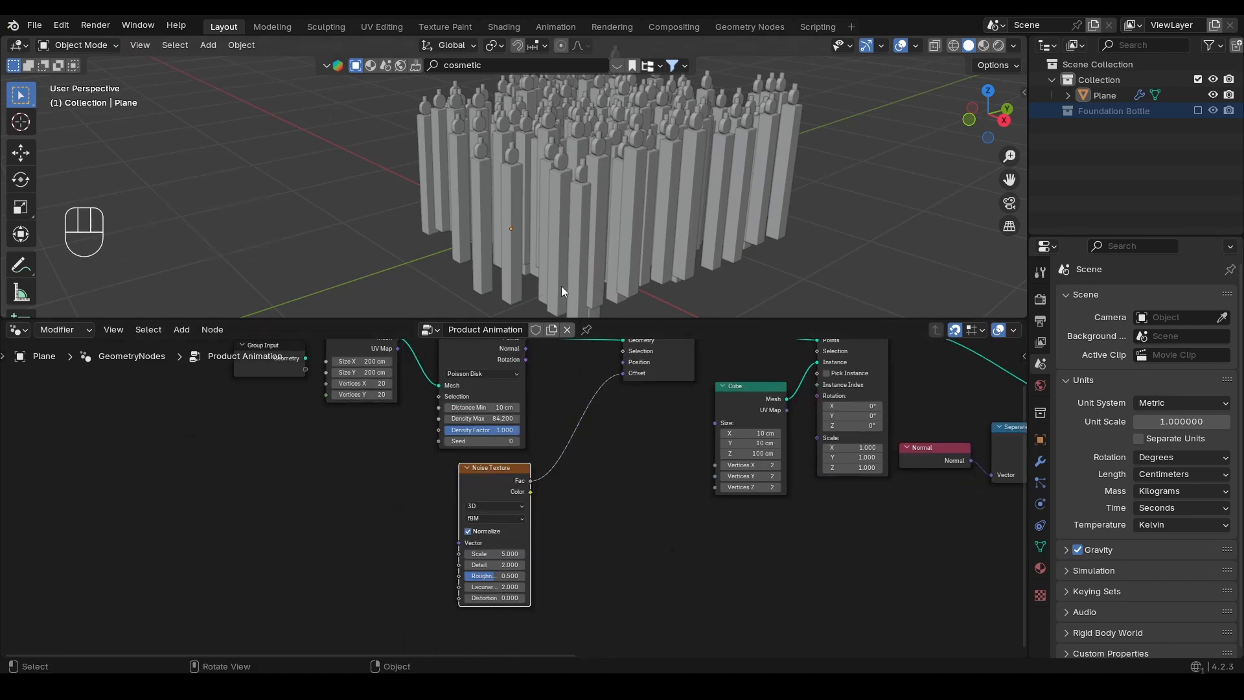
Add a Combine XYZ node and route the Noise Texture's Fac through its Z input into the Set Position node's Offset
{"action": "key", "text": "shift+a"}
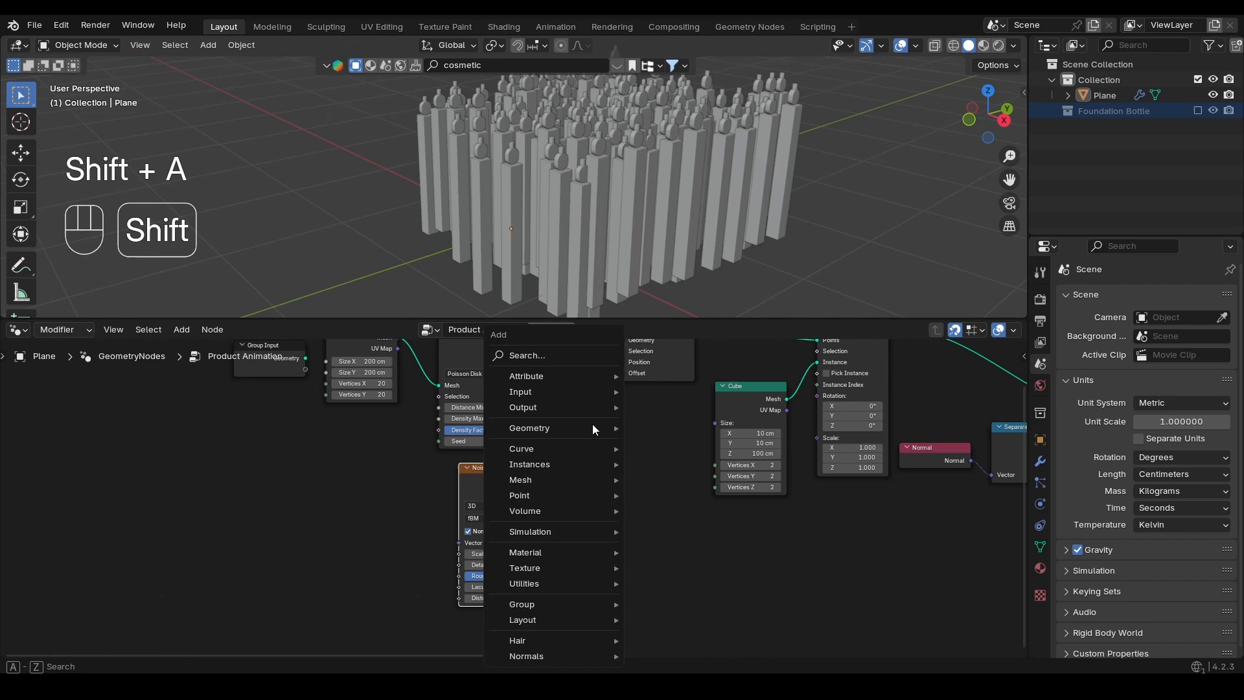
{"action": "left_click", "coordinate": [571, 352]}
{"action": "type", "text": "combine"}
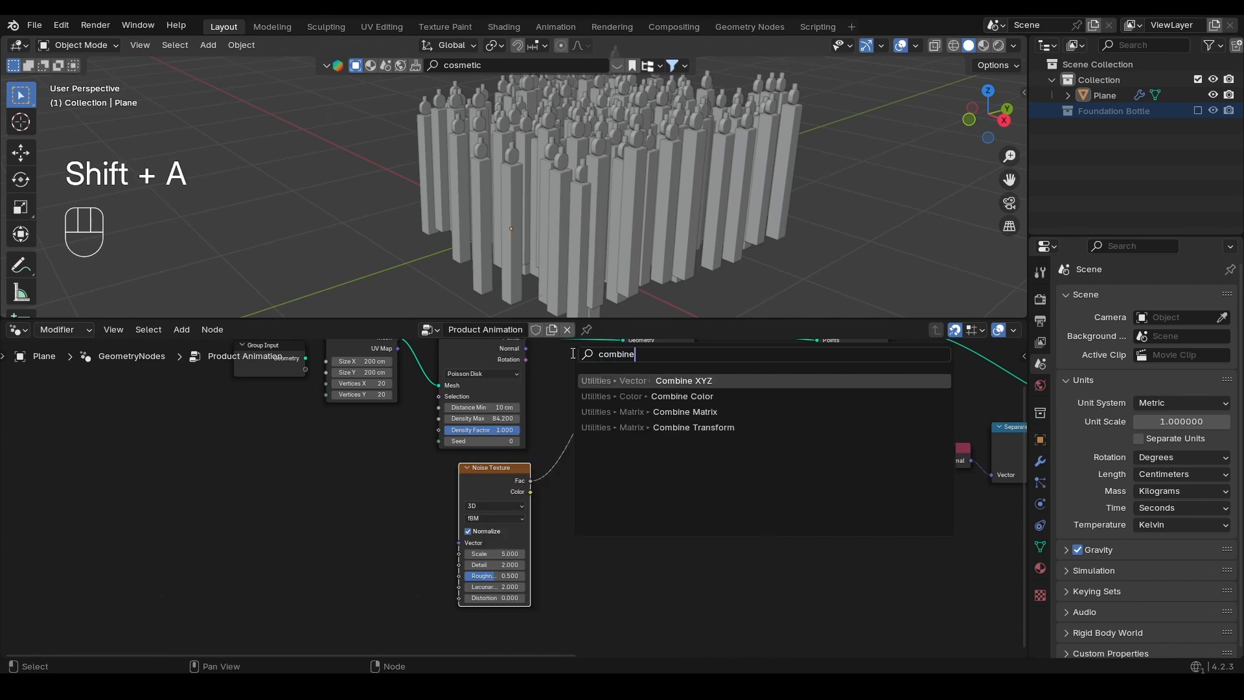
{"action": "key", "text": "Return"}
{"action": "left_click_drag", "start_coordinate": [482, 485], "coordinate": [514, 506]}
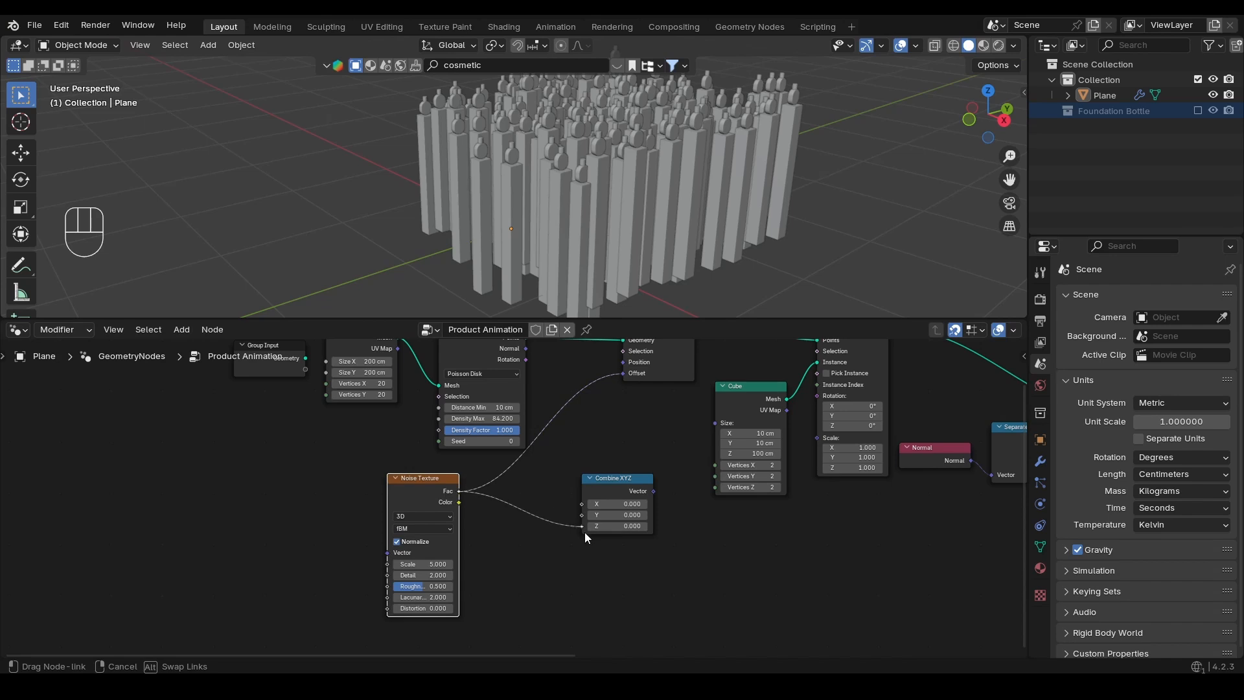
{"action": "left_click_drag", "start_coordinate": [585, 531], "coordinate": [492, 542]}
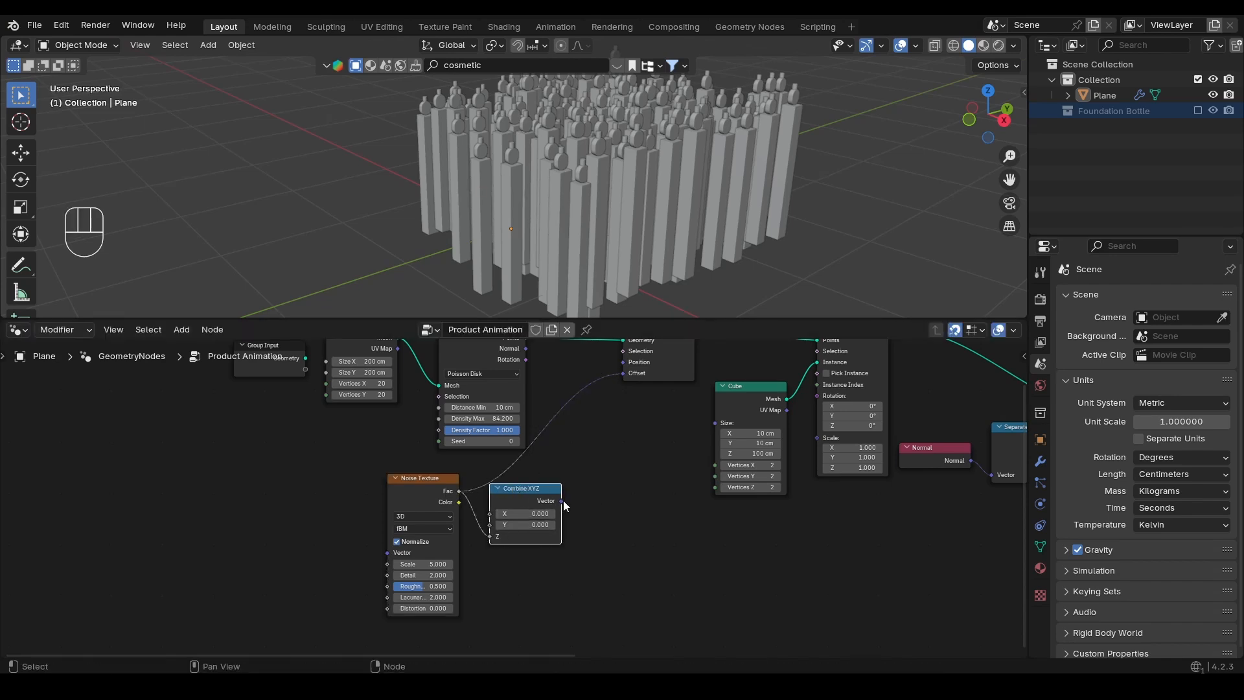
{"action": "left_click_drag", "start_coordinate": [563, 500], "coordinate": [623, 374]}
{"action": "mouse_move", "coordinate": [522, 494]}
{"action": "left_mouse_down"}
{"action": "mouse_move", "coordinate": [527, 473]}
{"action": "mouse_move", "coordinate": [526, 483]}
{"action": "left_mouse_up"}
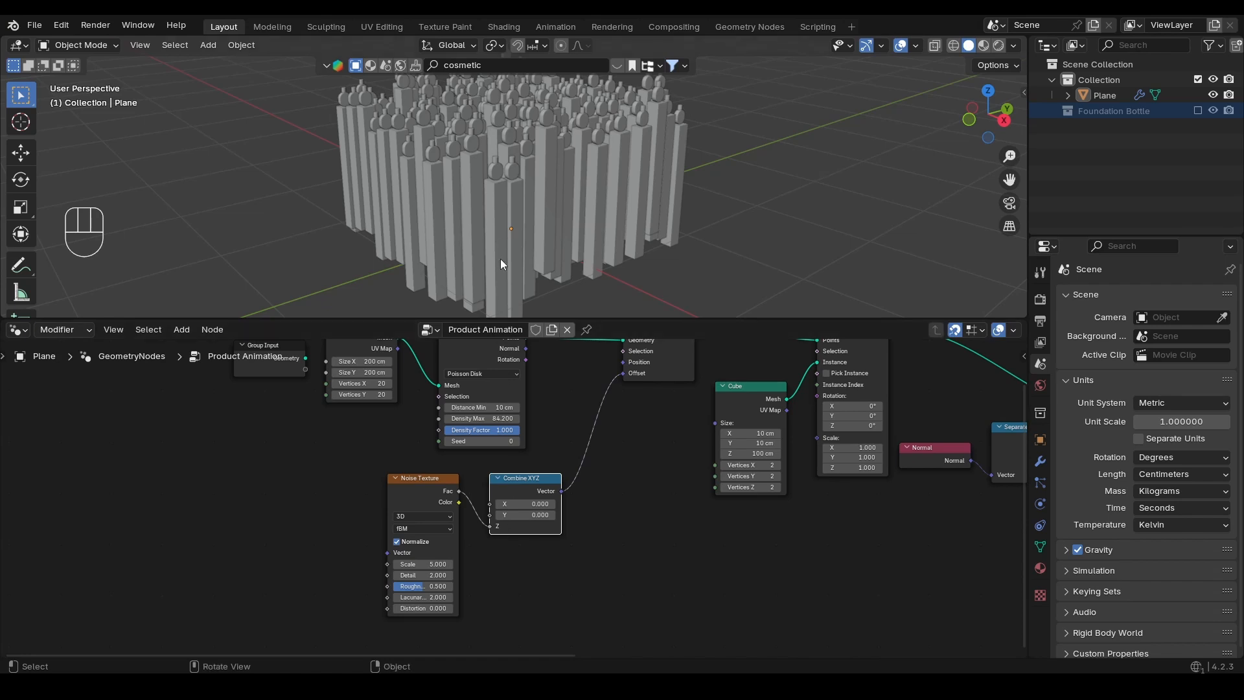
Compare the pillars in the right orthographic view with the Combine XYZ link to Offset cut and restored
{"action": "middle_click_drag", "start_coordinate": [499, 195], "coordinate": [667, 201], "text": "alt"}
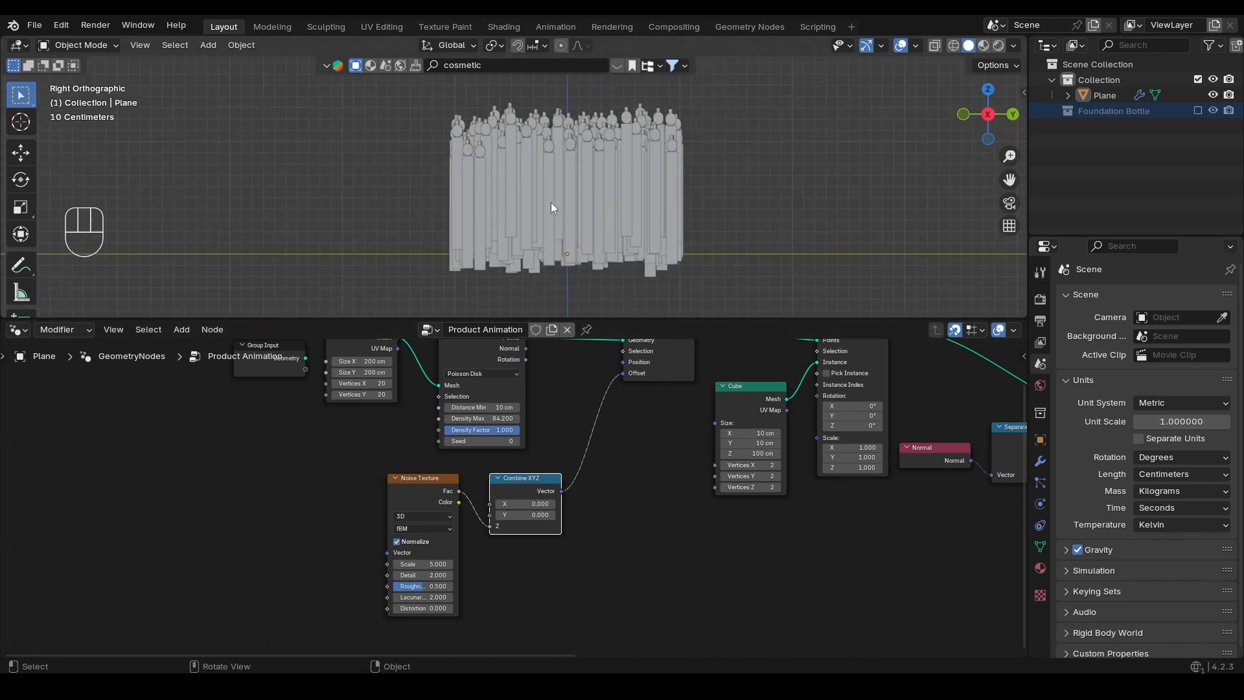
{"action": "right_click_drag", "start_coordinate": [582, 398], "coordinate": [602, 464], "text": "ctrl"}
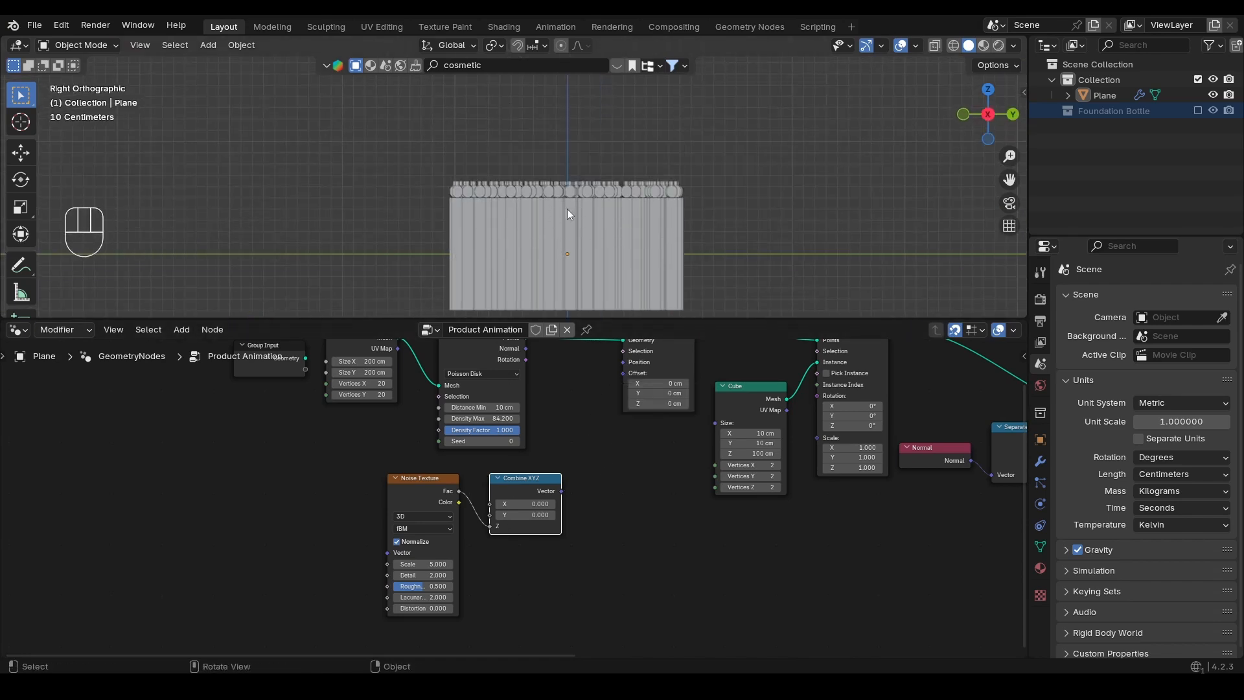
{"action": "key", "text": "ctrl+z"}
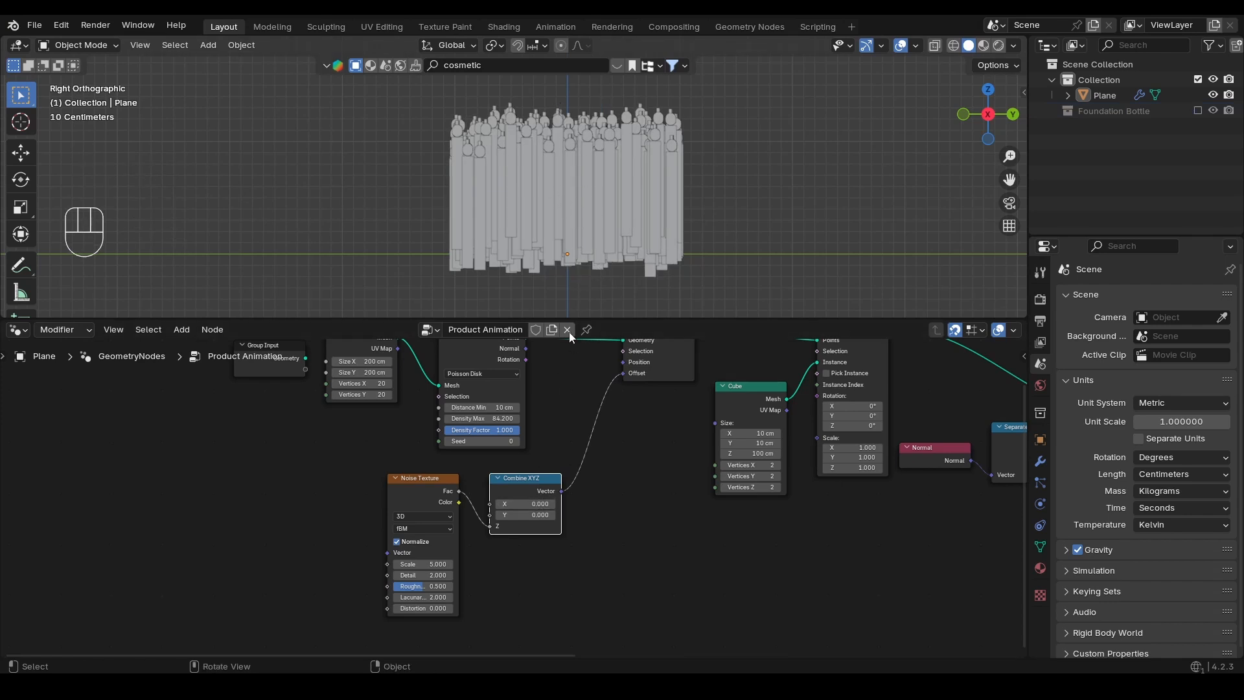
Add a Vector Math node set to Subtract and insert it between the Noise Texture and Combine XYZ
{"action": "middle_click_drag", "start_coordinate": [608, 473], "coordinate": [586, 457]}
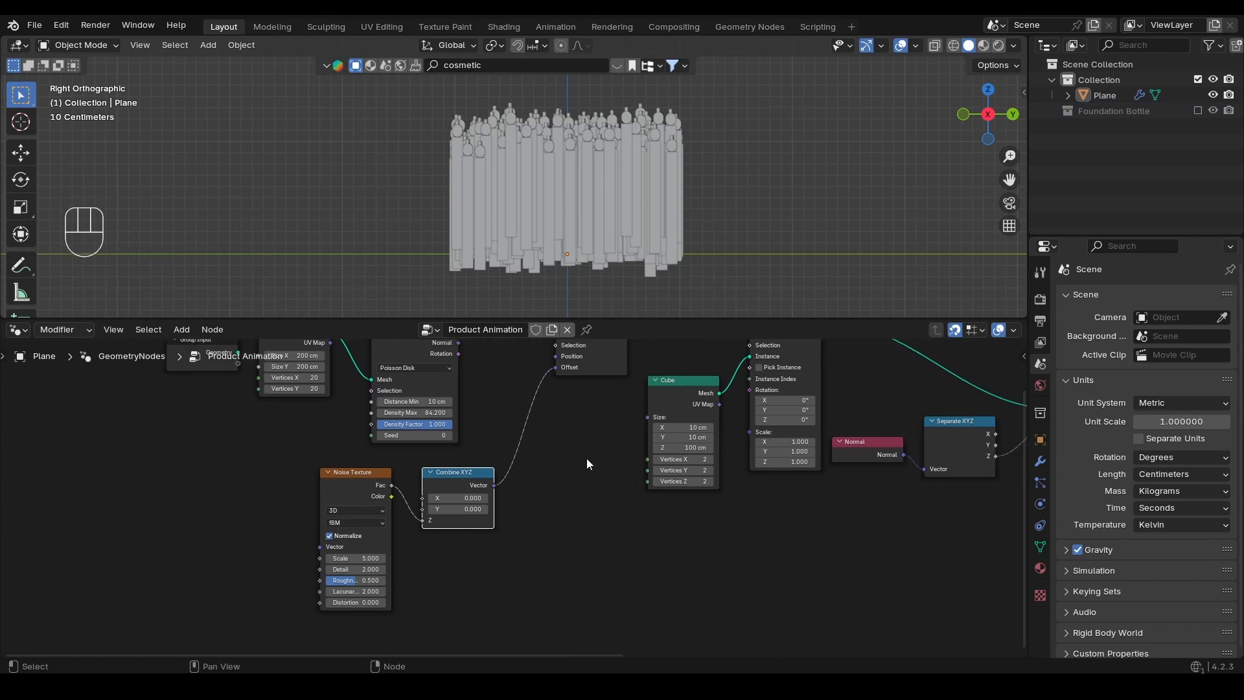
{"action": "key", "text": "shift+a"}
{"action": "left_click", "coordinate": [559, 360]}
{"action": "type", "text": "vector ma"}
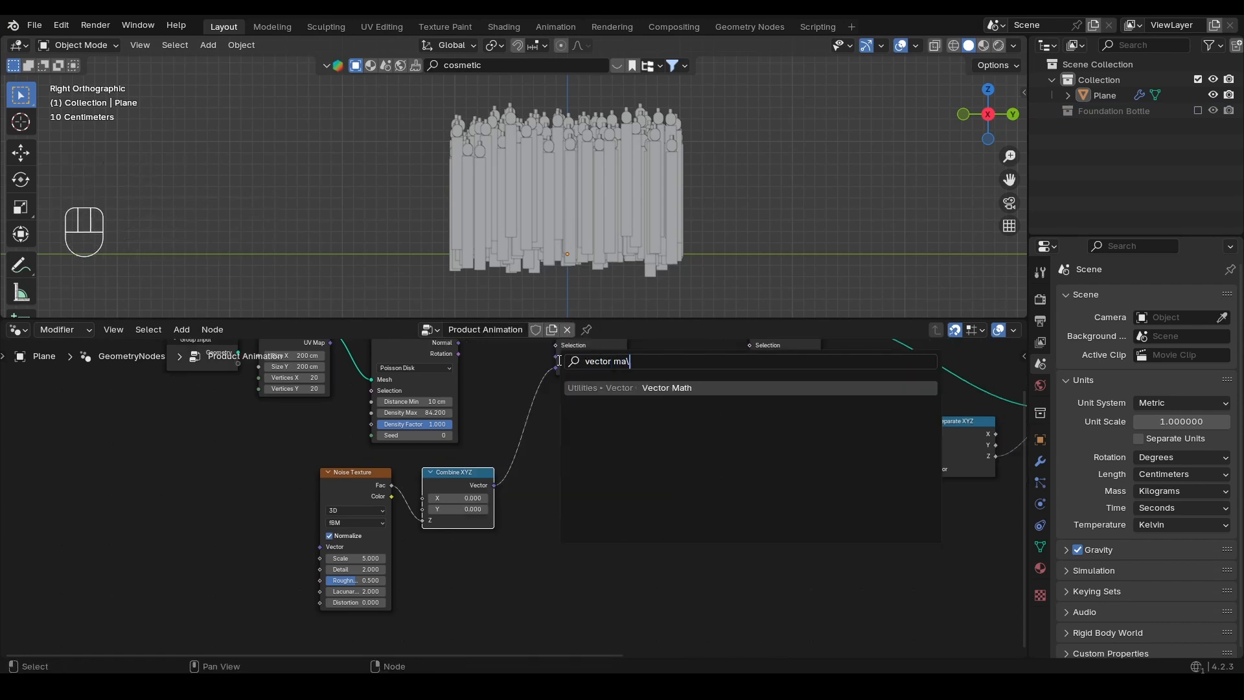
{"action": "key", "text": "Return"}
{"action": "left_click", "coordinate": [539, 506]}
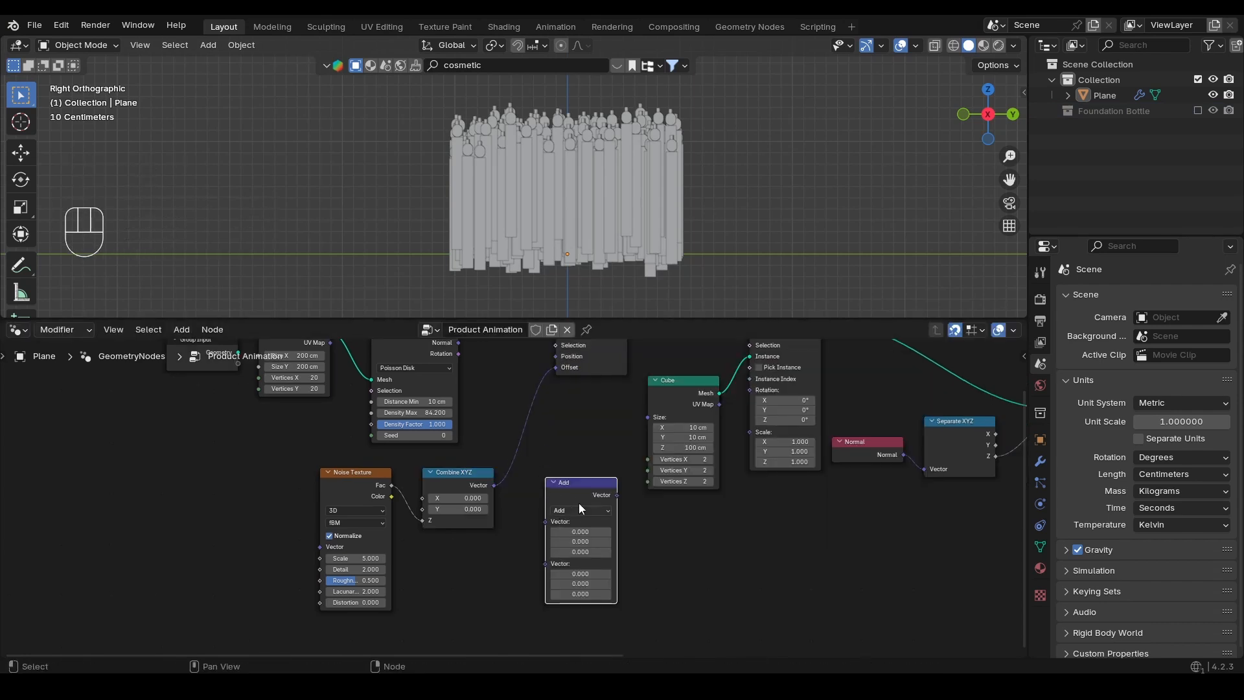
{"action": "left_click", "coordinate": [576, 511]}
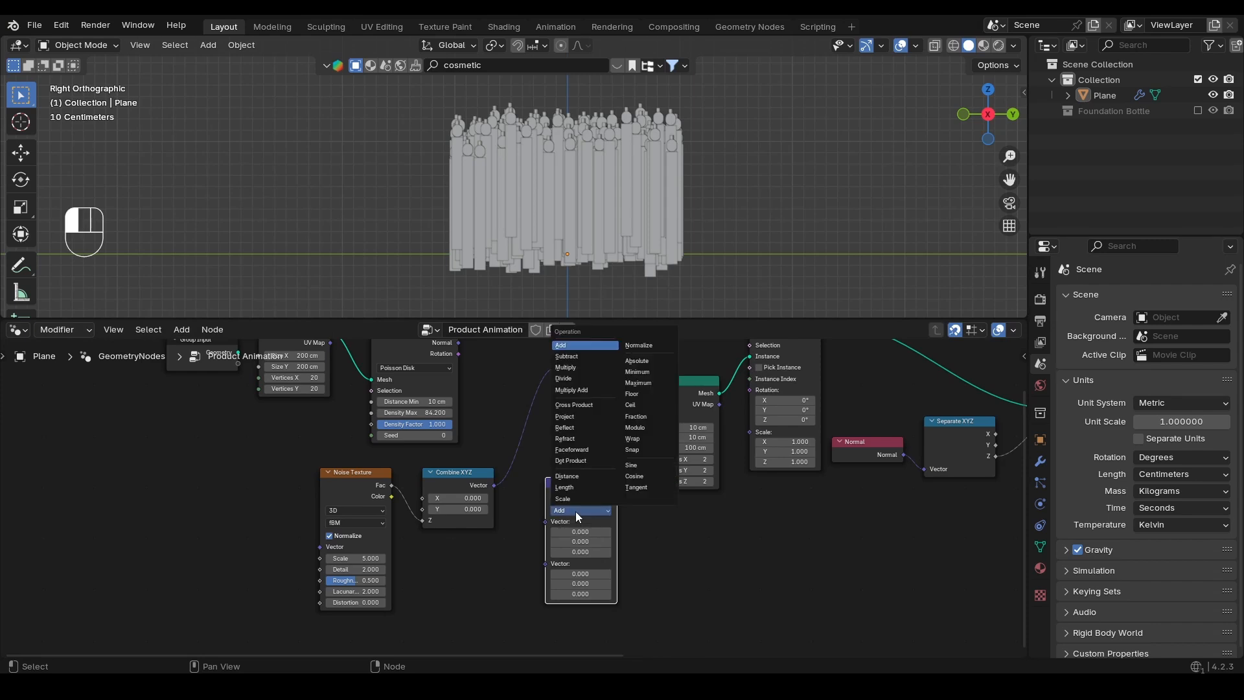
{"action": "left_click", "coordinate": [583, 356]}
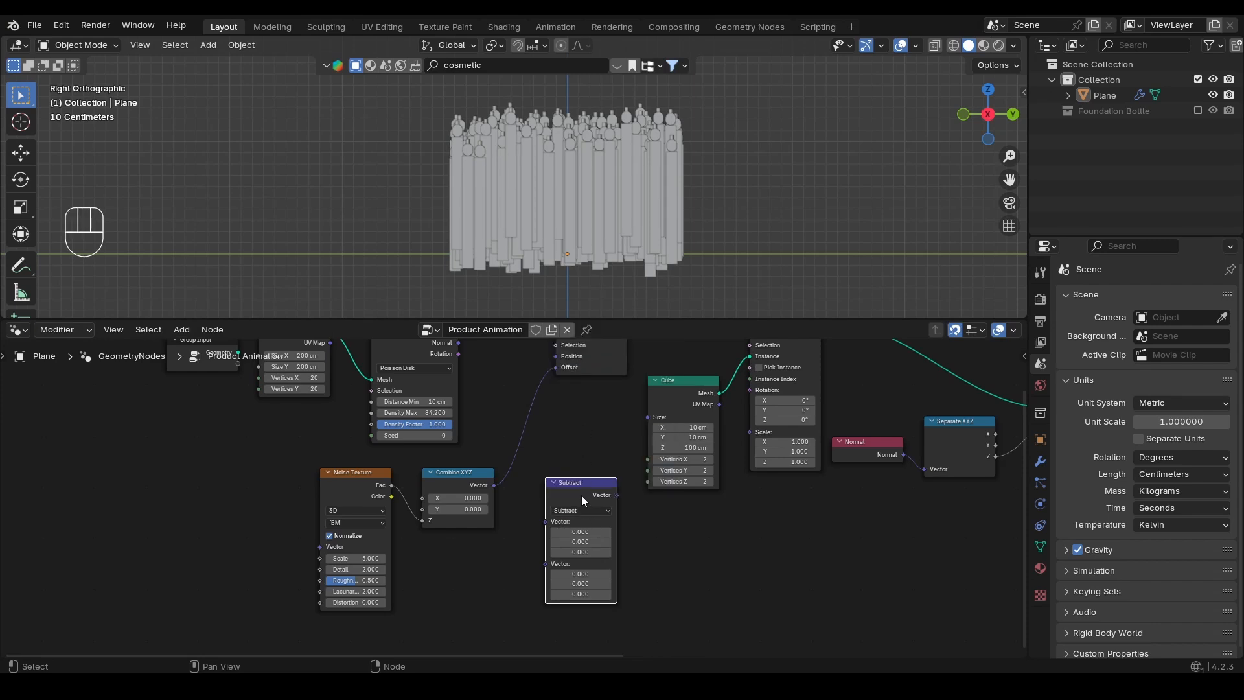
{"action": "left_click_drag", "start_coordinate": [581, 495], "coordinate": [425, 498]}
Set all three components of the Subtract node's second vector to 0.5
{"action": "mouse_move", "coordinate": [465, 547]}
{"action": "left_mouse_down", "text": "alt+shift"}
{"action": "mouse_move", "coordinate": [480, 518]}
{"action": "mouse_move", "coordinate": [464, 537]}
{"action": "left_mouse_up", "text": "alt+shift"}
{"action": "scroll", "coordinate": [480, 518], "scroll_direction": "up", "scroll_amount": 1}
{"action": "left_click", "coordinate": [470, 516]}
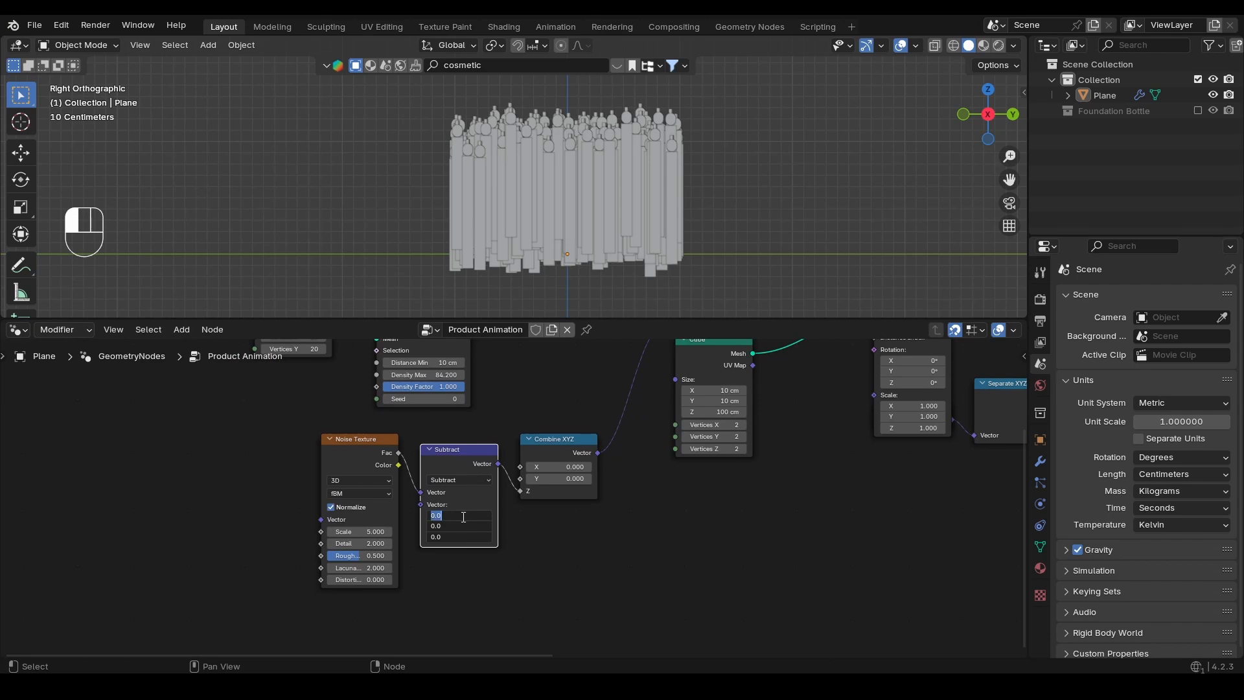
{"action": "key", "text": "Return"}
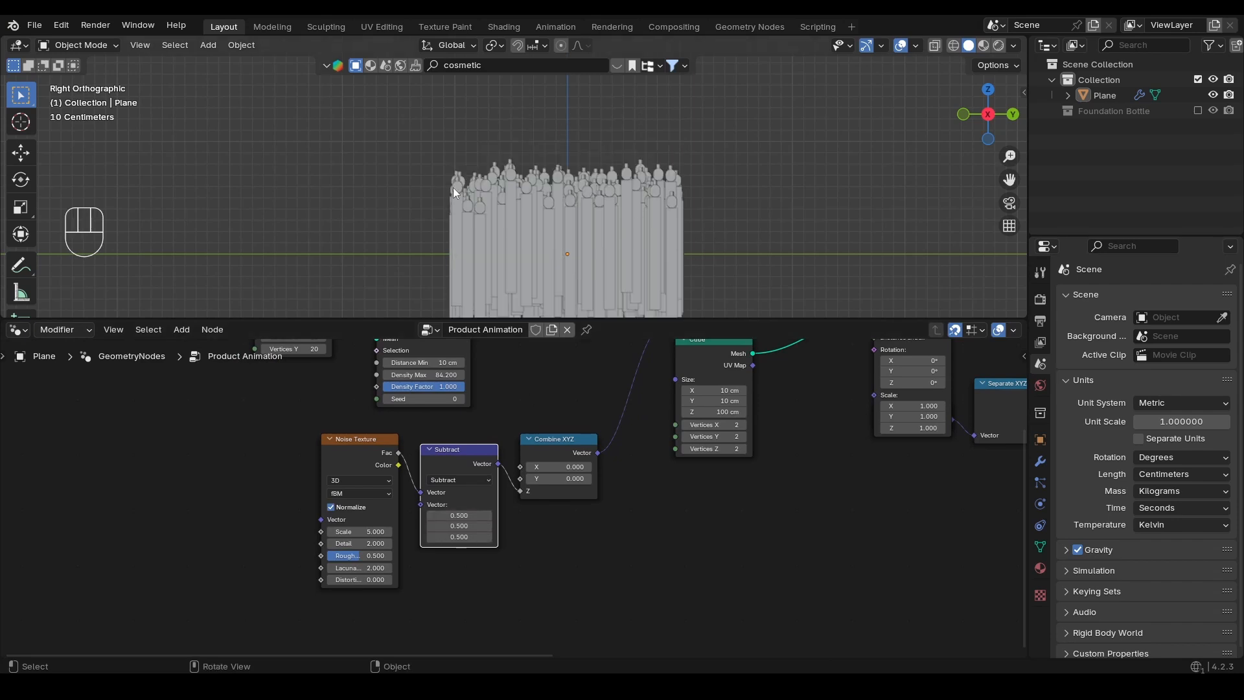
Cut the Offset link again to compare the subtracted noise with the undisplaced pillars, and restore the link
{"action": "scroll", "coordinate": [639, 446], "scroll_direction": "down", "scroll_amount": 3}
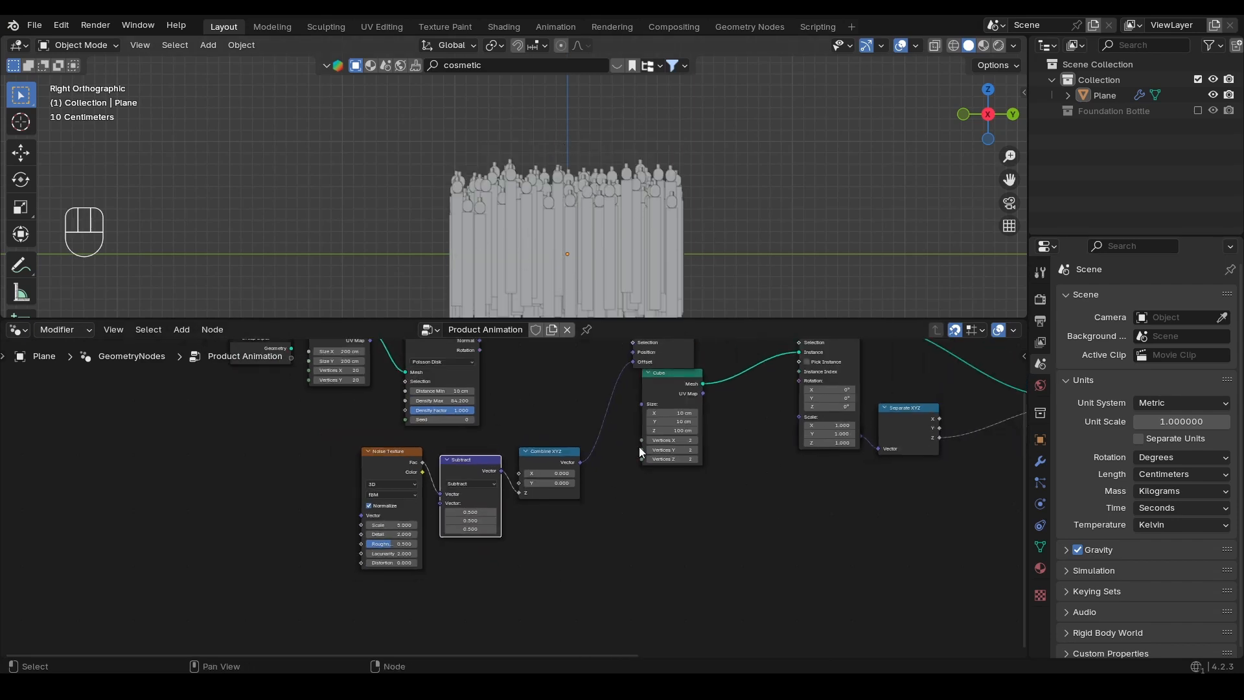
{"action": "middle_click_drag", "start_coordinate": [639, 446], "coordinate": [586, 500]}
{"action": "right_click_drag", "start_coordinate": [569, 485], "coordinate": [541, 462], "text": "ctrl"}
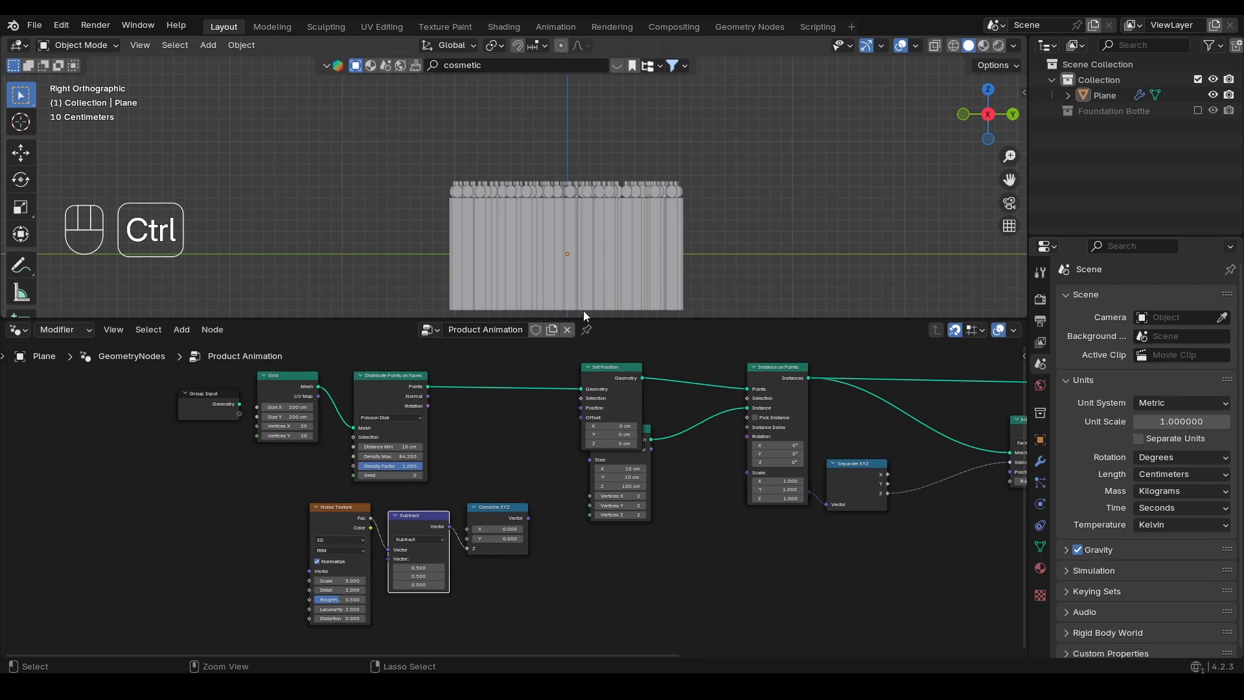
{"action": "key", "text": "ctrl+z"}
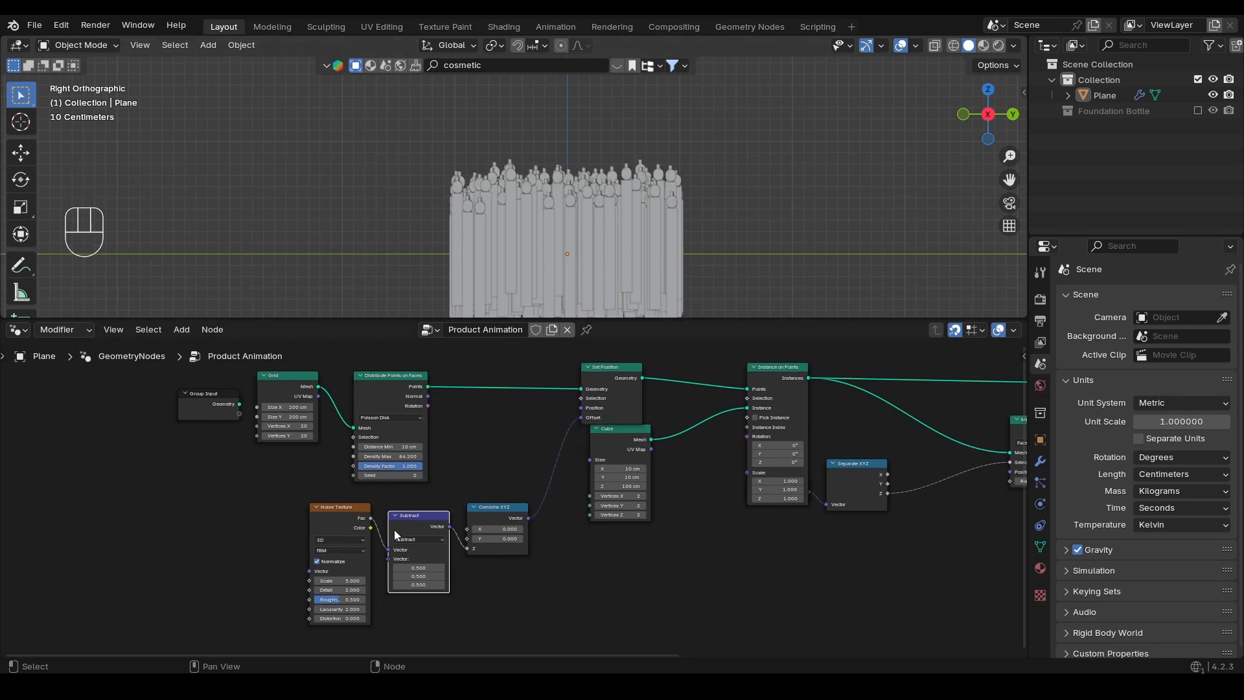
Switch the Noise Texture to 4D, try shifting its W value, and undo that shift
{"action": "left_click_drag", "start_coordinate": [543, 188], "coordinate": [583, 201], "text": "alt"}
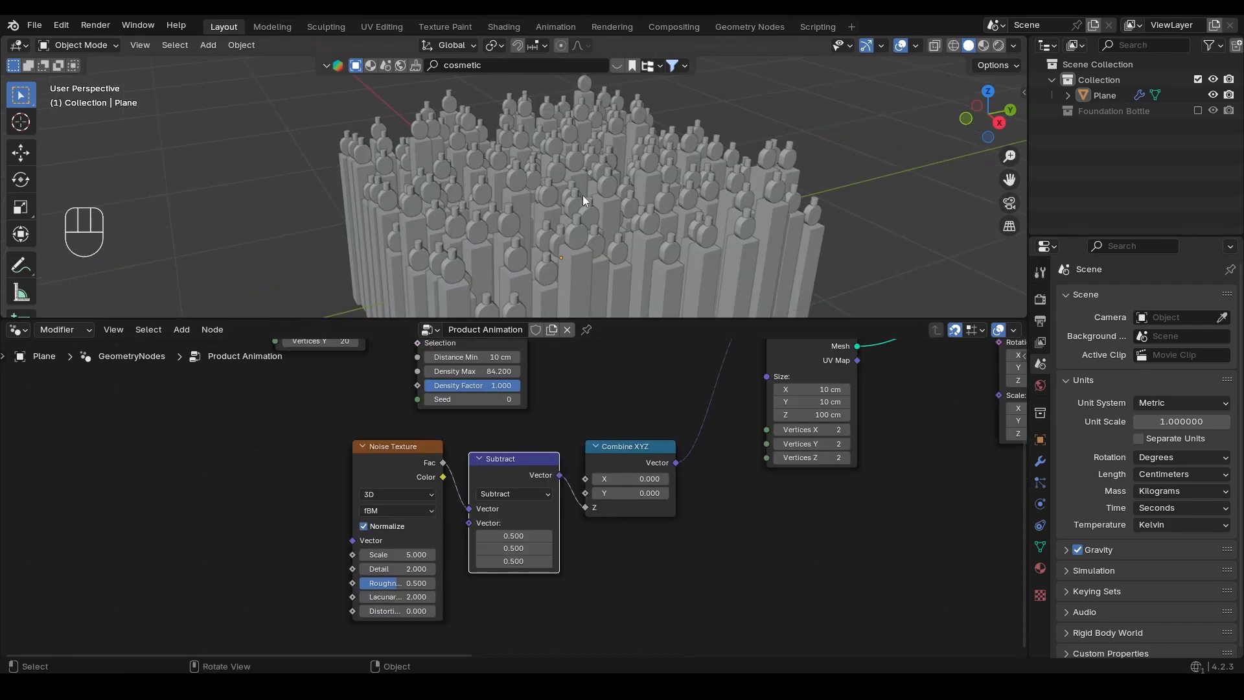
{"action": "scroll", "coordinate": [512, 512], "scroll_direction": "up", "scroll_amount": 3}
{"action": "left_click_drag", "start_coordinate": [501, 531], "coordinate": [599, 476], "text": "alt+shift"}
{"action": "left_click", "coordinate": [455, 436]}
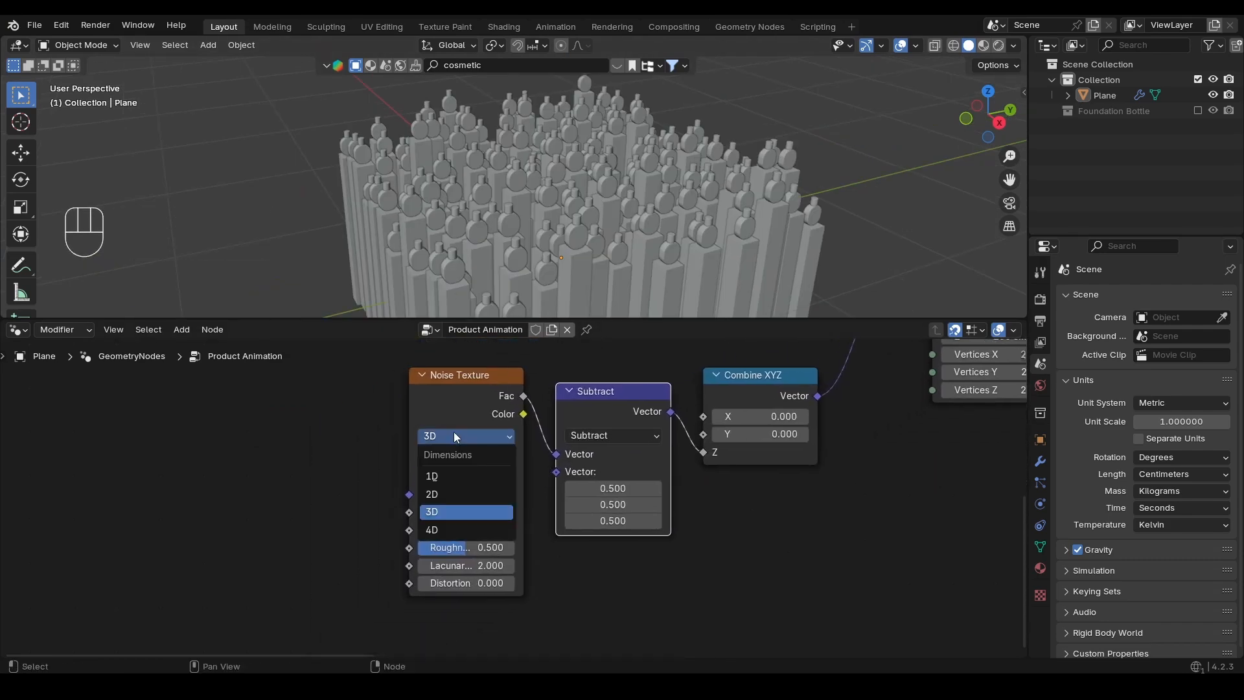
{"action": "left_click", "coordinate": [445, 529]}
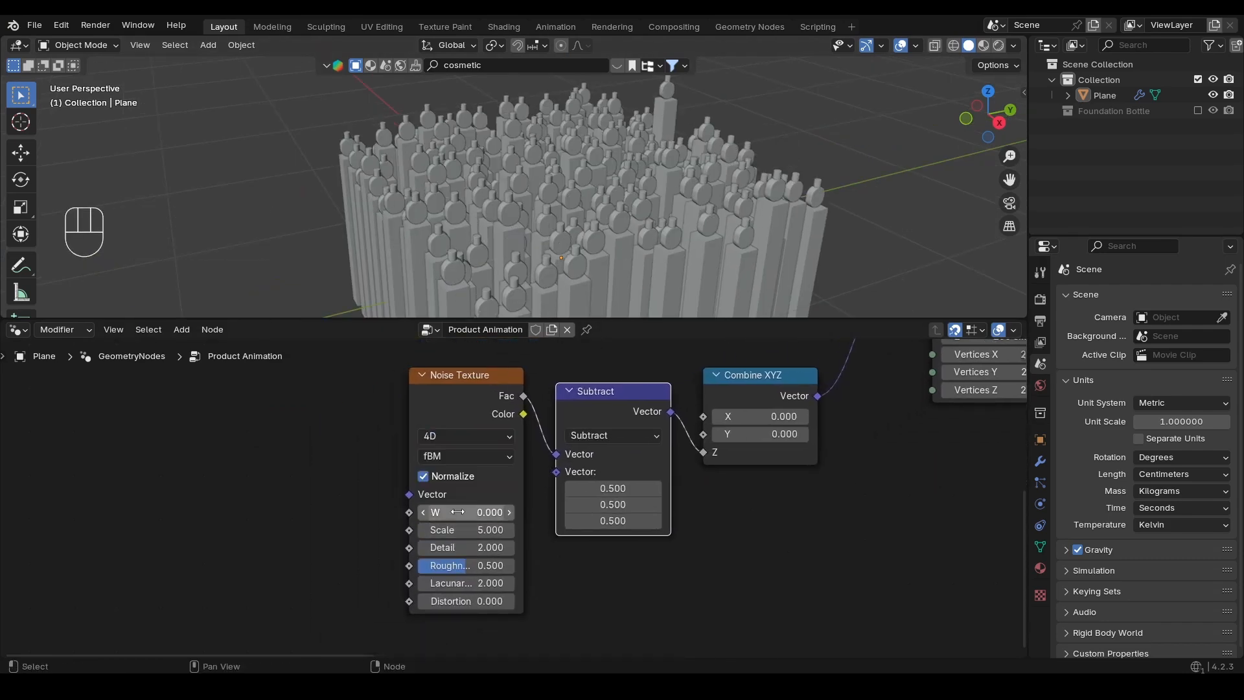
{"action": "mouse_move", "coordinate": [447, 512]}
{"action": "left_mouse_down"}
{"action": "mouse_move", "coordinate": [509, 512]}
{"action": "mouse_move", "coordinate": [454, 512]}
{"action": "mouse_move", "coordinate": [471, 512]}
{"action": "left_mouse_up"}
{"action": "key", "text": "ctrl+z"}
Add a Scene Time node, connect its Seconds output to the Noise Texture's W input, and play the animation
{"action": "scroll", "coordinate": [389, 508], "scroll_direction": "down", "scroll_amount": 3}
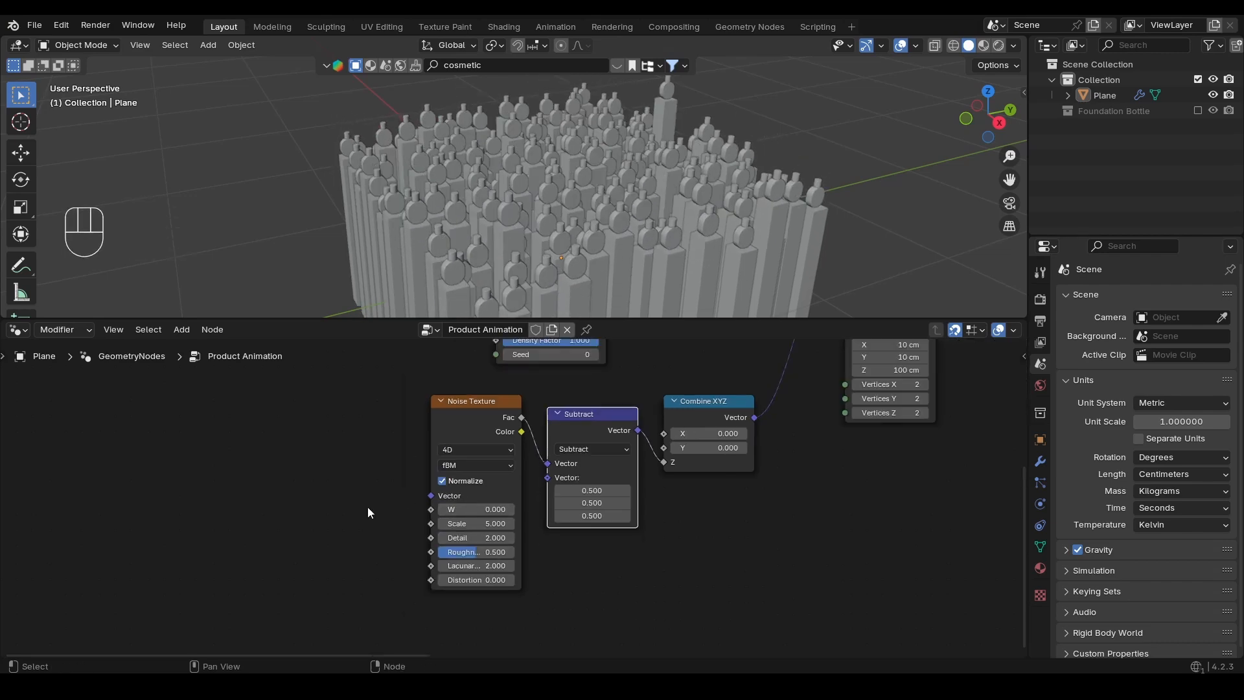
{"action": "middle_click_drag", "start_coordinate": [336, 510], "coordinate": [384, 511], "text": "alt+shift"}
{"action": "key", "text": "shift+a"}
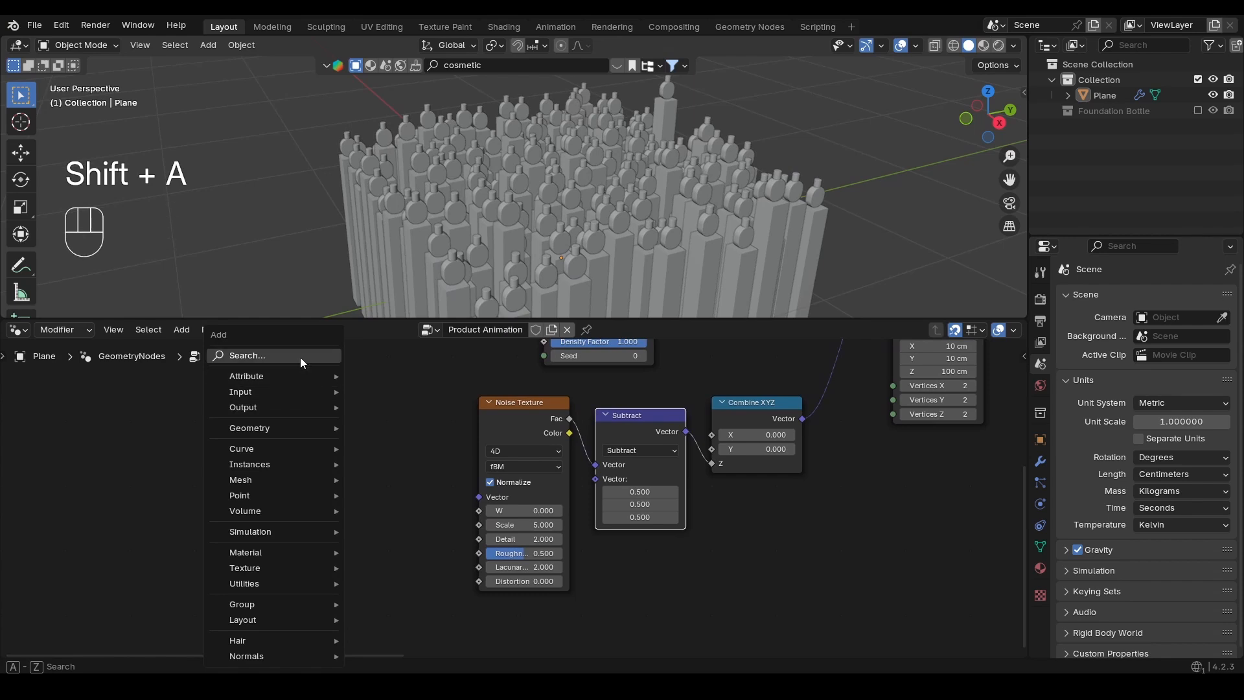
{"action": "type", "text": "sce"}
{"action": "left_click", "coordinate": [409, 390]}
{"action": "left_click", "coordinate": [233, 514]}
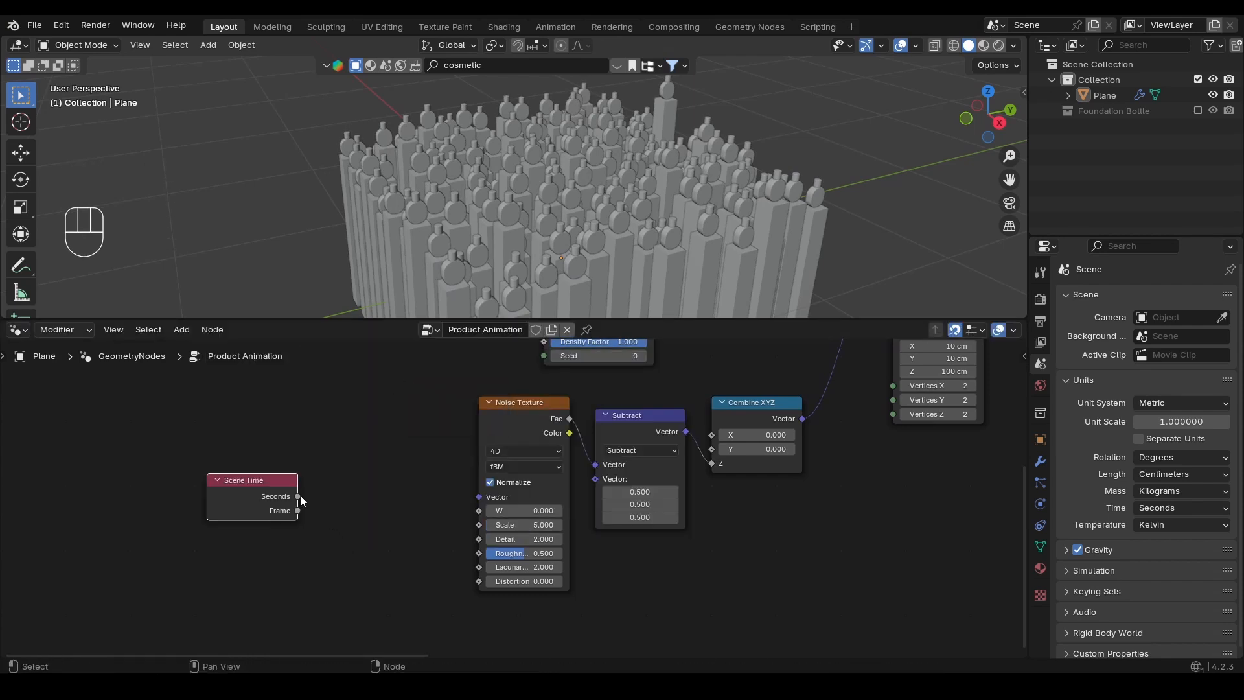
{"action": "left_click_drag", "start_coordinate": [300, 495], "coordinate": [408, 472]}
{"action": "left_click_drag", "start_coordinate": [465, 512], "coordinate": [479, 511]}
{"action": "left_click", "coordinate": [251, 498]}
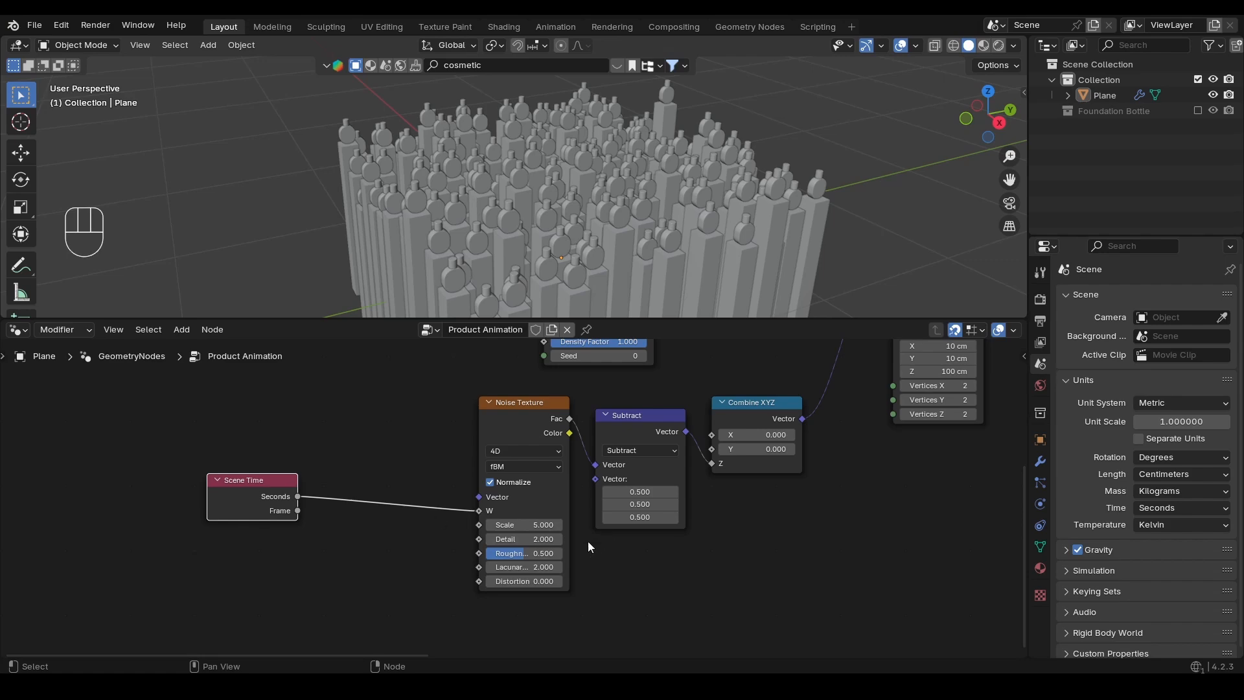
{"action": "key", "text": "space"}
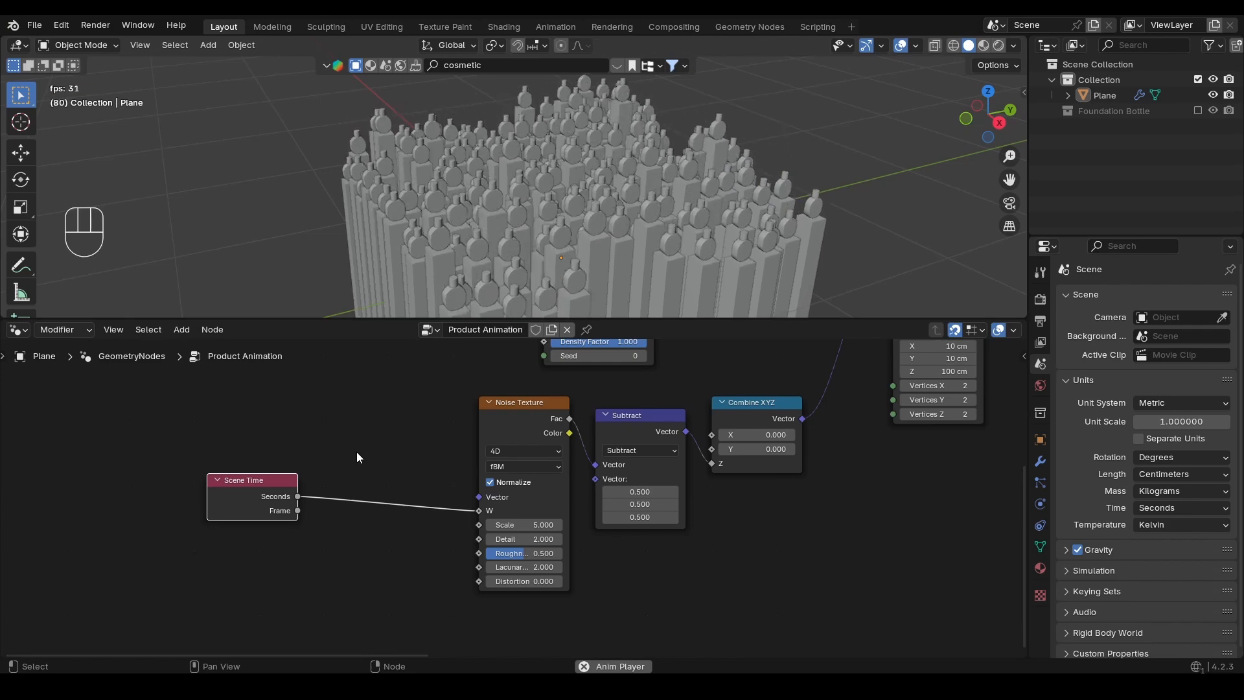
Insert a Math node between Scene Time and the Noise Texture's W input, and stop the playback
{"action": "key", "text": "shift+a"}
{"action": "type", "text": "mat"}
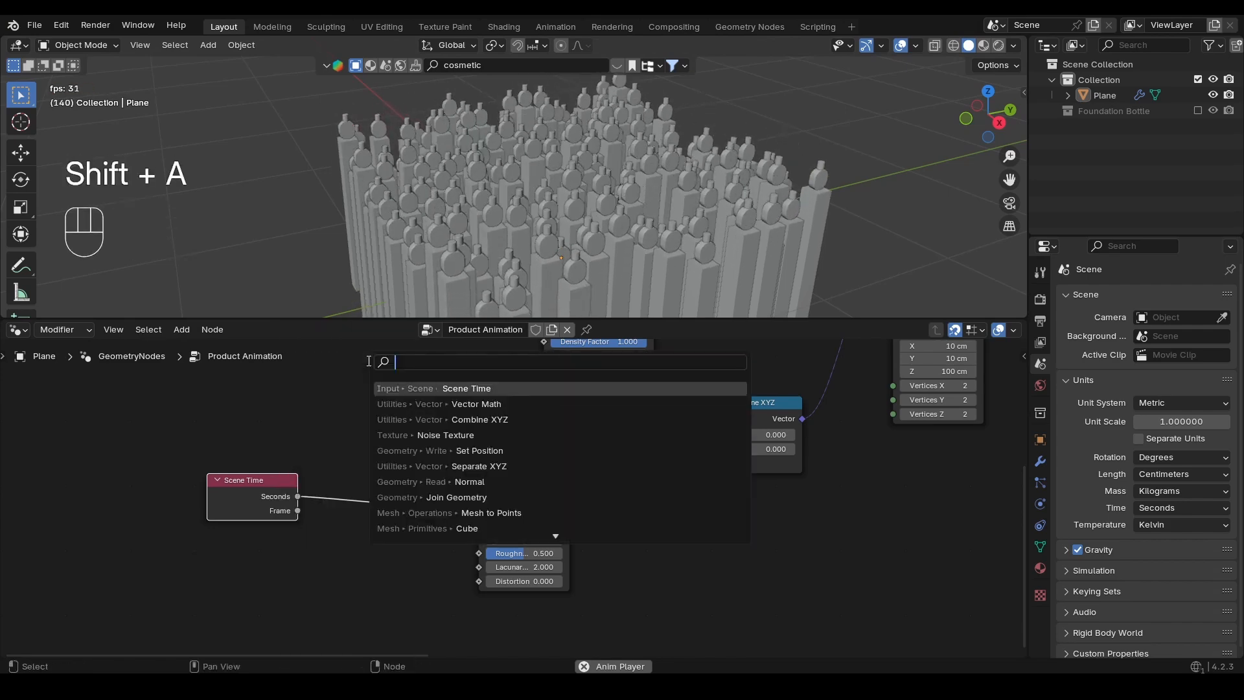
{"action": "key", "text": "Down"}
{"action": "key", "text": "Return"}
{"action": "left_click", "coordinate": [394, 519]}
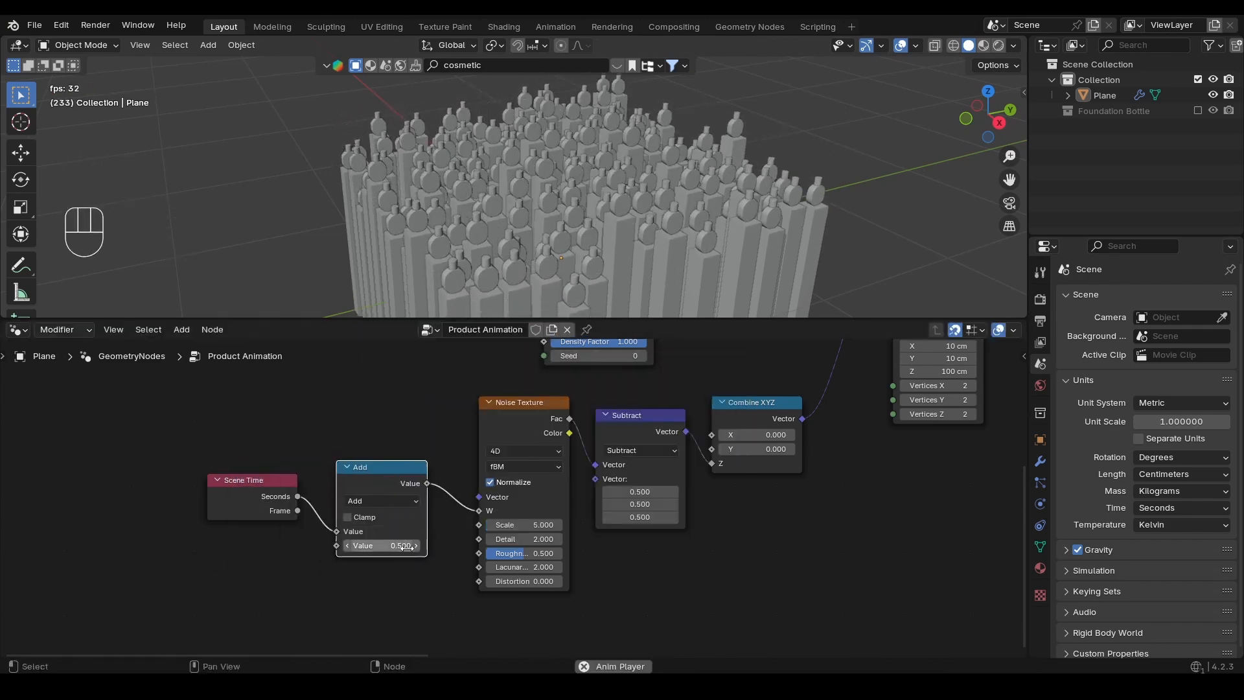
{"action": "key", "text": "space"}
Set the Math node to Divide with a divisor of 10
{"action": "left_click", "coordinate": [363, 499]}
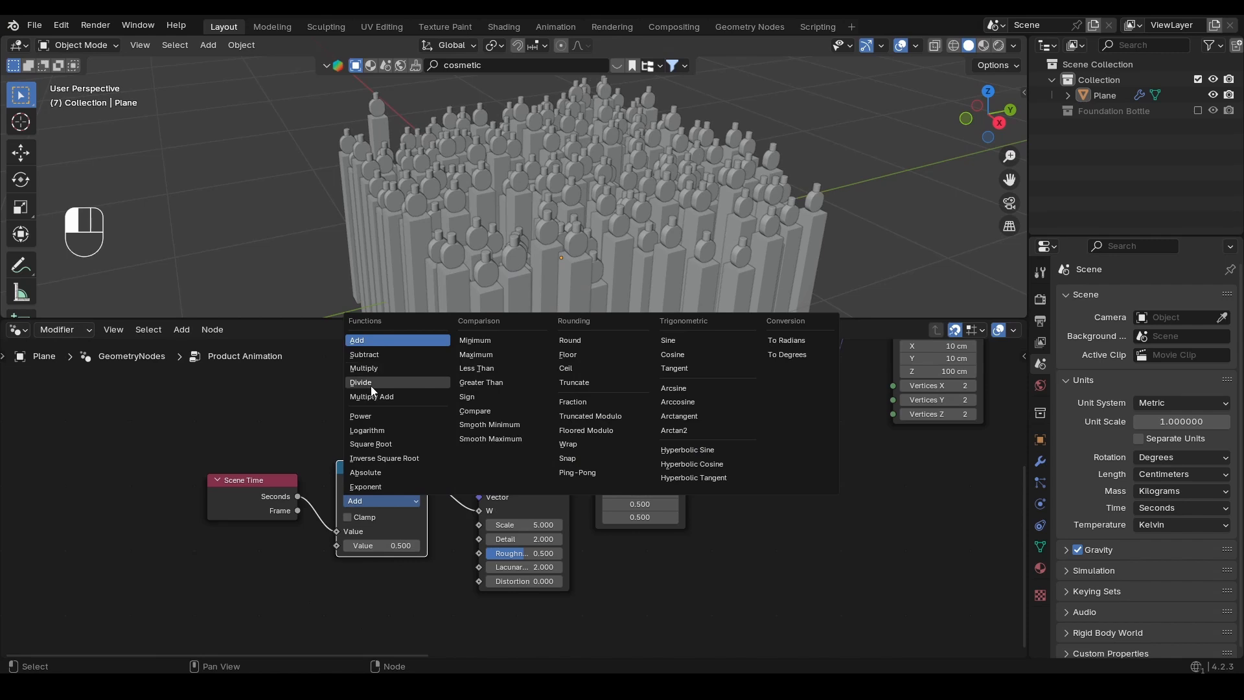
{"action": "left_click", "coordinate": [375, 380]}
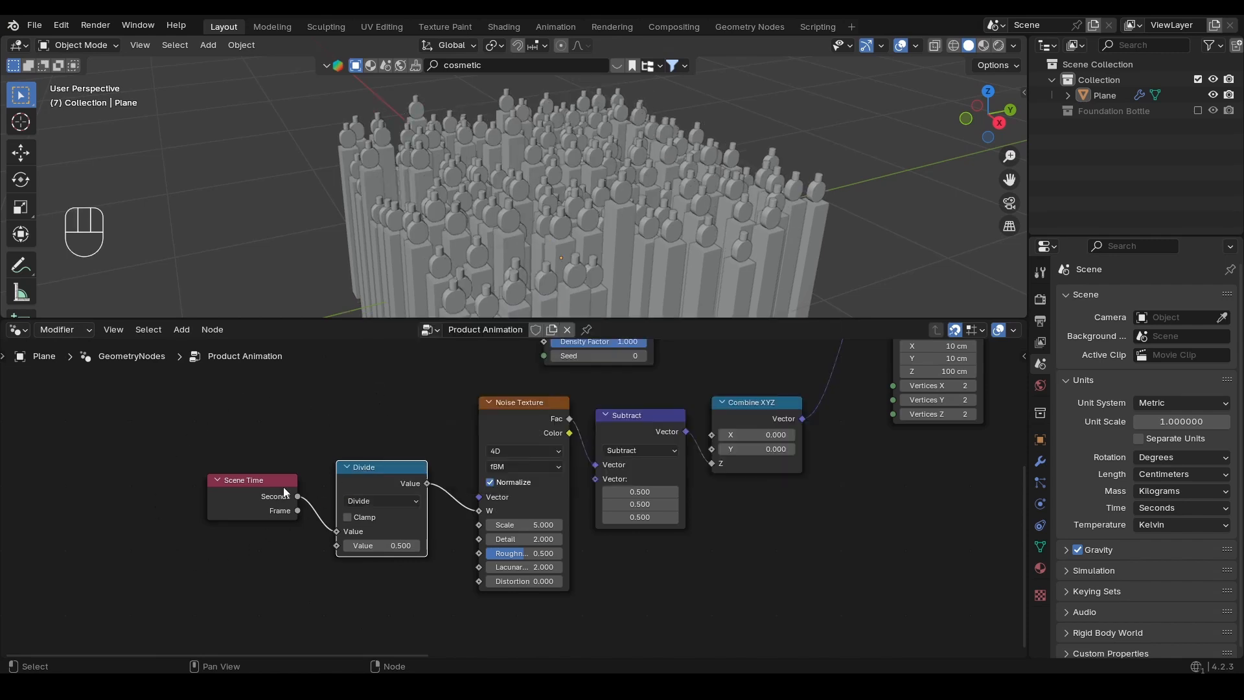
{"action": "left_click", "coordinate": [374, 547]}
{"action": "type", "text": "10"}
{"action": "key", "text": "Return"}
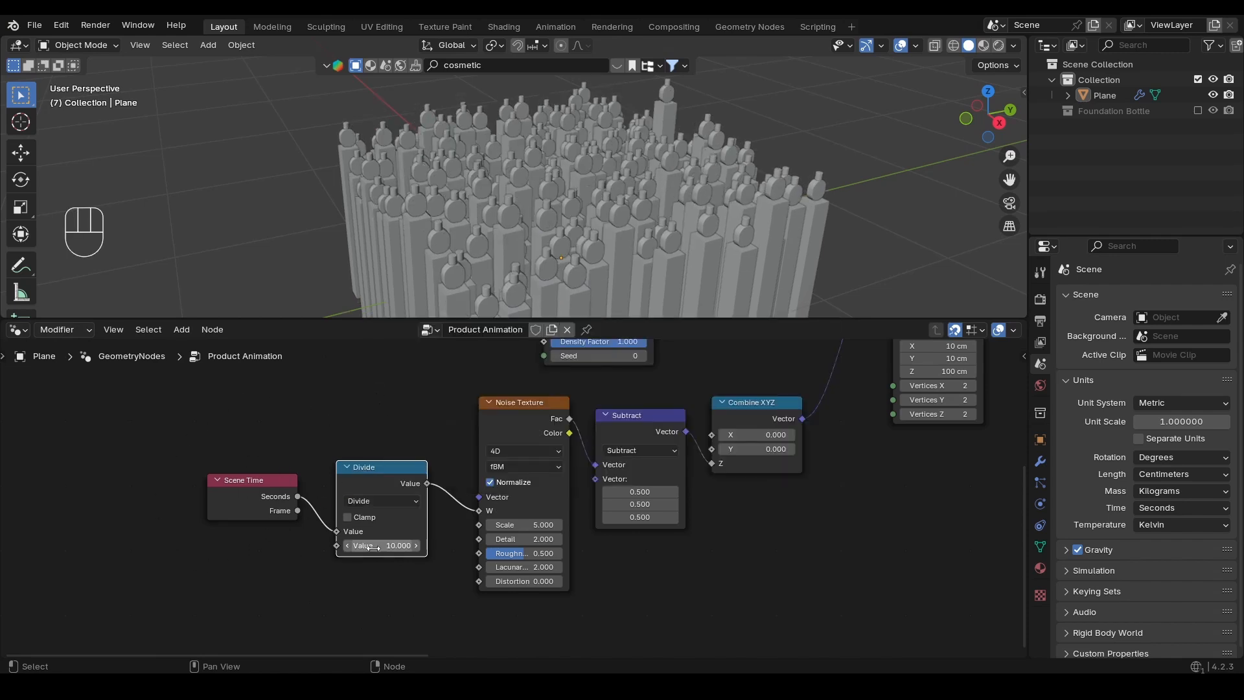
Play the animation and set the Divide node's divisor to 20 to slow the pillar movement
{"action": "key", "text": "space"}
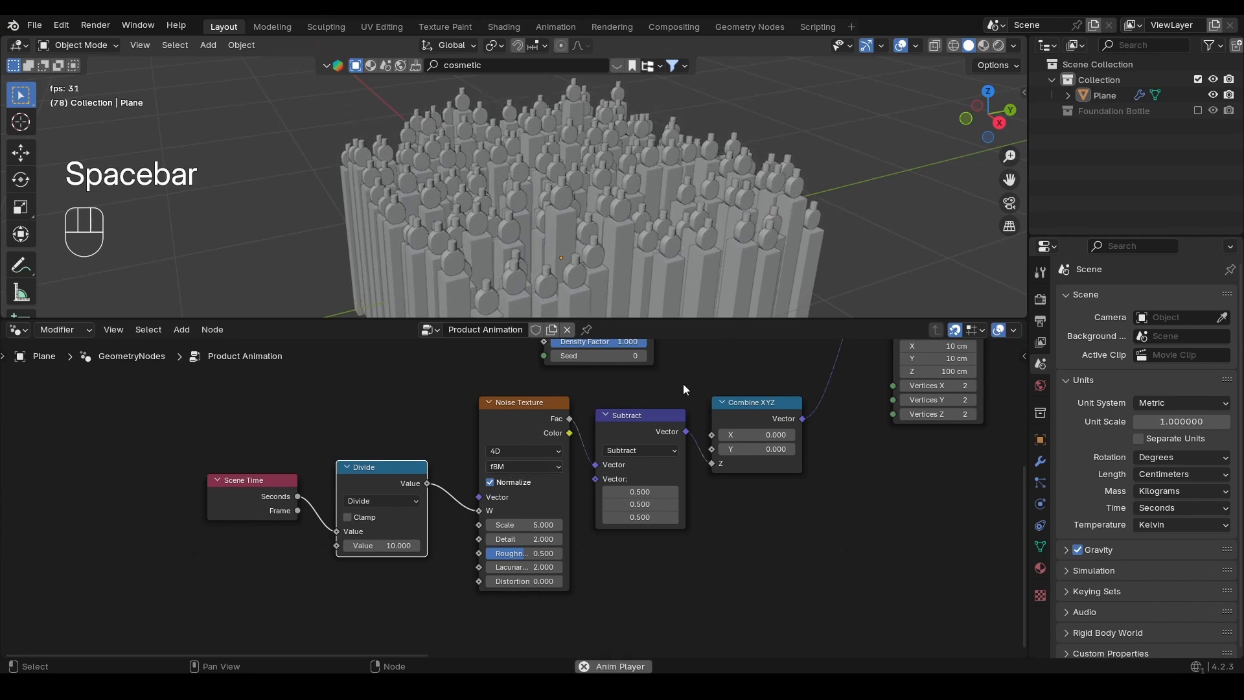
{"action": "left_click", "coordinate": [389, 546]}
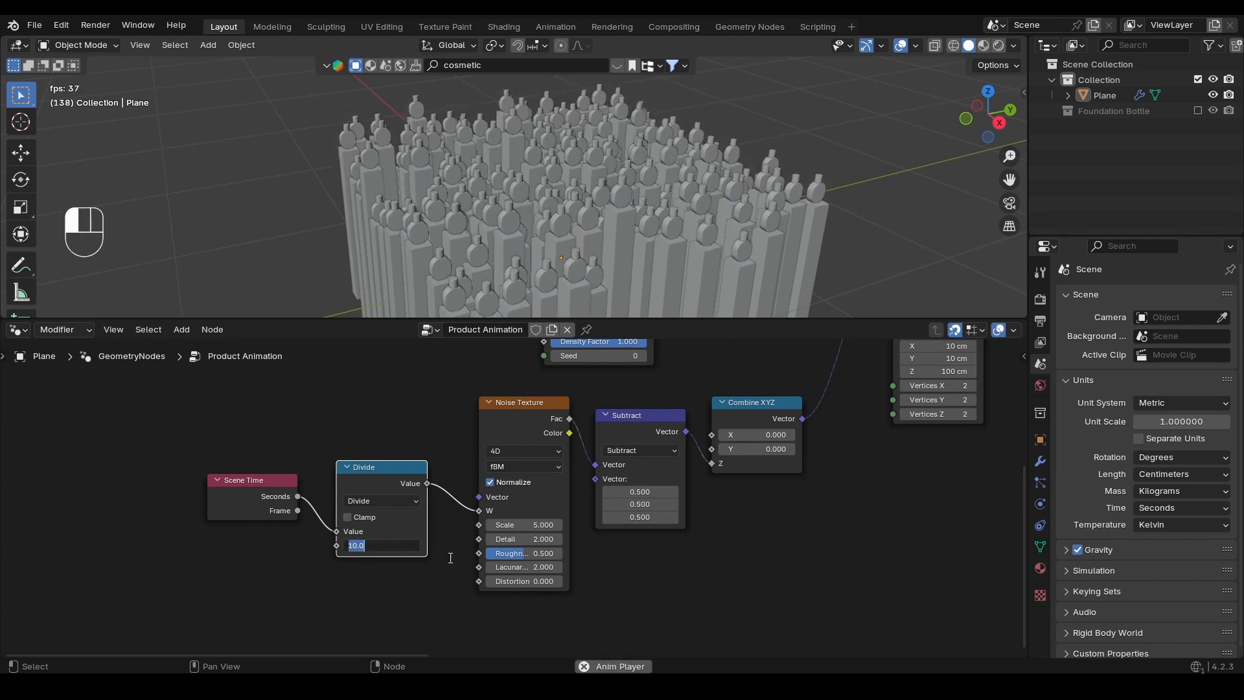
{"action": "type", "text": "20"}
{"action": "key", "text": "Return"}
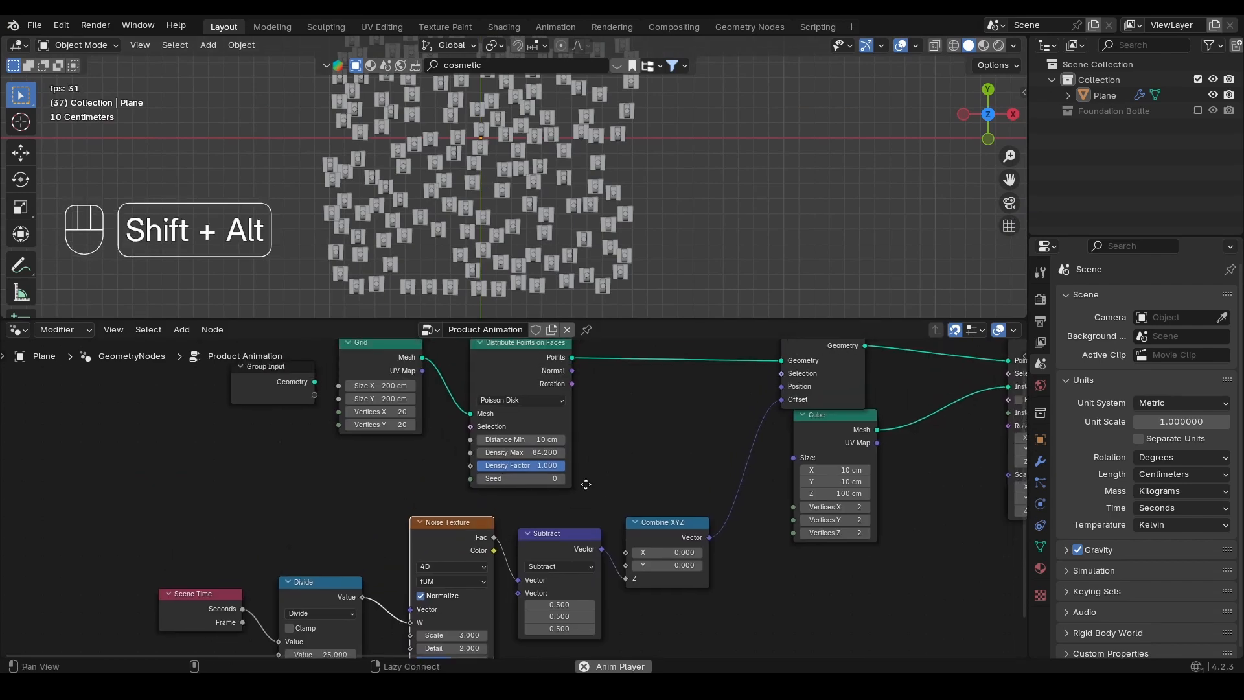
Set Density Max on the Distribute Points on Faces node to 400
{"action": "middle_click_drag", "start_coordinate": [597, 404], "coordinate": [583, 479]}
{"action": "left_click_drag", "start_coordinate": [516, 492], "coordinate": [526, 492]}
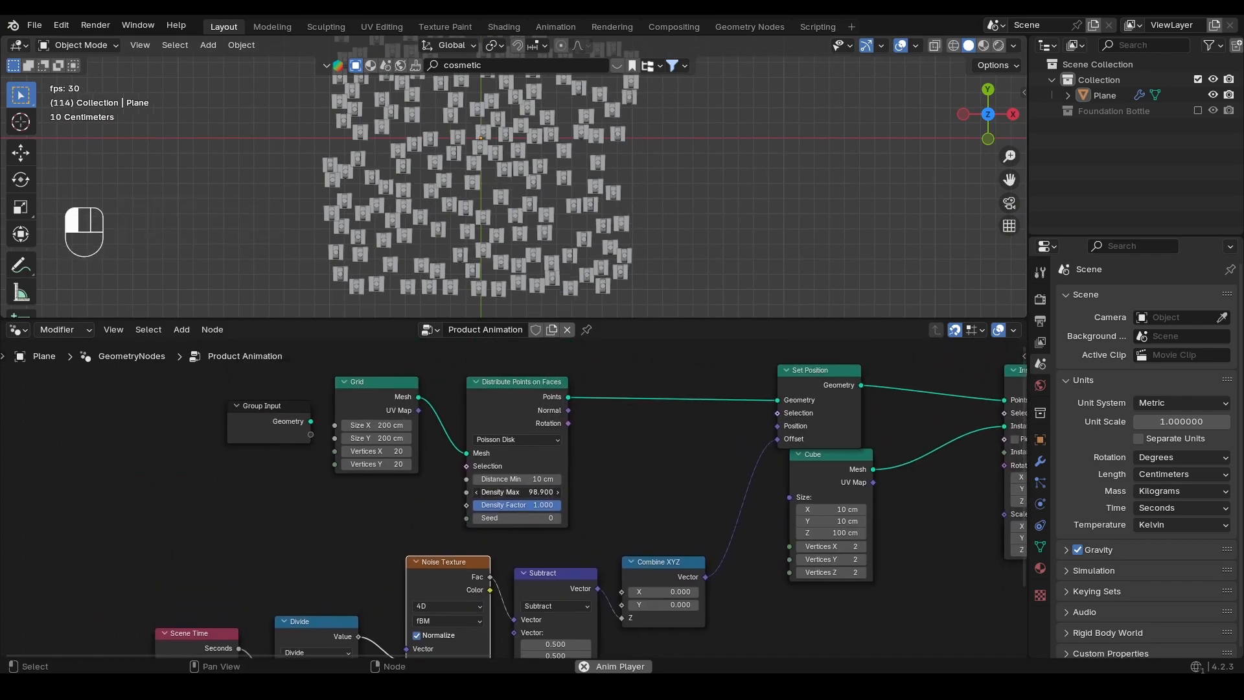
{"action": "double_click", "coordinate": [517, 492]}
{"action": "type", "text": "400"}
{"action": "key", "text": "Return"}
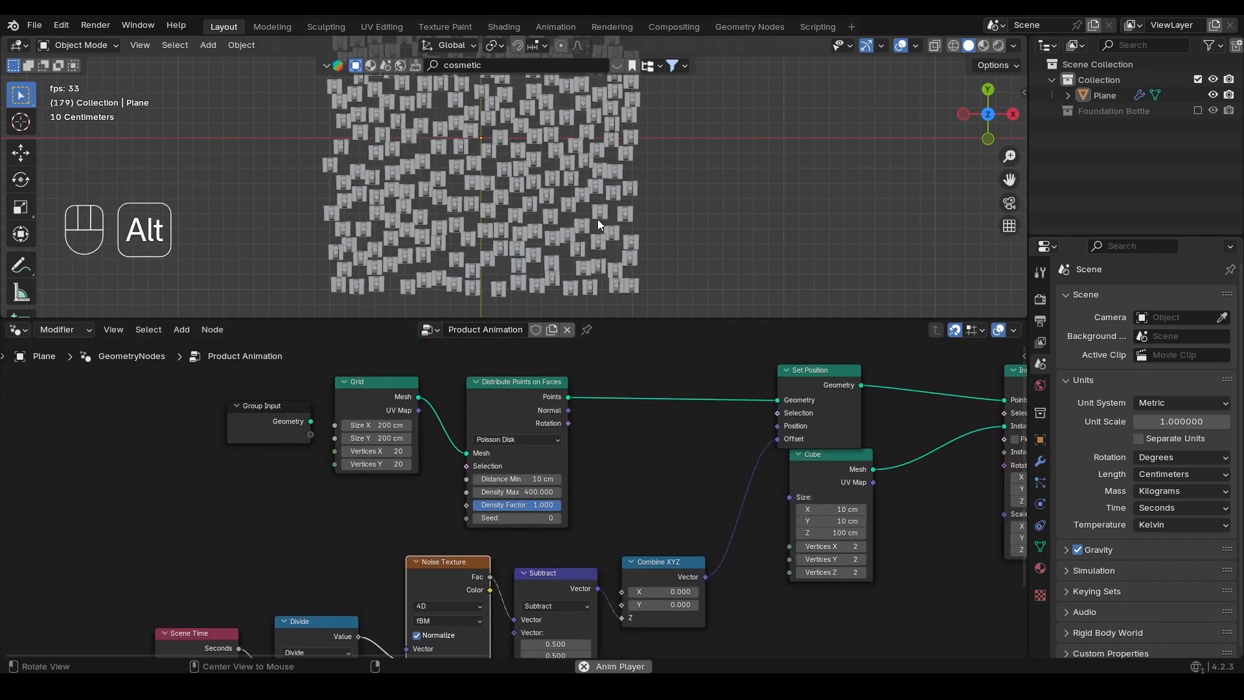
Stop the playback and switch the viewport to rendered shading
{"action": "left_click_drag", "start_coordinate": [588, 211], "coordinate": [453, 64], "text": "alt"}
{"action": "left_click", "coordinate": [999, 47]}
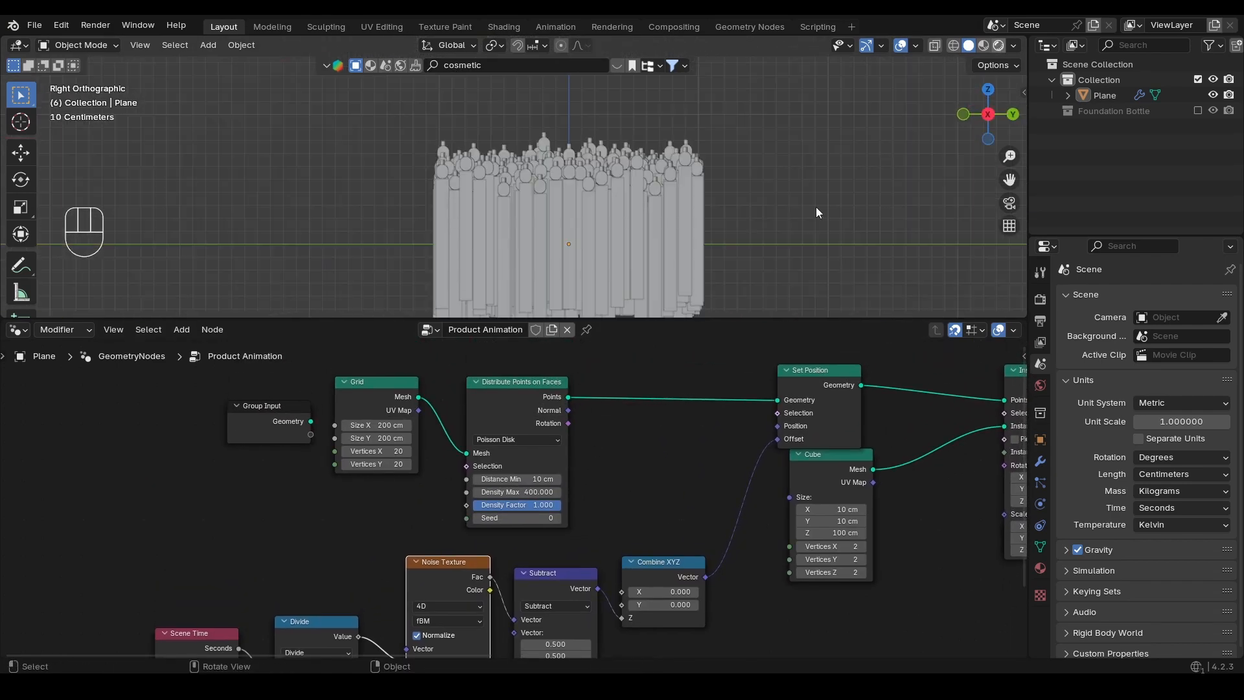
{"action": "left_click_drag", "start_coordinate": [650, 224], "coordinate": [655, 241], "text": "alt"}
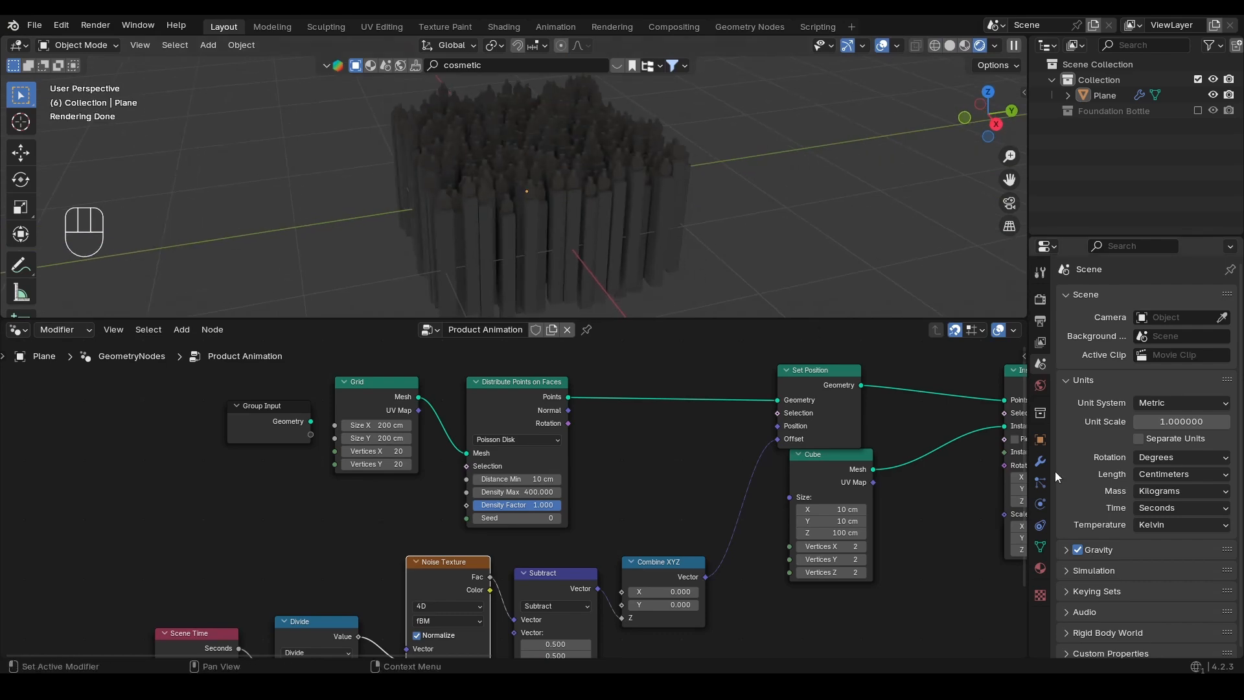
Use an Environment Texture as the World background color and load the brown_photost... HDRI image into it
{"action": "left_click", "coordinate": [1040, 385]}
{"action": "left_click", "coordinate": [1134, 391]}
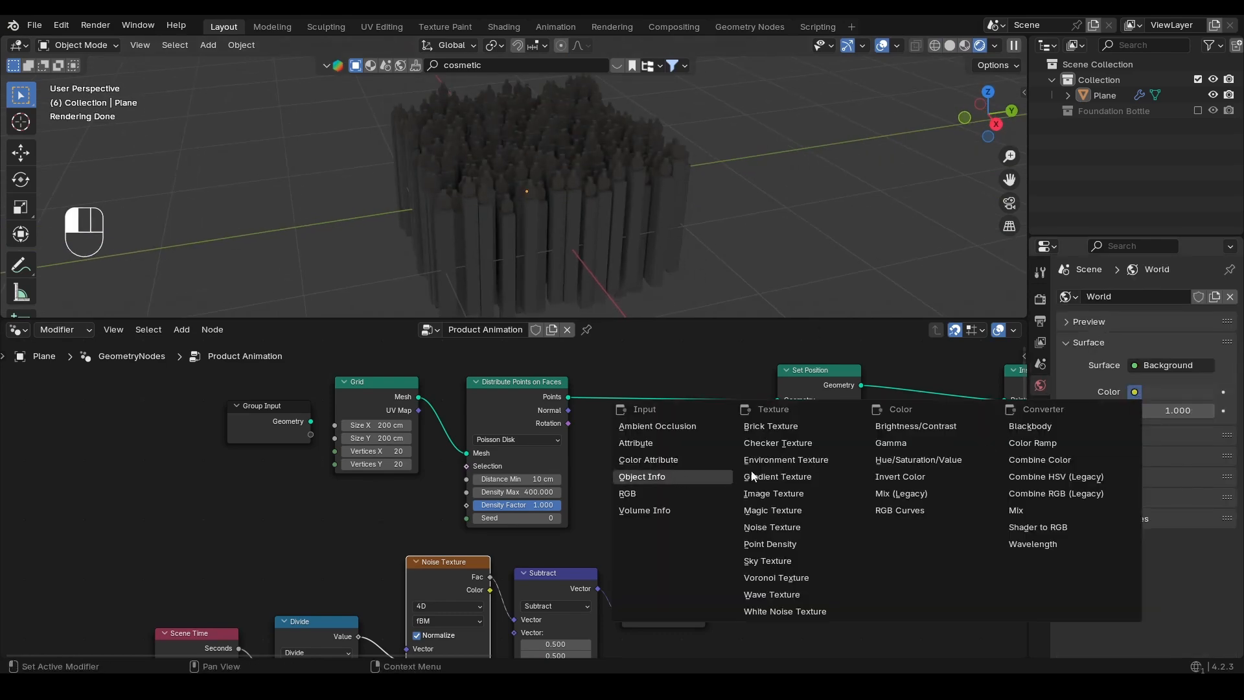
{"action": "left_click", "coordinate": [786, 459]}
{"action": "left_click", "coordinate": [1195, 411]}
{"action": "double_click", "coordinate": [845, 290]}
{"action": "left_click_drag", "start_coordinate": [844, 290], "coordinate": [745, 178], "text": "alt"}
{"action": "left_click", "coordinate": [998, 116]}
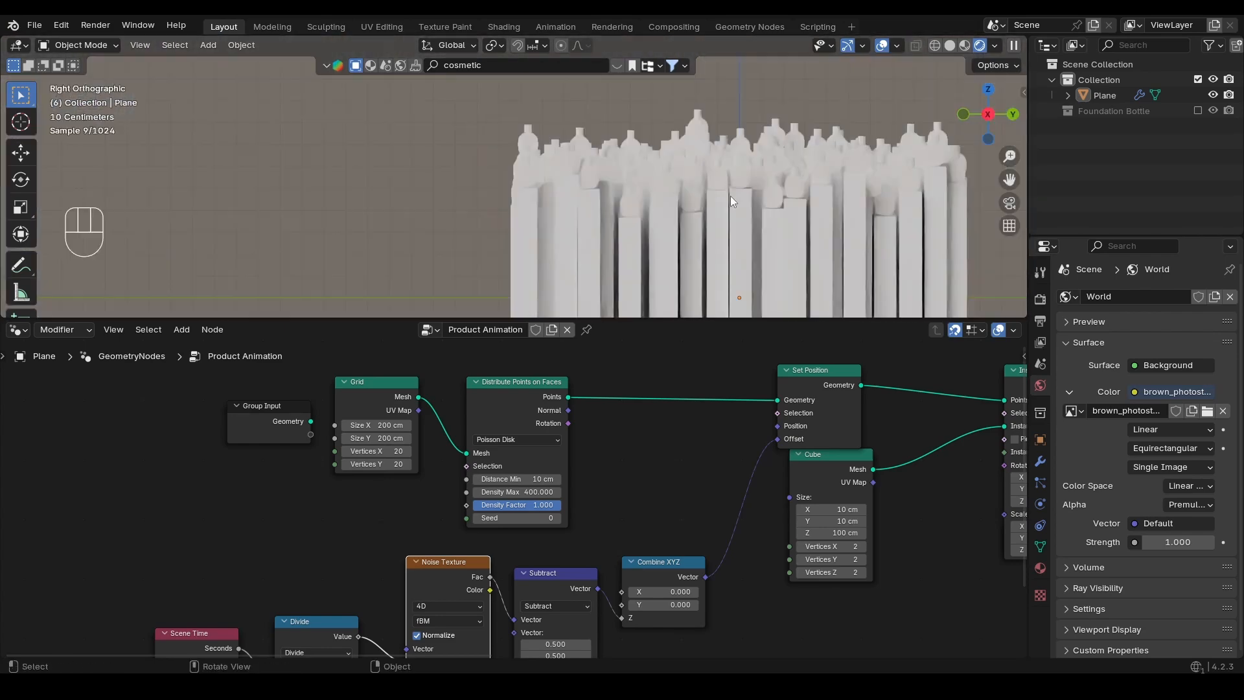
Move the Cube node clear of Set Position so it sits just before the first Instance on Points node
{"action": "scroll", "coordinate": [545, 200], "scroll_direction": "down", "scroll_amount": 4}
{"action": "left_click_drag", "start_coordinate": [722, 531], "coordinate": [302, 566], "text": "alt+shift"}
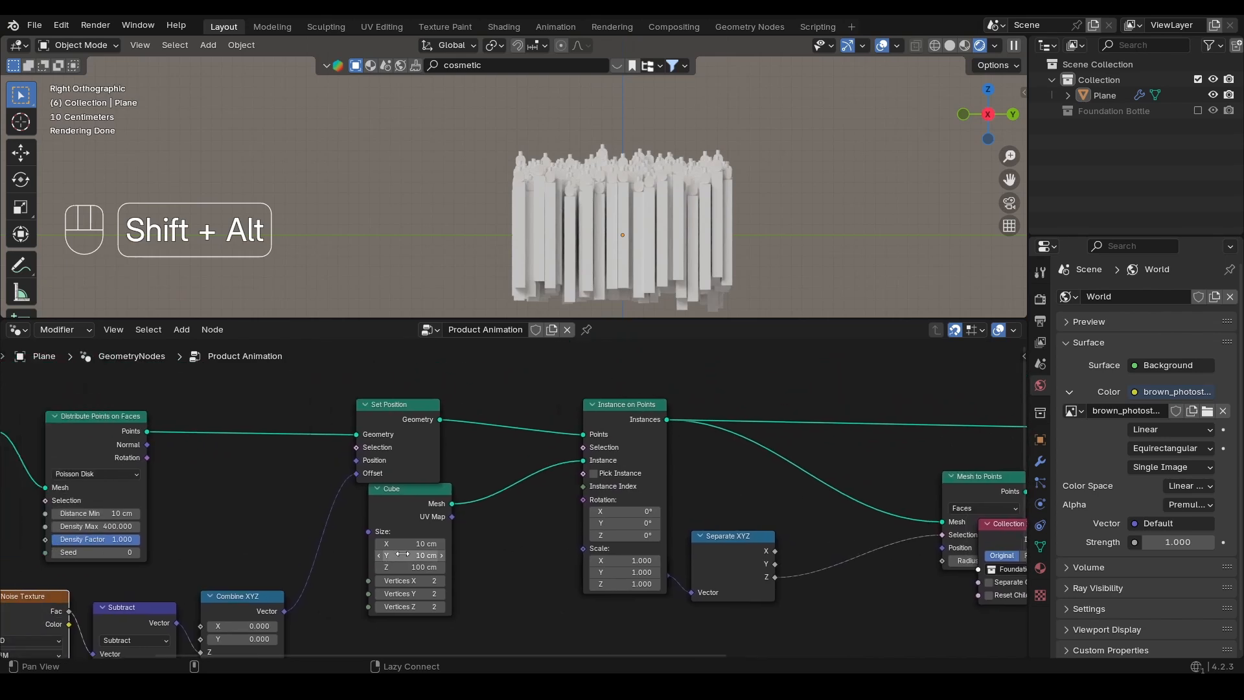
{"action": "left_click_drag", "start_coordinate": [432, 505], "coordinate": [539, 480]}
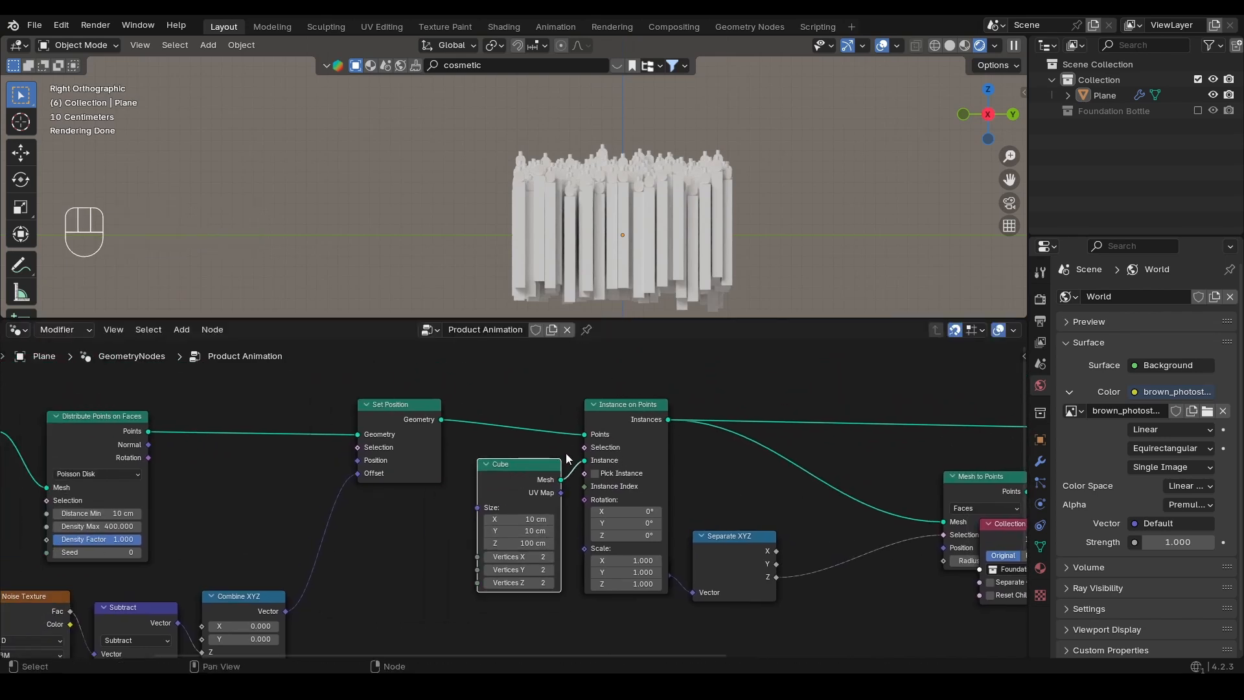
Set the Z rotation of the pillars' Instance on Points node to 180° and inspect the bottles' front labels
{"action": "scroll", "coordinate": [636, 150], "scroll_direction": "up", "scroll_amount": 5}
{"action": "left_click_drag", "start_coordinate": [621, 534], "coordinate": [579, 484], "text": "alt+shift"}
{"action": "left_click", "coordinate": [575, 488]}
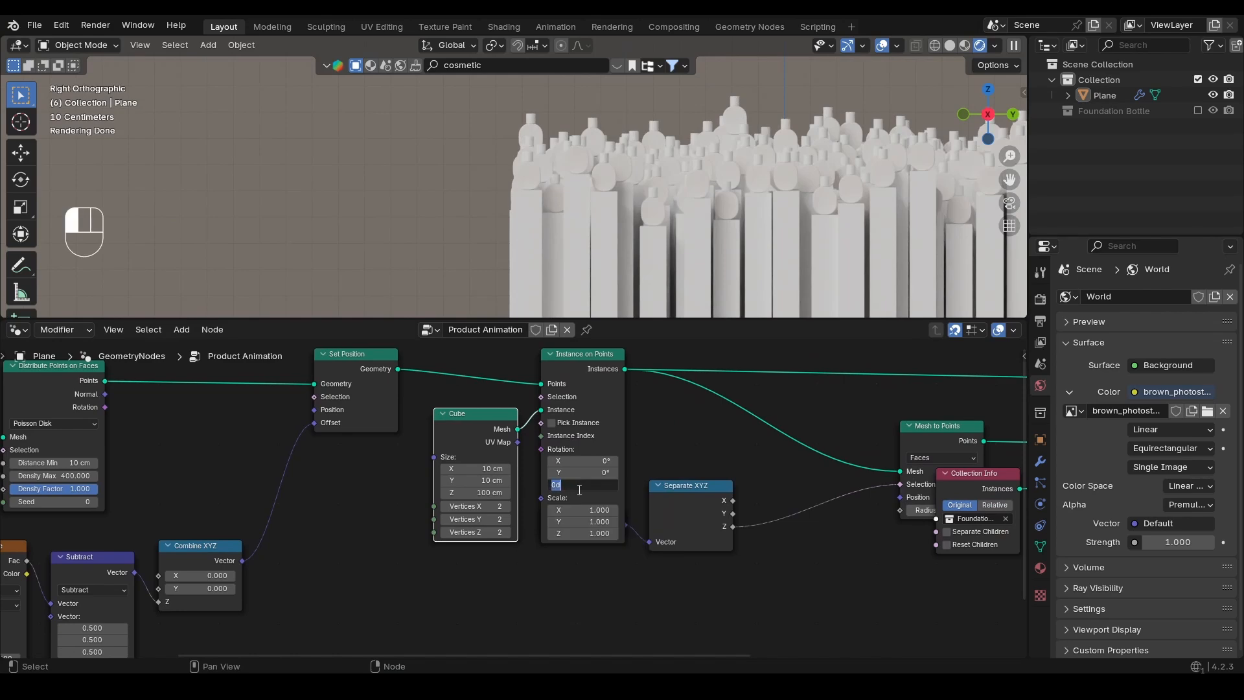
{"action": "type", "text": "180"}
{"action": "key", "text": "Return"}
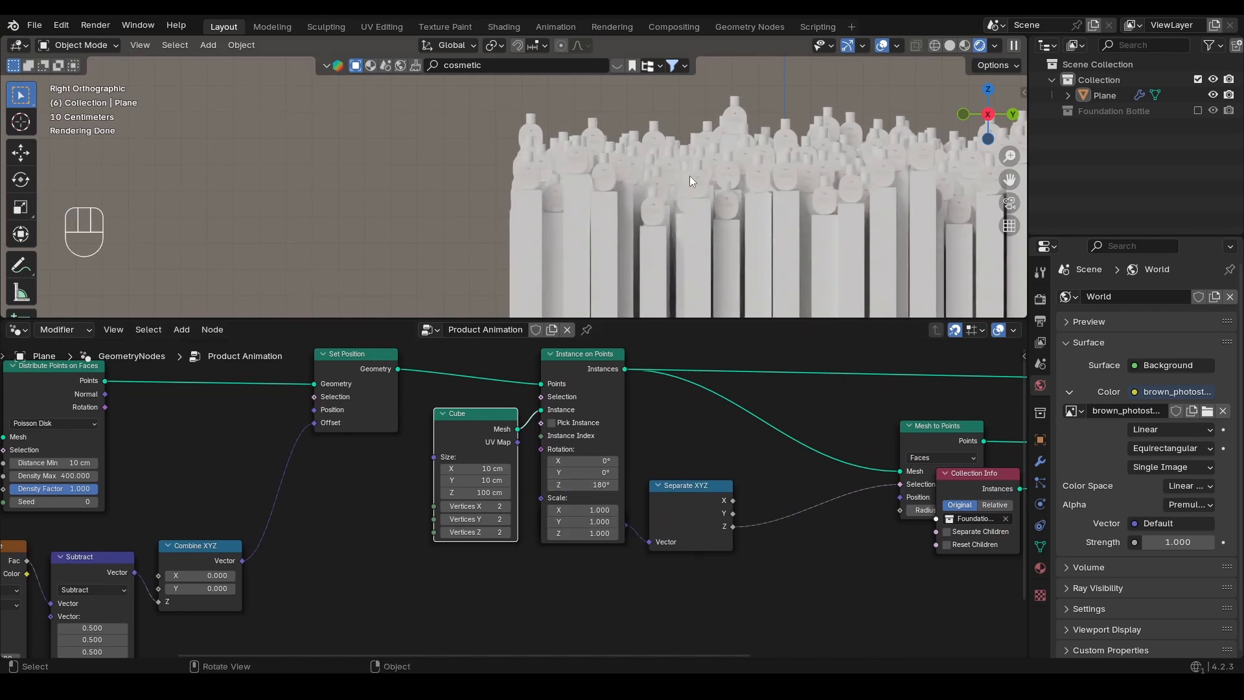
{"action": "middle_click_drag", "start_coordinate": [690, 176], "coordinate": [617, 141]}
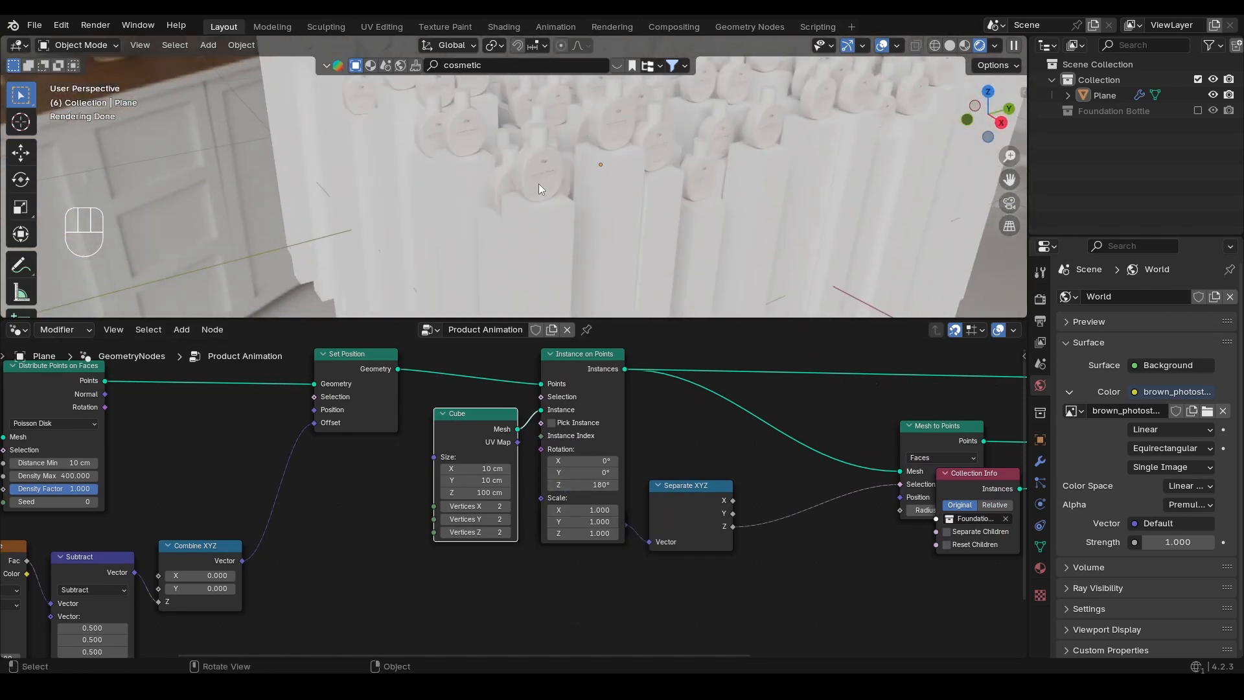
{"action": "scroll", "coordinate": [539, 184], "scroll_direction": "up", "scroll_amount": 2}
{"action": "middle_click_drag", "start_coordinate": [562, 172], "coordinate": [575, 260]}
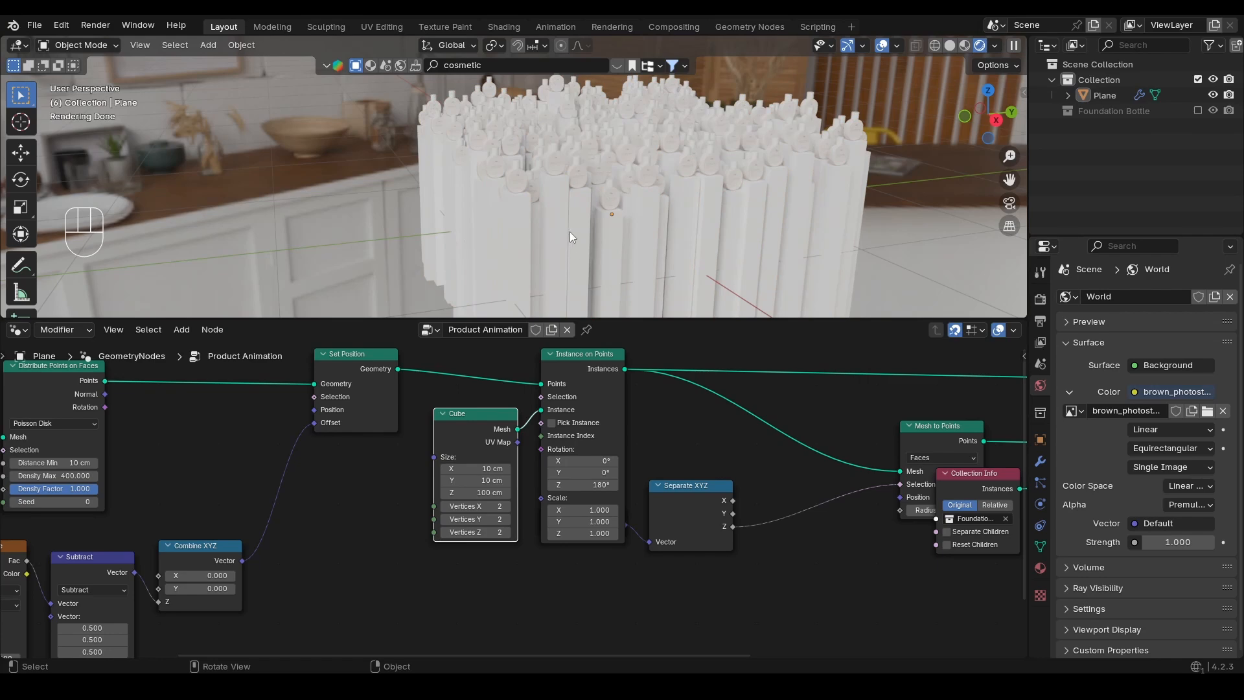
Create a new material on the Plane object and name it Cube
{"action": "left_click", "coordinate": [554, 226]}
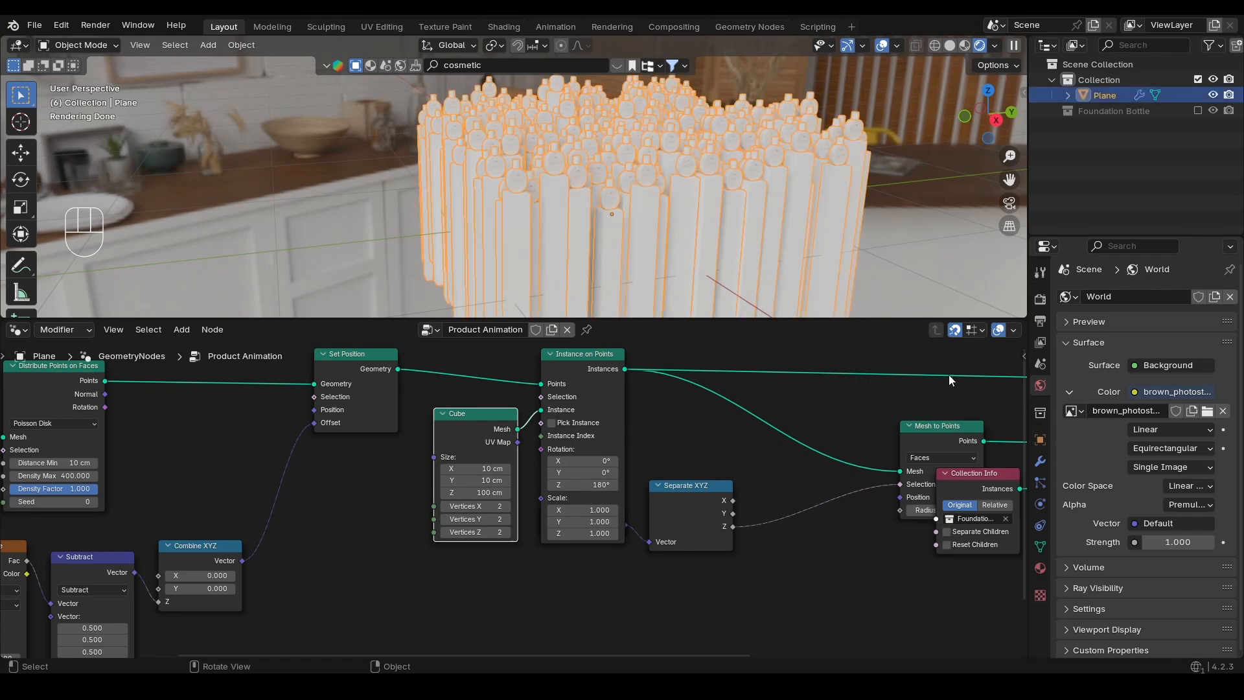
{"action": "left_click", "coordinate": [1040, 569]}
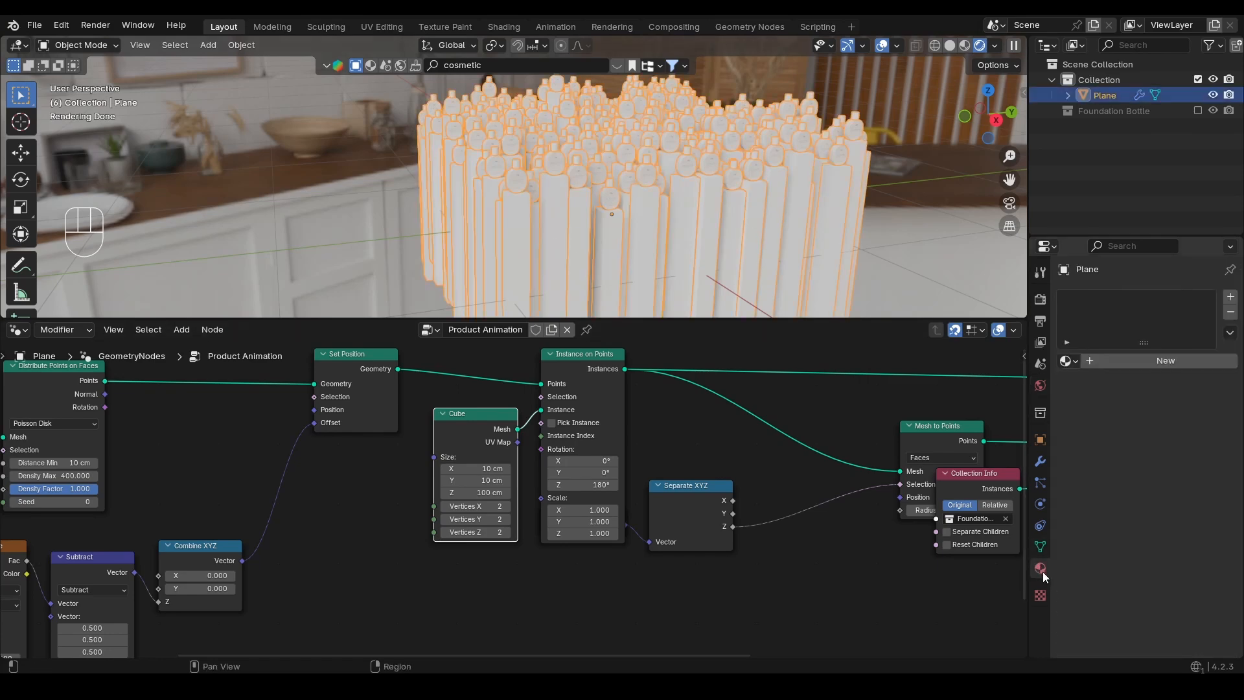
{"action": "left_click", "coordinate": [1168, 363]}
{"action": "left_click", "coordinate": [1145, 363]}
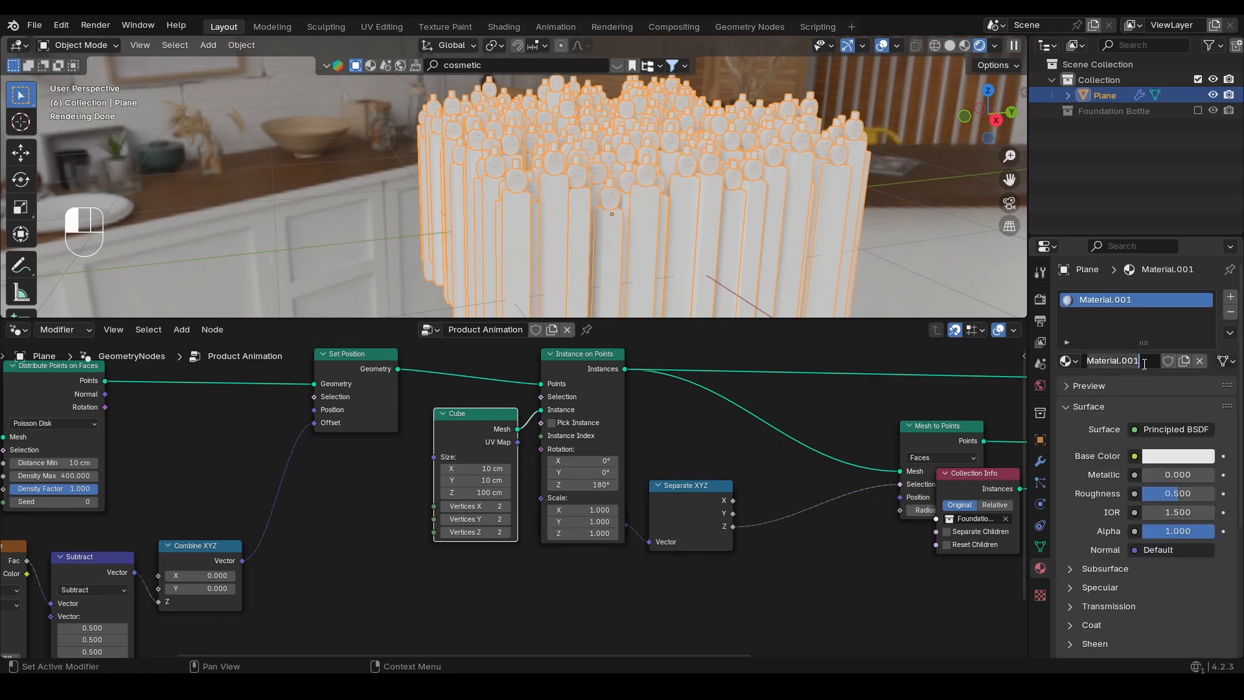
{"action": "key", "text": "shift+Home"}
{"action": "type", "text": "Cube"}
{"action": "key", "text": "Return"}
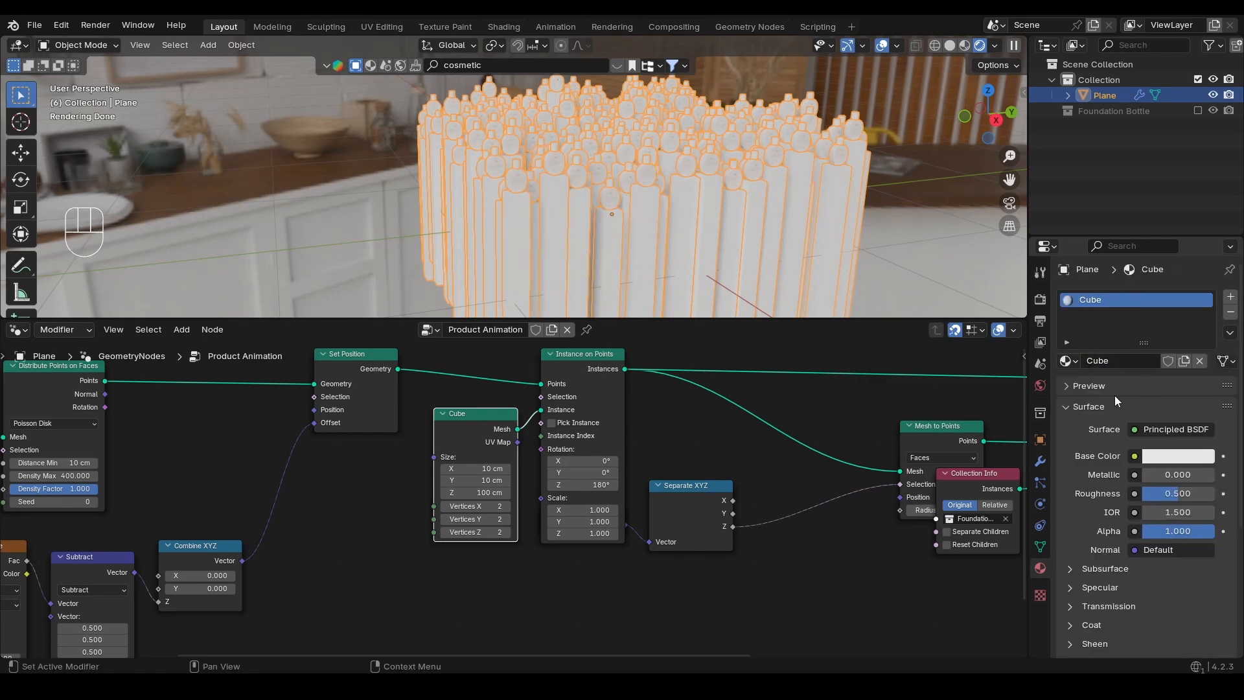
Add a Set Material node below the Cube node in the node tree
{"action": "scroll", "coordinate": [603, 534], "scroll_direction": "down", "scroll_amount": 2}
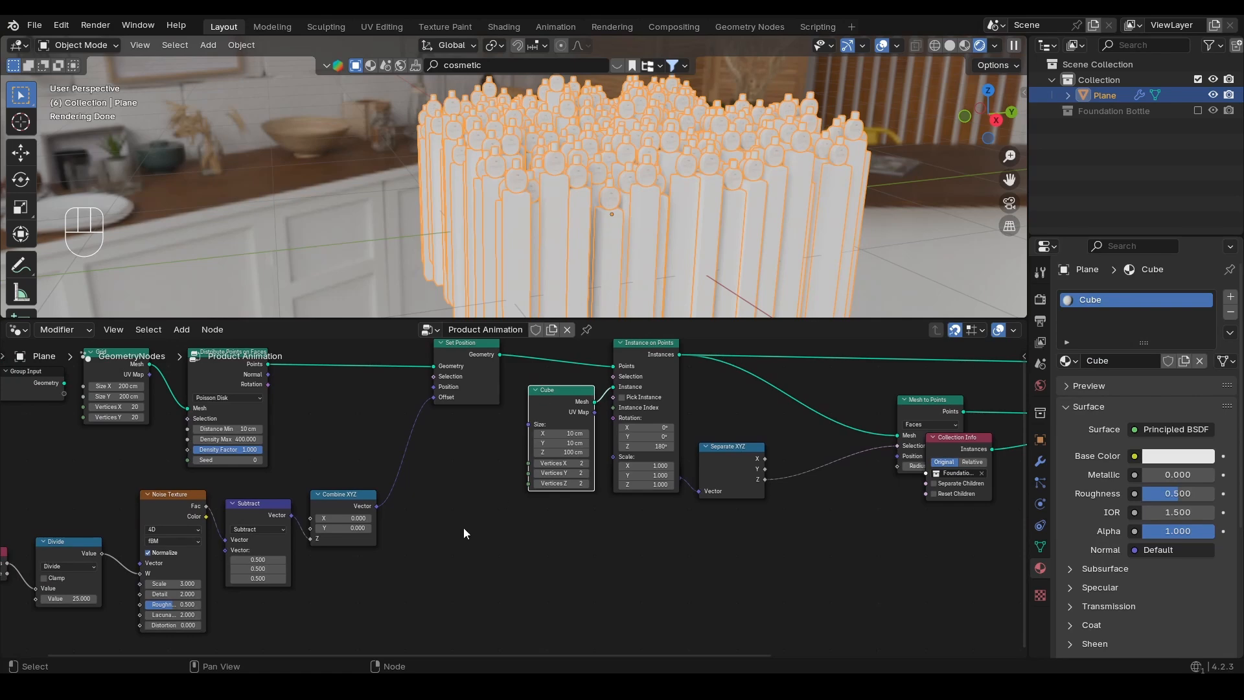
{"action": "left_click", "coordinate": [464, 527], "text": "shift"}
{"action": "key", "text": "shift+a"}
{"action": "type", "text": "se"}
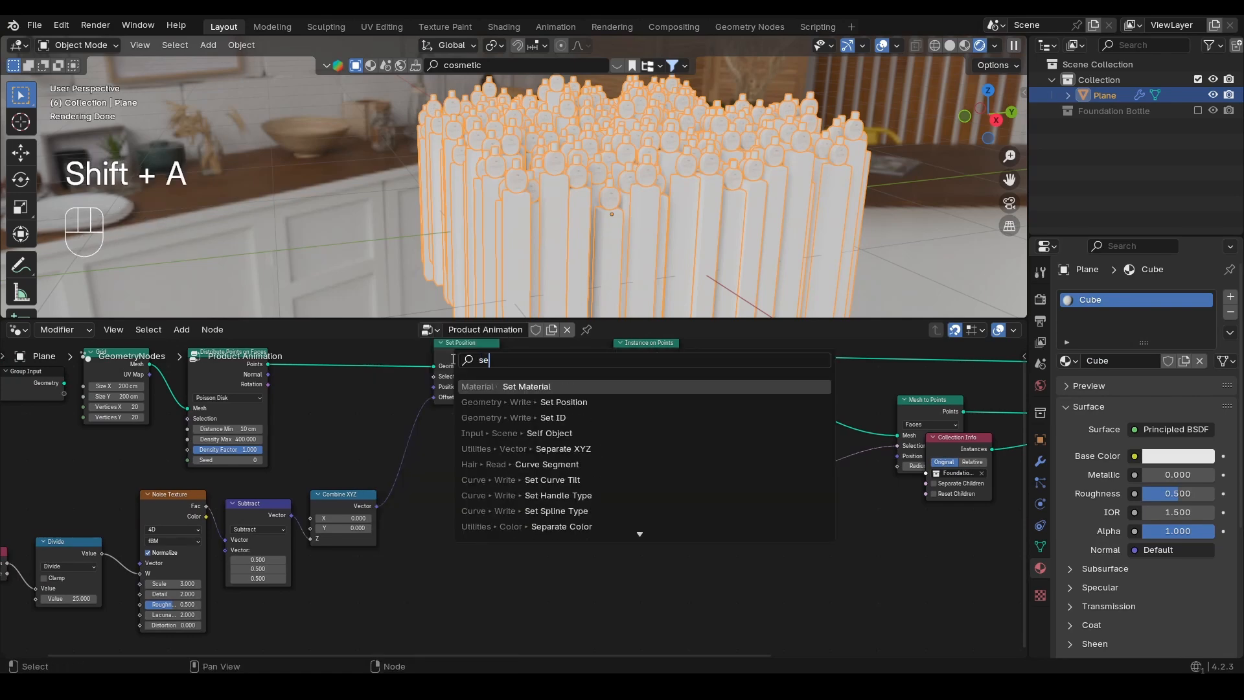
{"action": "type", "text": "t mat"}
{"action": "key", "text": "Return"}
{"action": "left_click", "coordinate": [550, 517]}
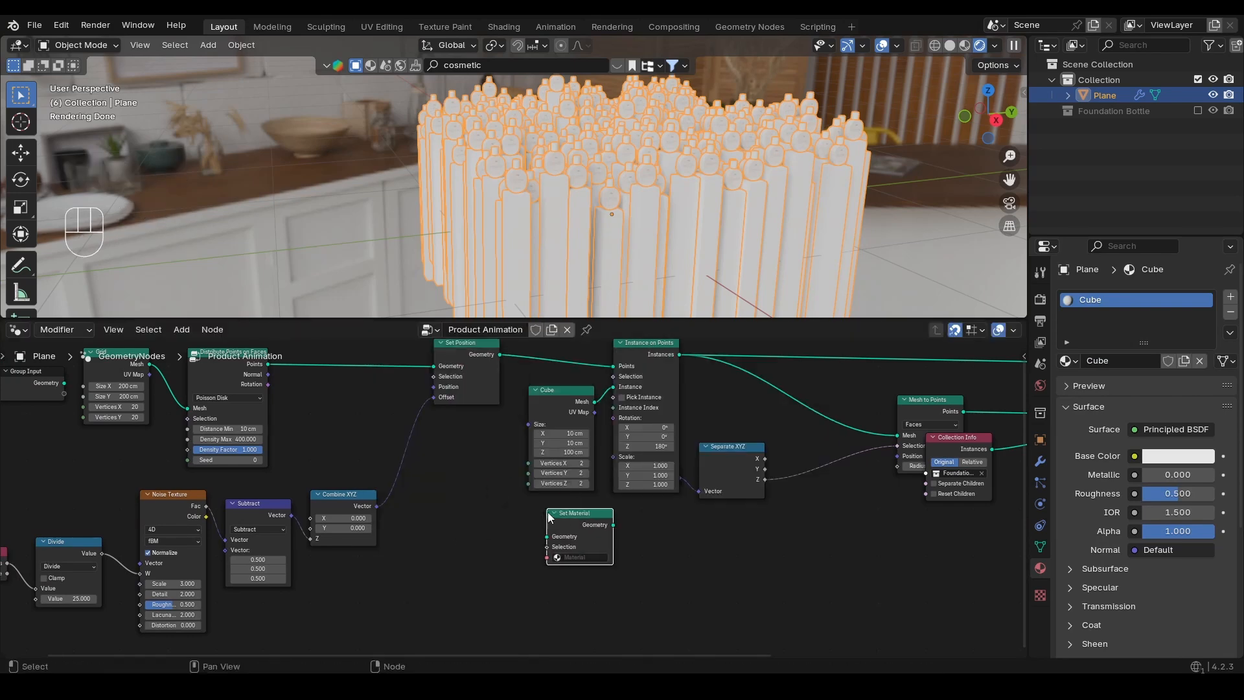
Set the Cube material's base color to blue and choose that material in the Set Material node
{"action": "left_click", "coordinate": [1176, 463]}
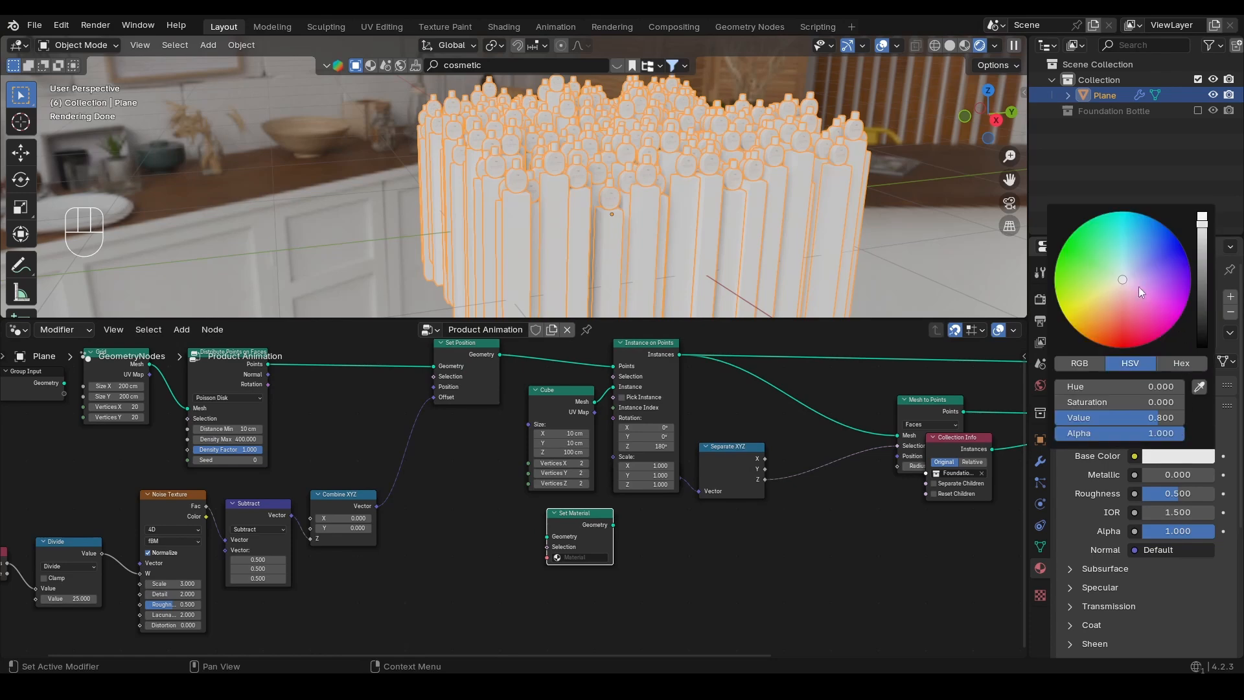
{"action": "left_click", "coordinate": [1138, 286]}
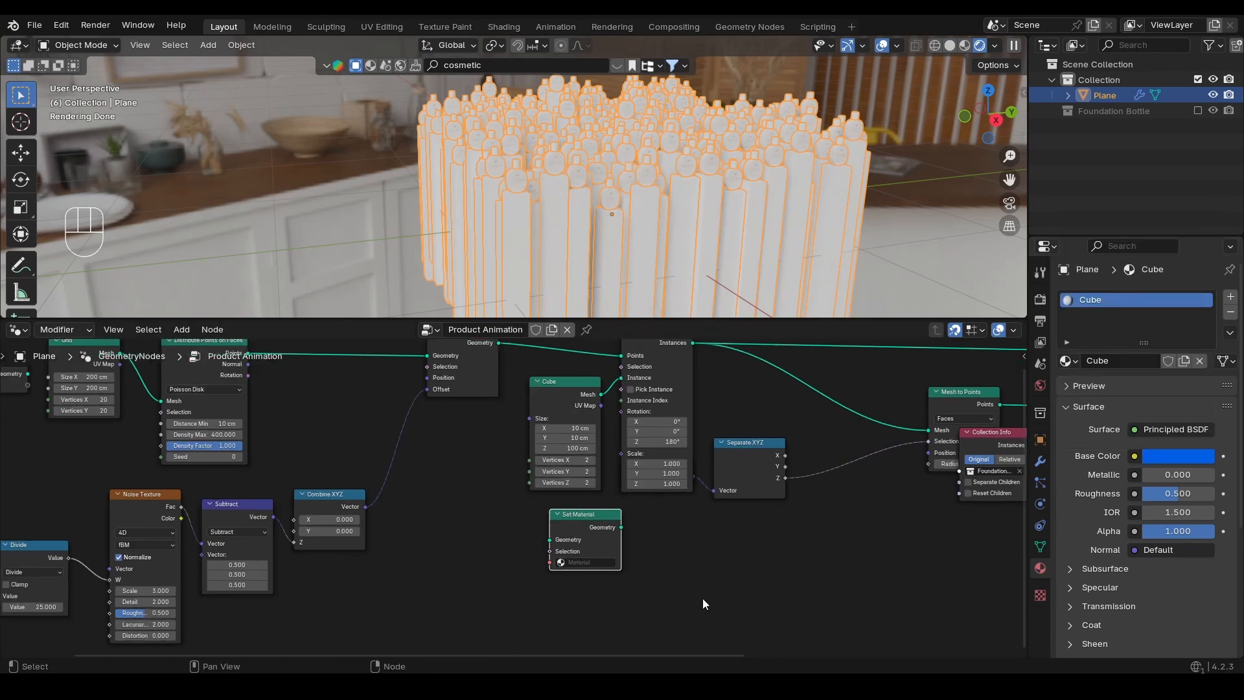
{"action": "scroll", "coordinate": [590, 531], "scroll_direction": "up", "scroll_amount": 3}
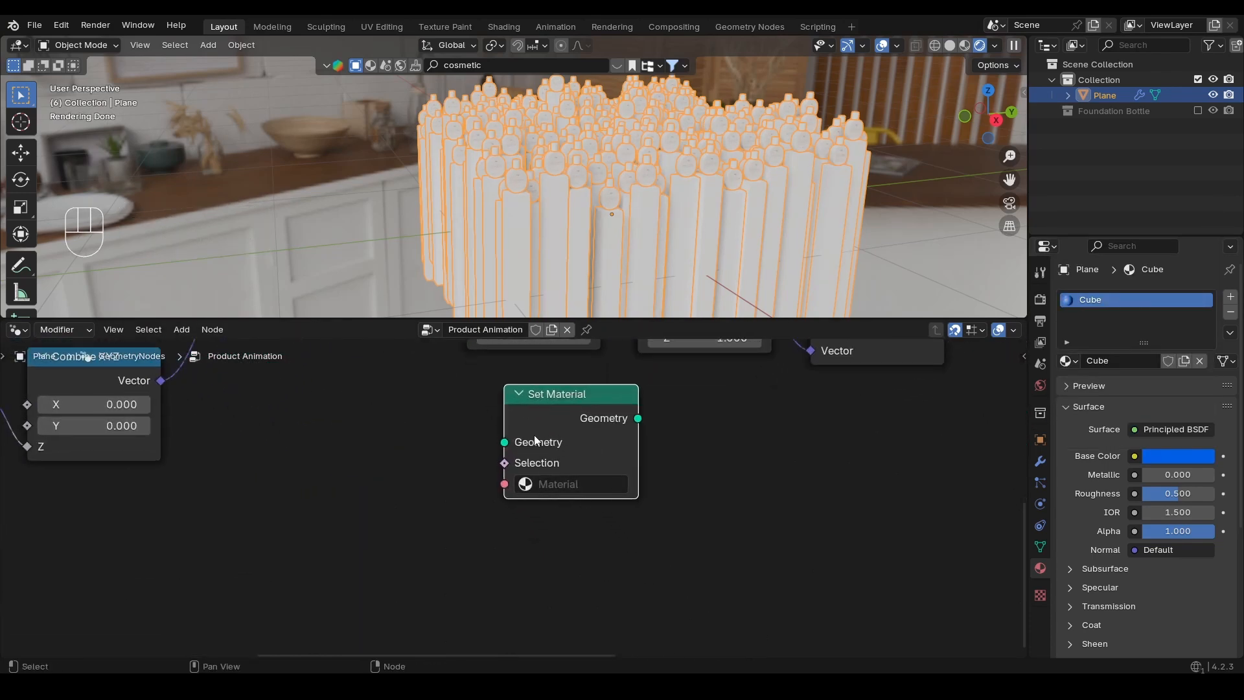
{"action": "left_click", "coordinate": [560, 484]}
{"action": "left_click", "coordinate": [573, 489]}
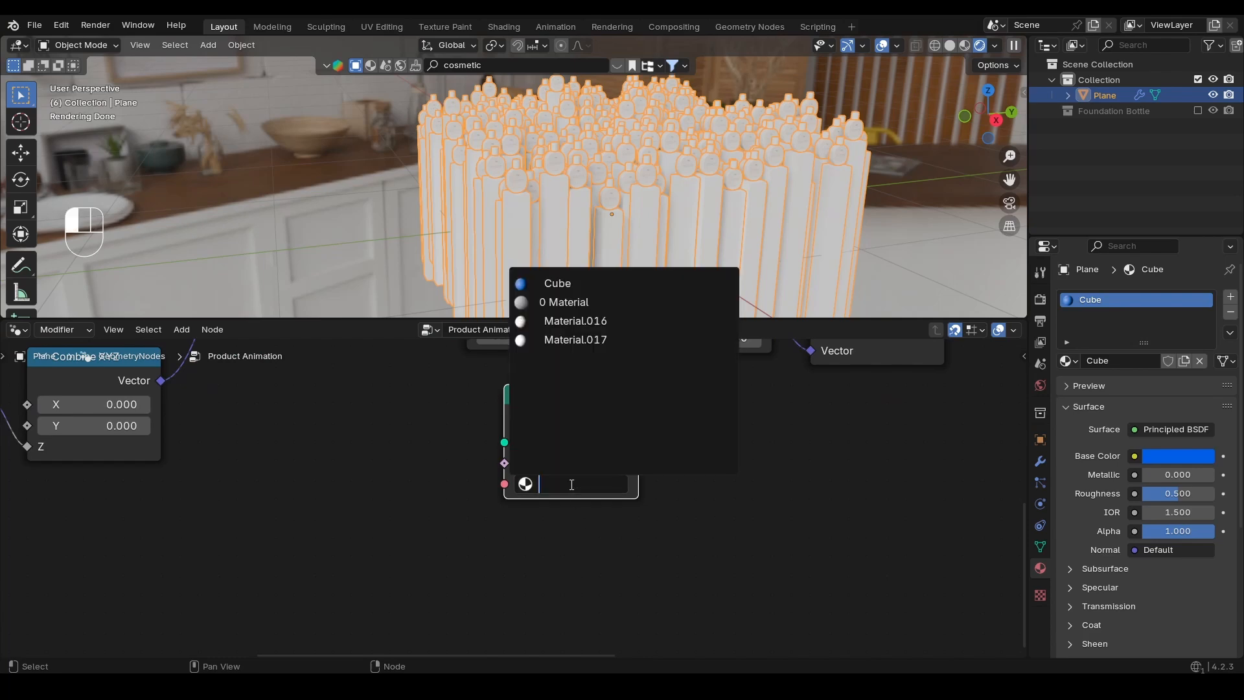
{"action": "left_click", "coordinate": [575, 285]}
Make room before Group Output and insert the Set Material node between Join Geometry and Group Output
{"action": "key", "text": "Home"}
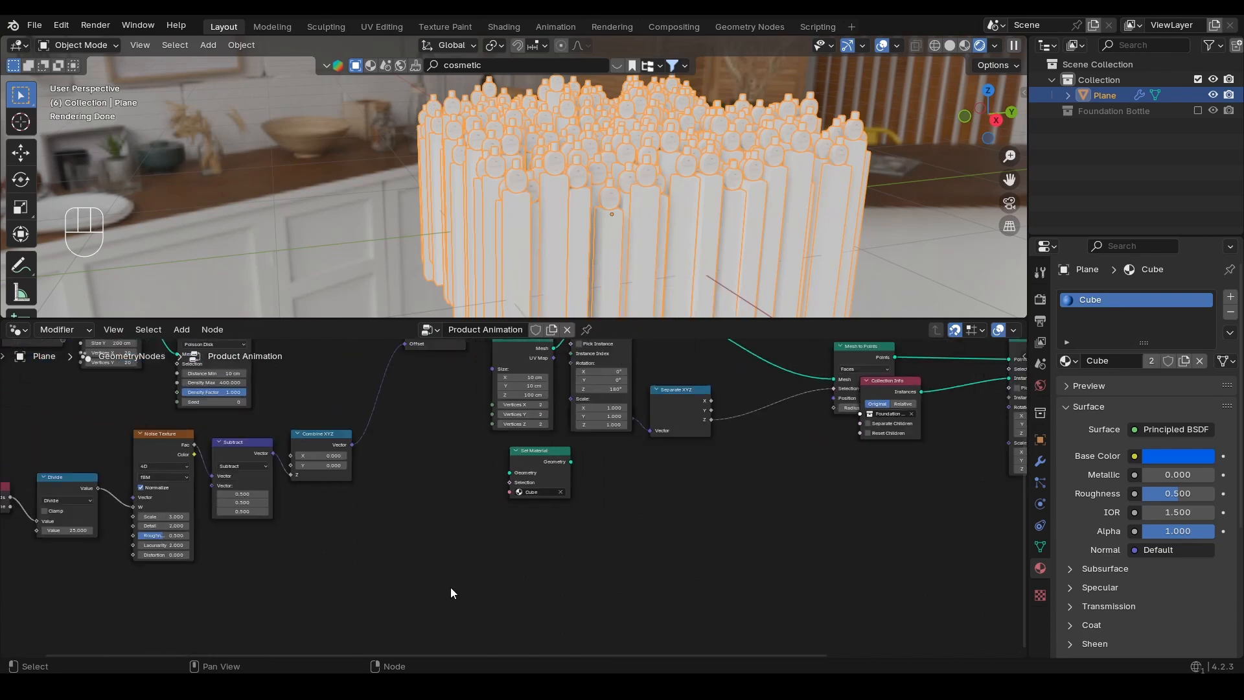
{"action": "key", "text": "Home"}
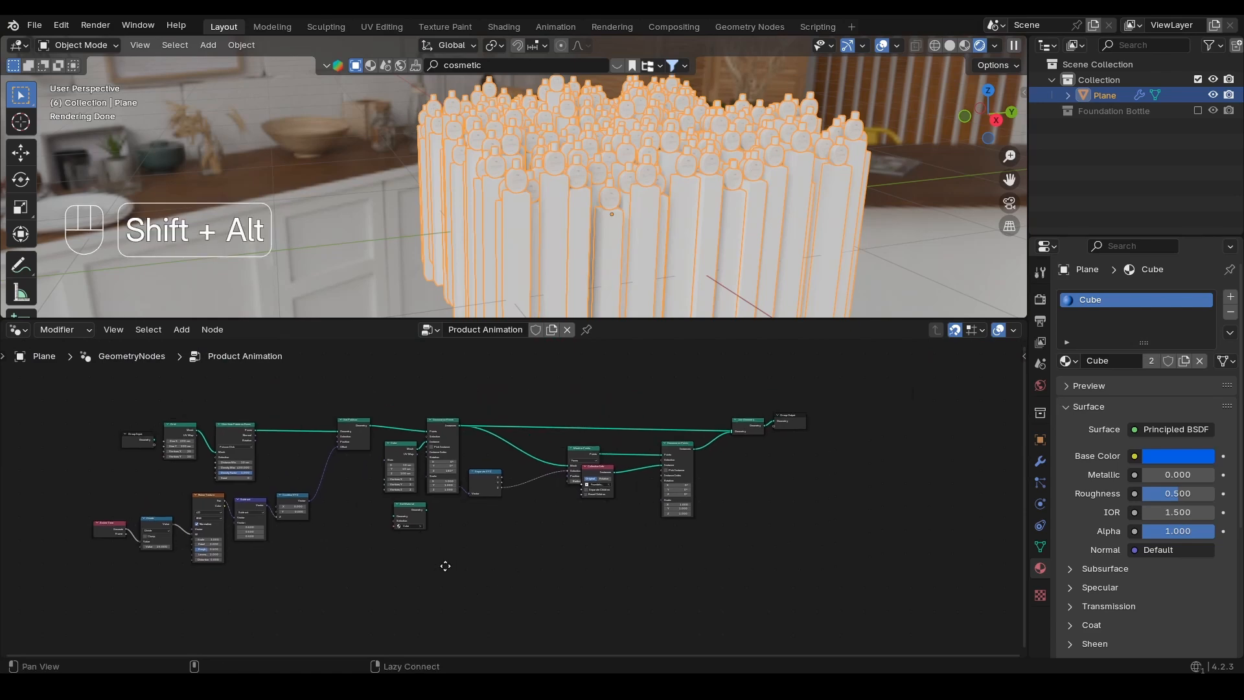
{"action": "left_click_drag", "start_coordinate": [415, 509], "coordinate": [801, 450]}
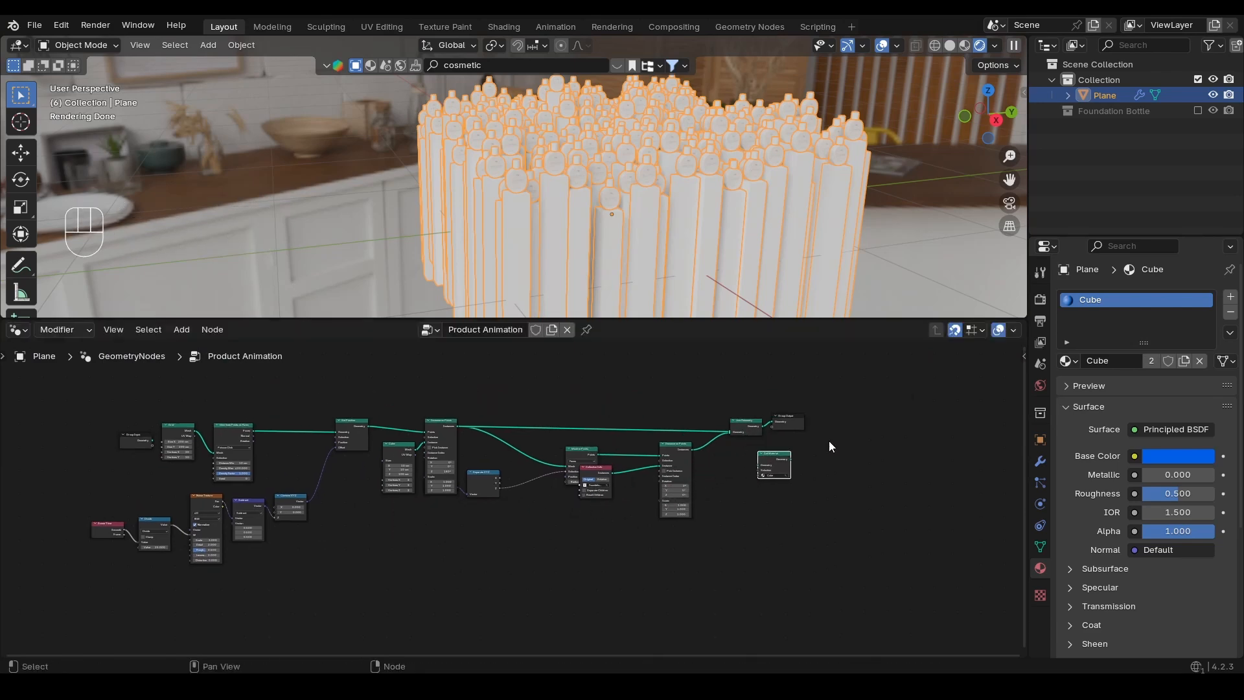
{"action": "scroll", "coordinate": [810, 439], "scroll_direction": "up", "scroll_amount": 2}
{"action": "left_click_drag", "start_coordinate": [709, 427], "coordinate": [833, 427]}
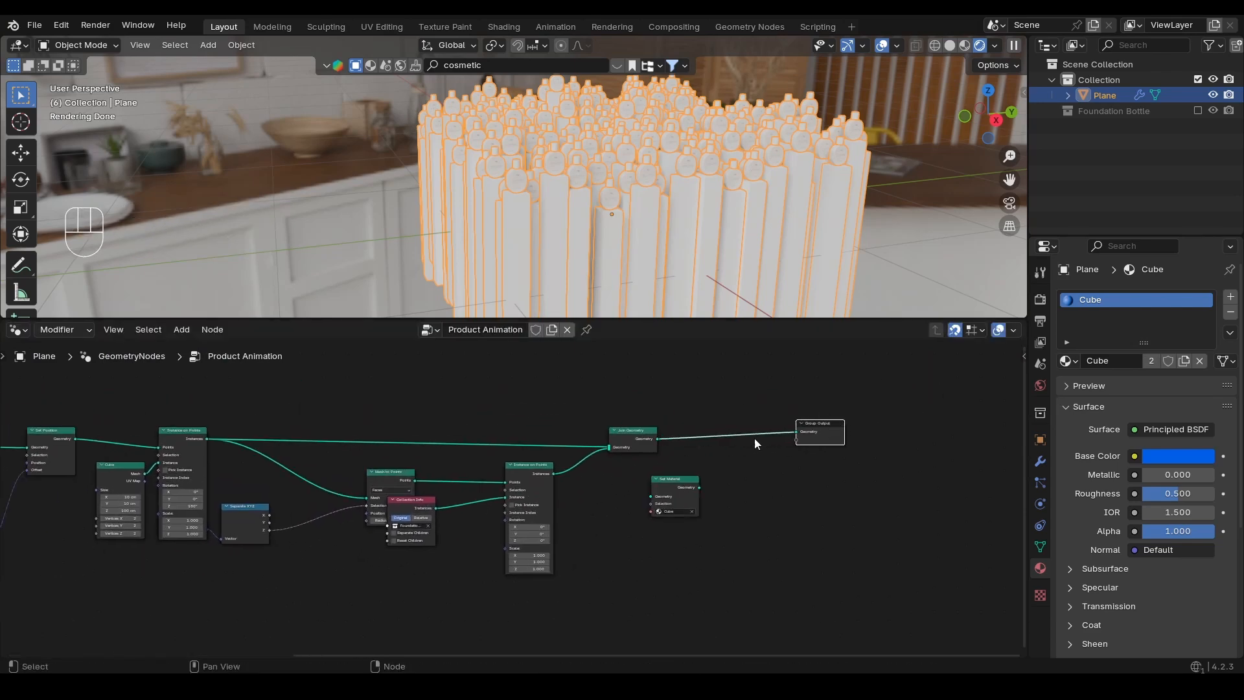
{"action": "left_click_drag", "start_coordinate": [675, 491], "coordinate": [702, 453]}
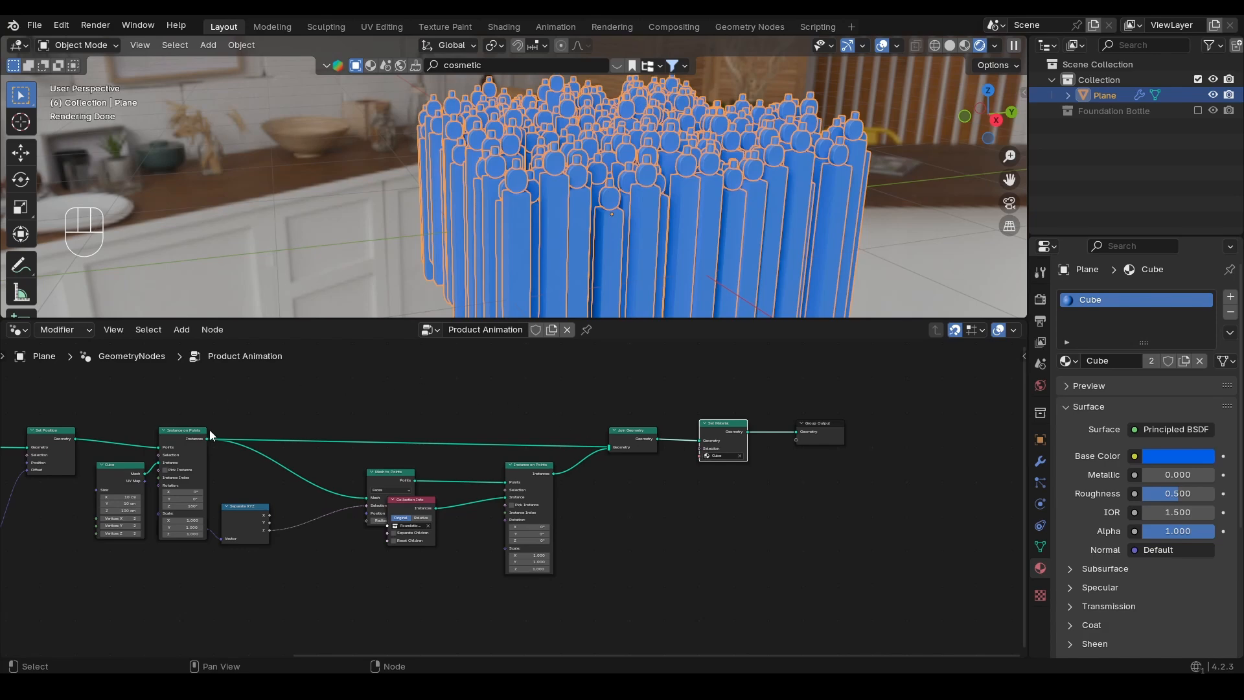
Take the Set Material node out of the output chain and reconnect Join Geometry directly to Group Output
{"action": "scroll", "coordinate": [779, 453], "scroll_direction": "up", "scroll_amount": 2}
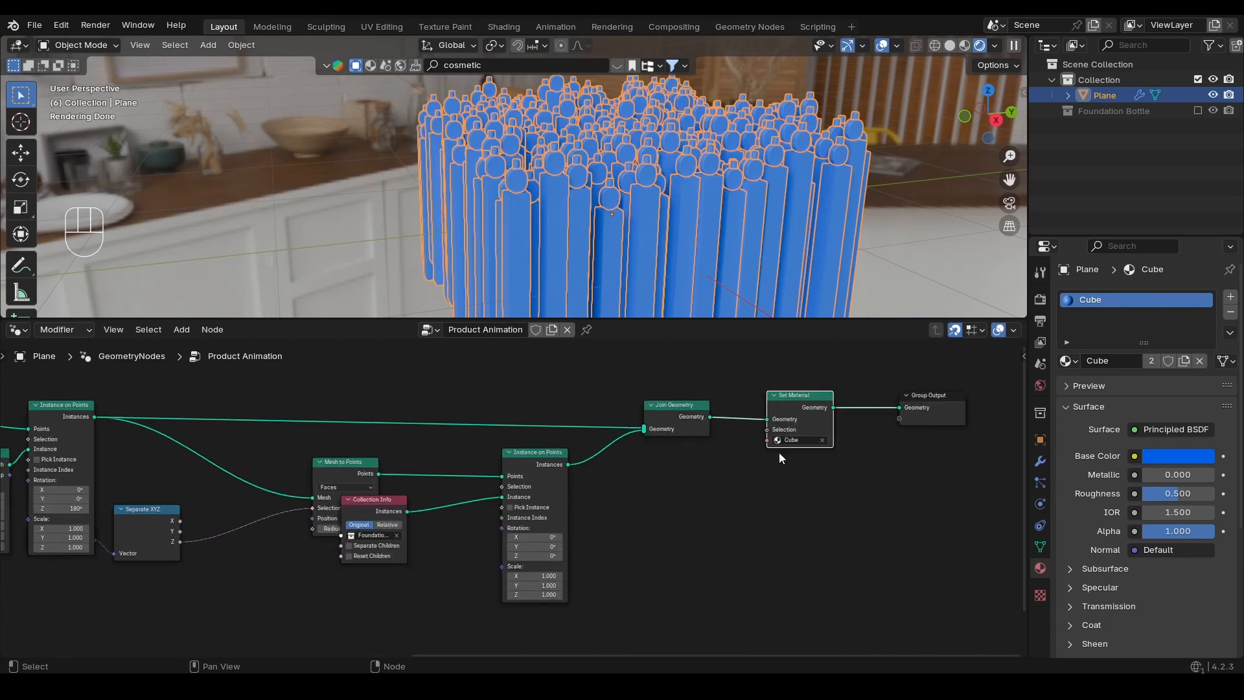
{"action": "scroll", "coordinate": [622, 151], "scroll_direction": "up", "scroll_amount": 6}
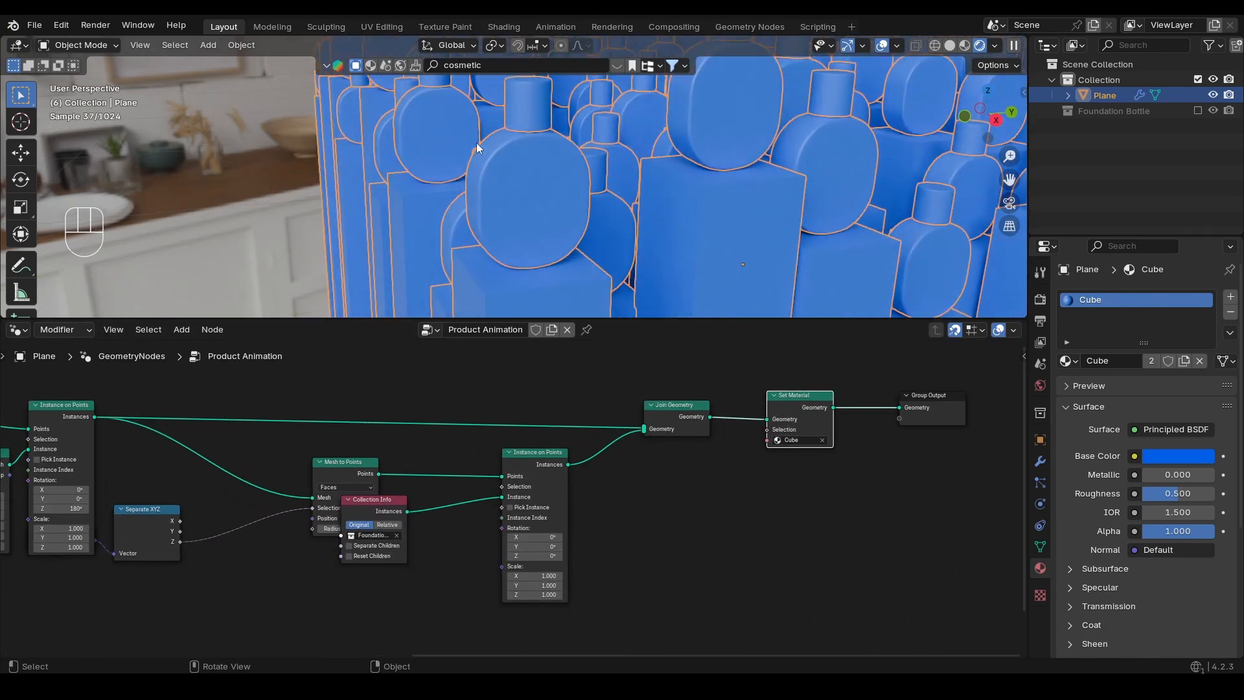
{"action": "left_click_drag", "start_coordinate": [762, 419], "coordinate": [885, 411]}
{"action": "left_click_drag", "start_coordinate": [801, 403], "coordinate": [802, 487]}
{"action": "scroll", "coordinate": [687, 538], "scroll_direction": "down", "scroll_amount": 5}
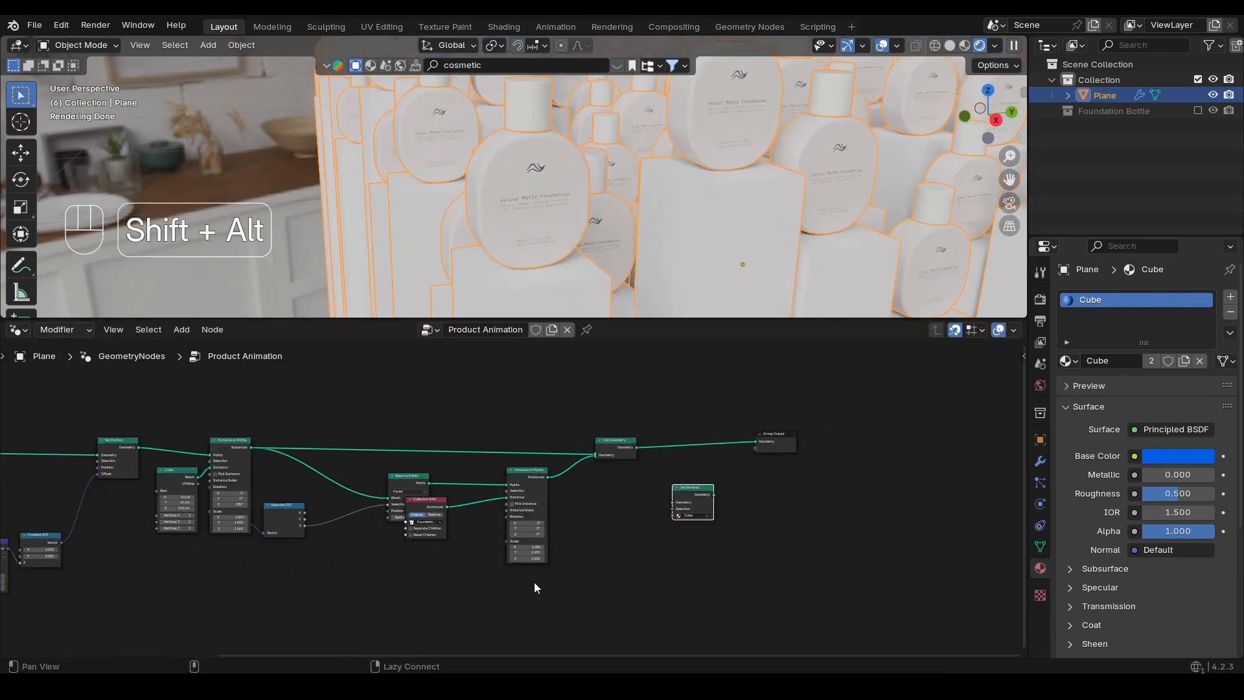
Move the Set Material node beside the Cube node and insert it between Cube and the pillars' Instance on Points node
{"action": "left_click_drag", "start_coordinate": [536, 586], "coordinate": [888, 549], "text": "alt+shift"}
{"action": "scroll", "coordinate": [907, 508], "scroll_direction": "down", "scroll_amount": 3}
{"action": "left_click_drag", "start_coordinate": [930, 471], "coordinate": [564, 514]}
{"action": "scroll", "coordinate": [518, 499], "scroll_direction": "up", "scroll_amount": 4}
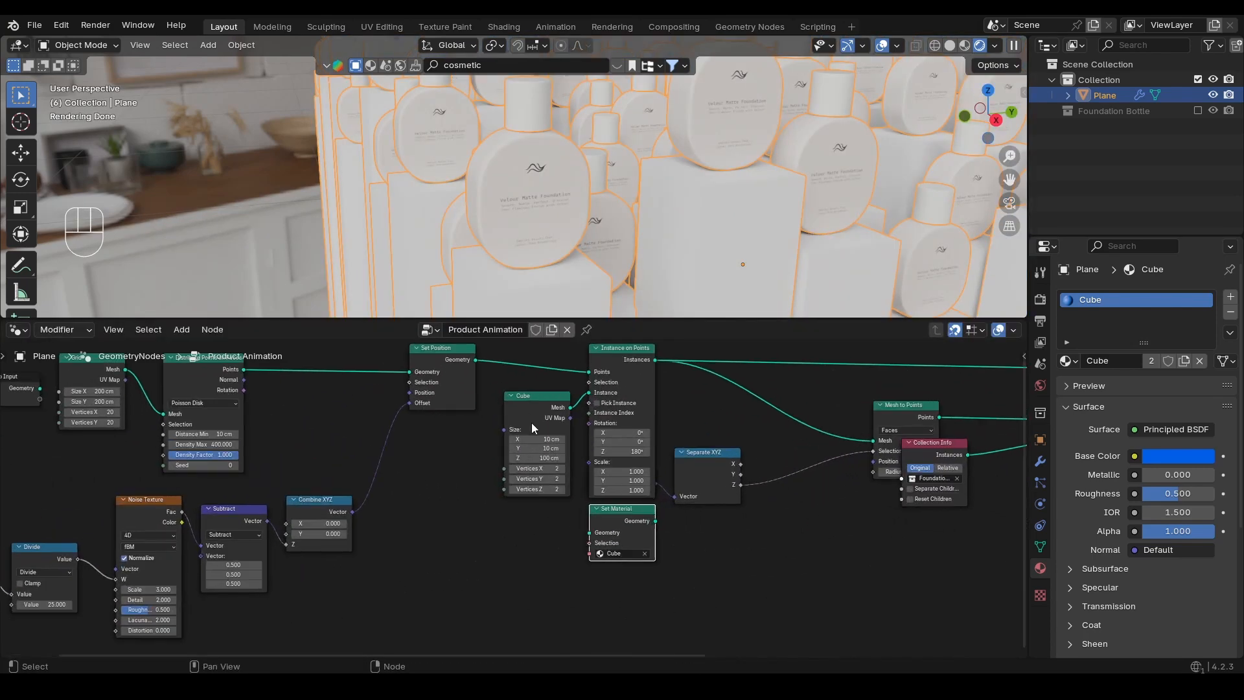
{"action": "left_click_drag", "start_coordinate": [529, 398], "coordinate": [441, 462]}
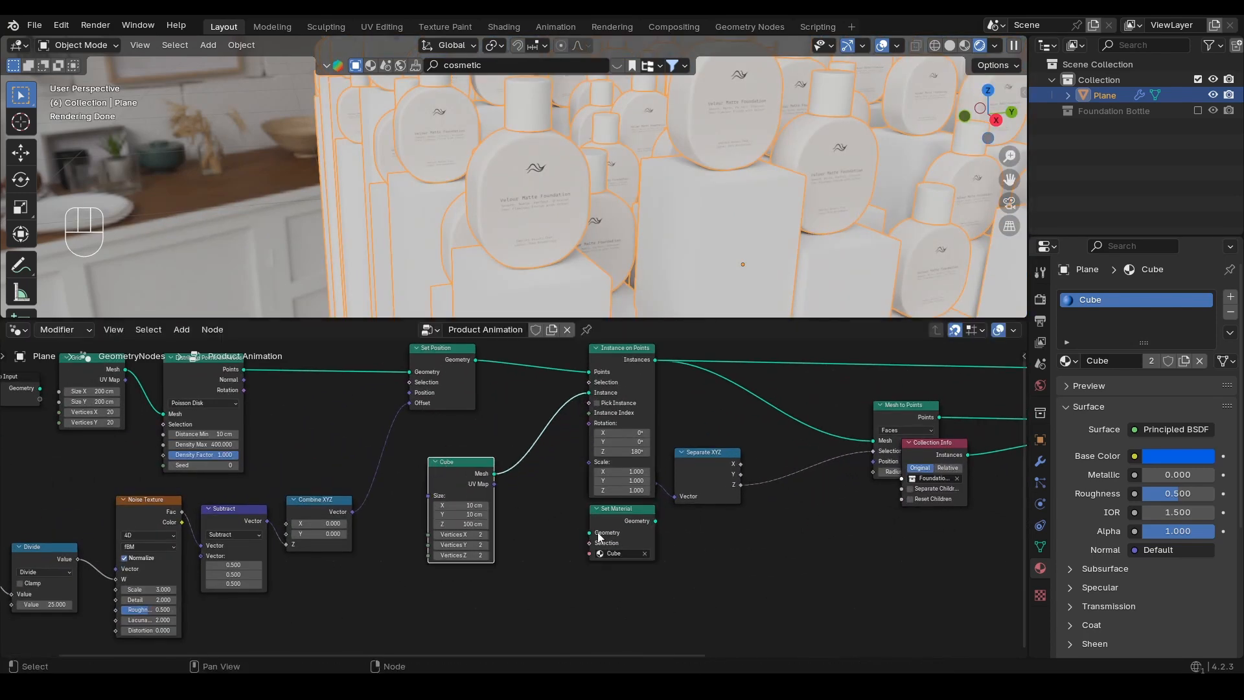
{"action": "mouse_move", "coordinate": [463, 524]}
{"action": "left_mouse_down"}
{"action": "mouse_move", "coordinate": [519, 524]}
{"action": "mouse_move", "coordinate": [428, 524]}
{"action": "mouse_move", "coordinate": [448, 524]}
{"action": "left_mouse_up"}
{"action": "right_click", "coordinate": [447, 524]}
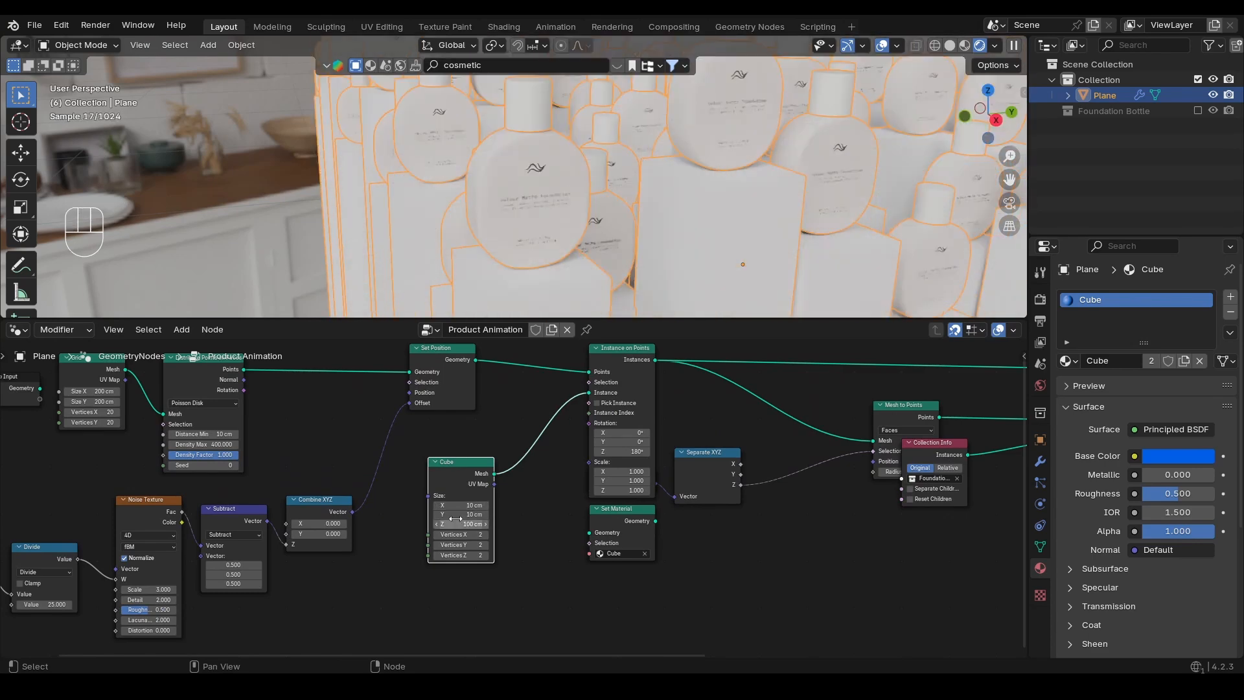
{"action": "left_click_drag", "start_coordinate": [624, 533], "coordinate": [548, 458]}
Add a camera to the scene and frame the foundation bottles and pillars through it
{"action": "middle_click_drag", "start_coordinate": [520, 211], "coordinate": [570, 239], "text": "alt"}
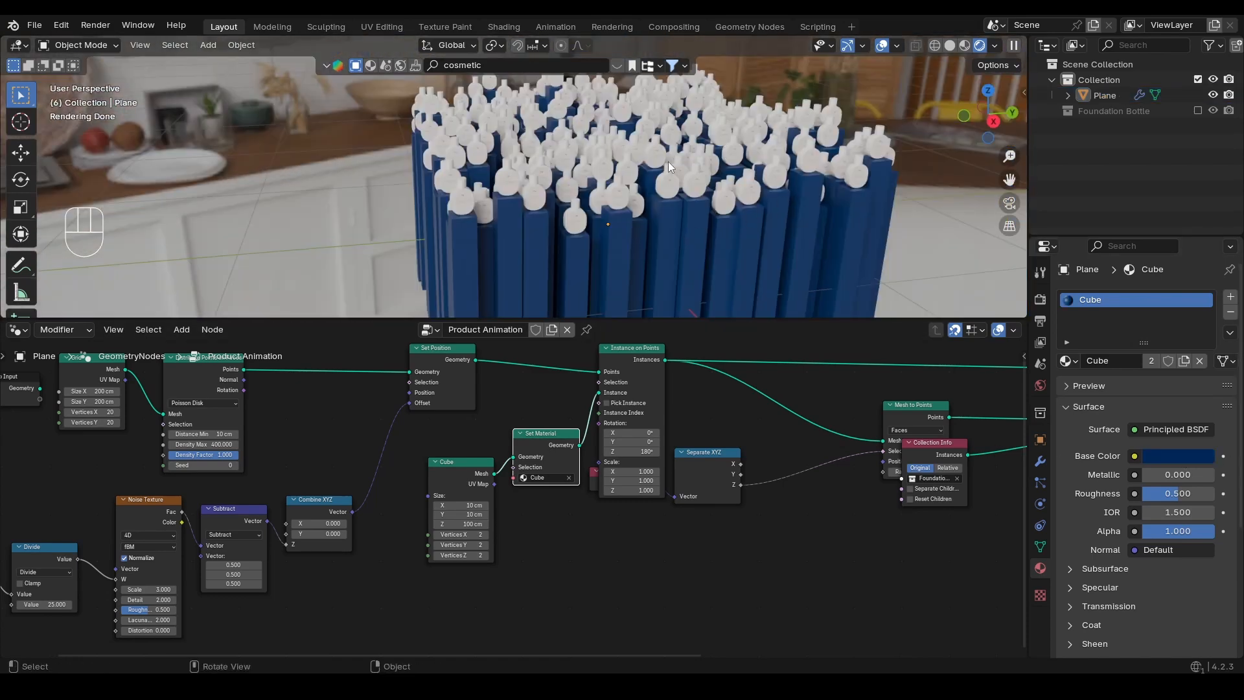
{"action": "middle_click_drag", "start_coordinate": [668, 161], "coordinate": [609, 198], "text": "alt+shift"}
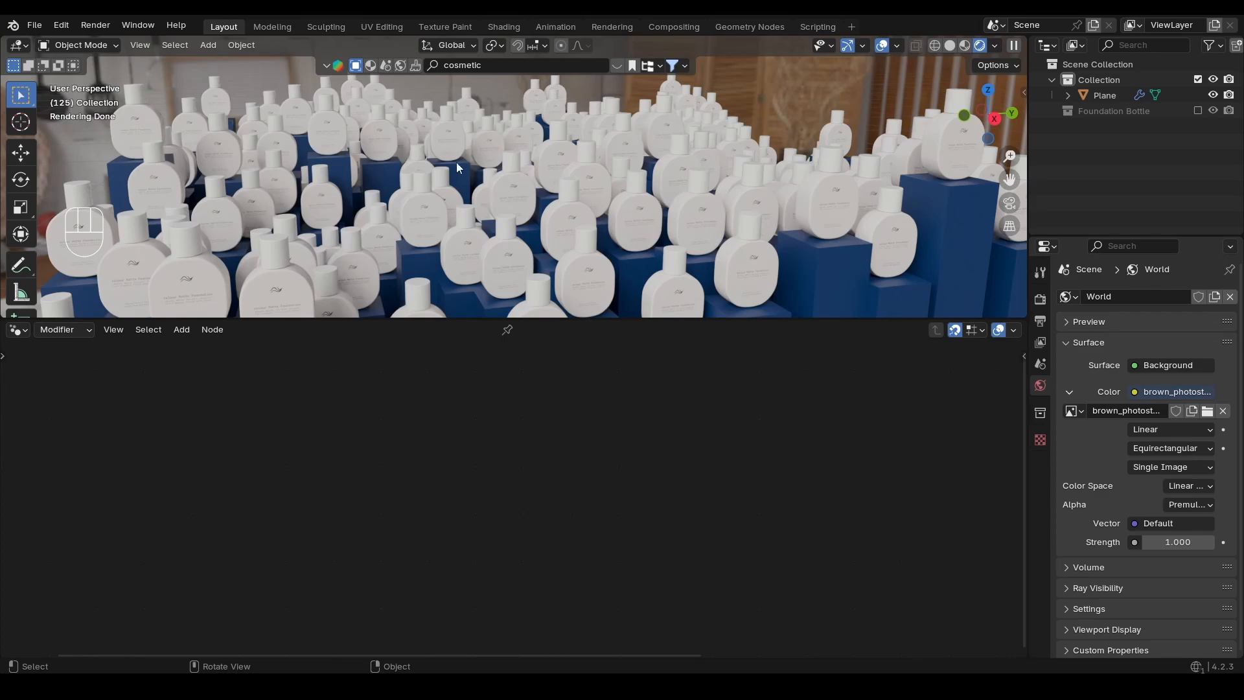
{"action": "scroll", "coordinate": [439, 158], "scroll_direction": "down", "scroll_amount": 3}
{"action": "left_click", "coordinate": [994, 138]}
{"action": "key", "text": "shift+a"}
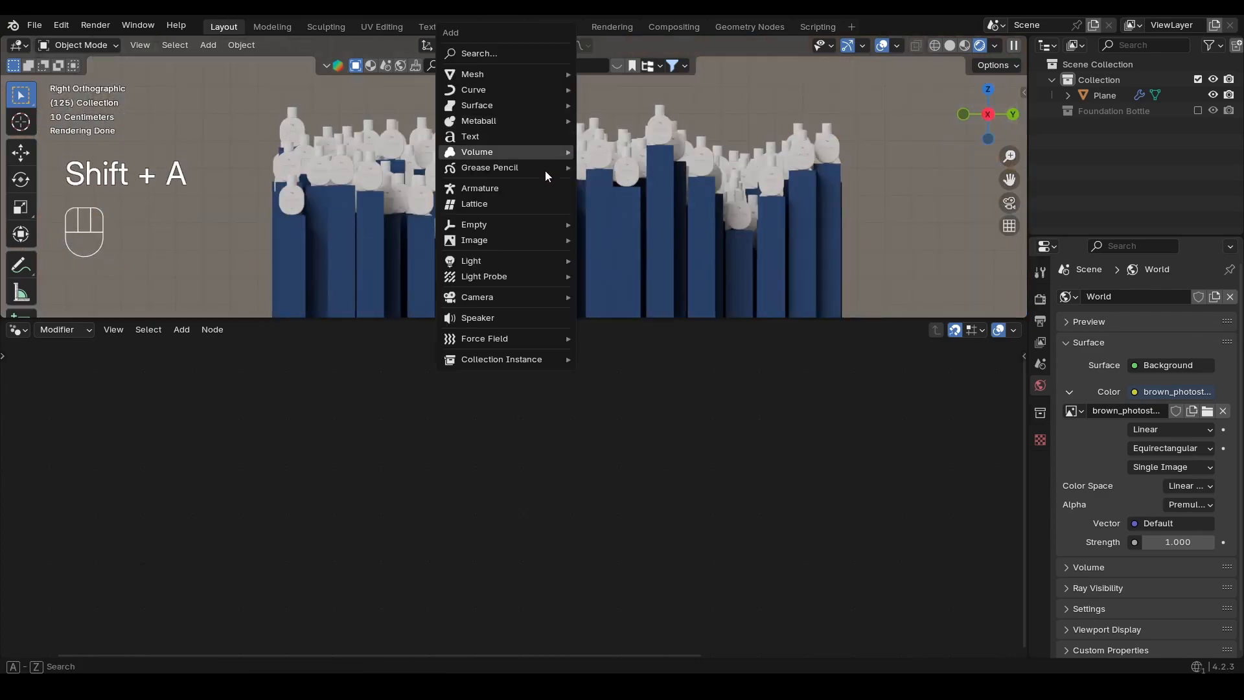
{"action": "left_click", "coordinate": [547, 266]}
{"action": "key", "text": "KP_0"}
{"action": "left_click_drag", "start_coordinate": [560, 186], "coordinate": [588, 197], "text": "alt"}
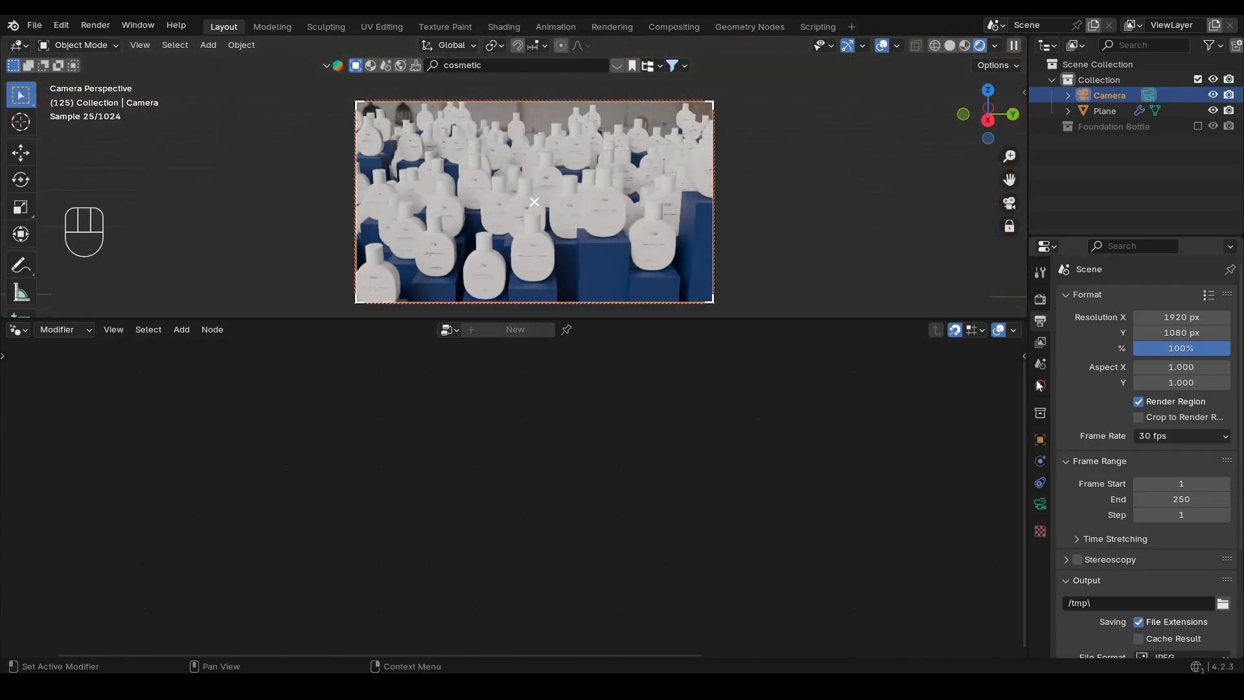
Preview the animation through the camera, and set the camera's focal length to 110 mm with the bottles reframed
{"action": "key", "text": "space"}
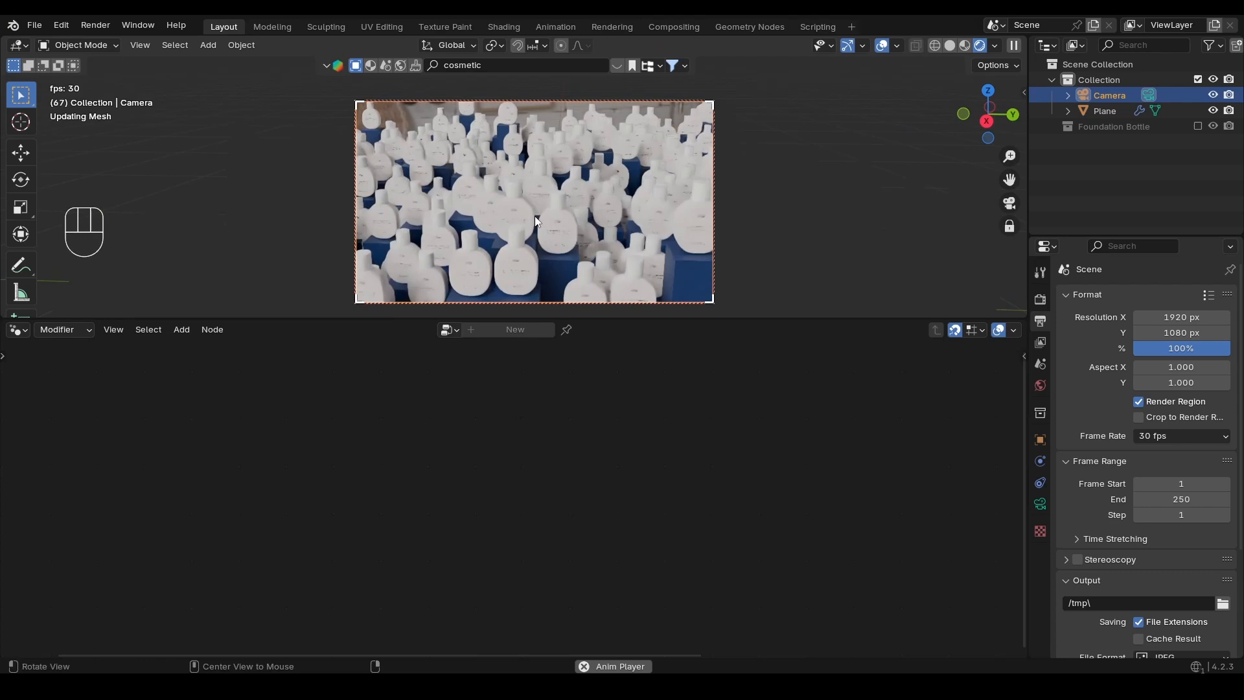
{"action": "key", "text": "space"}
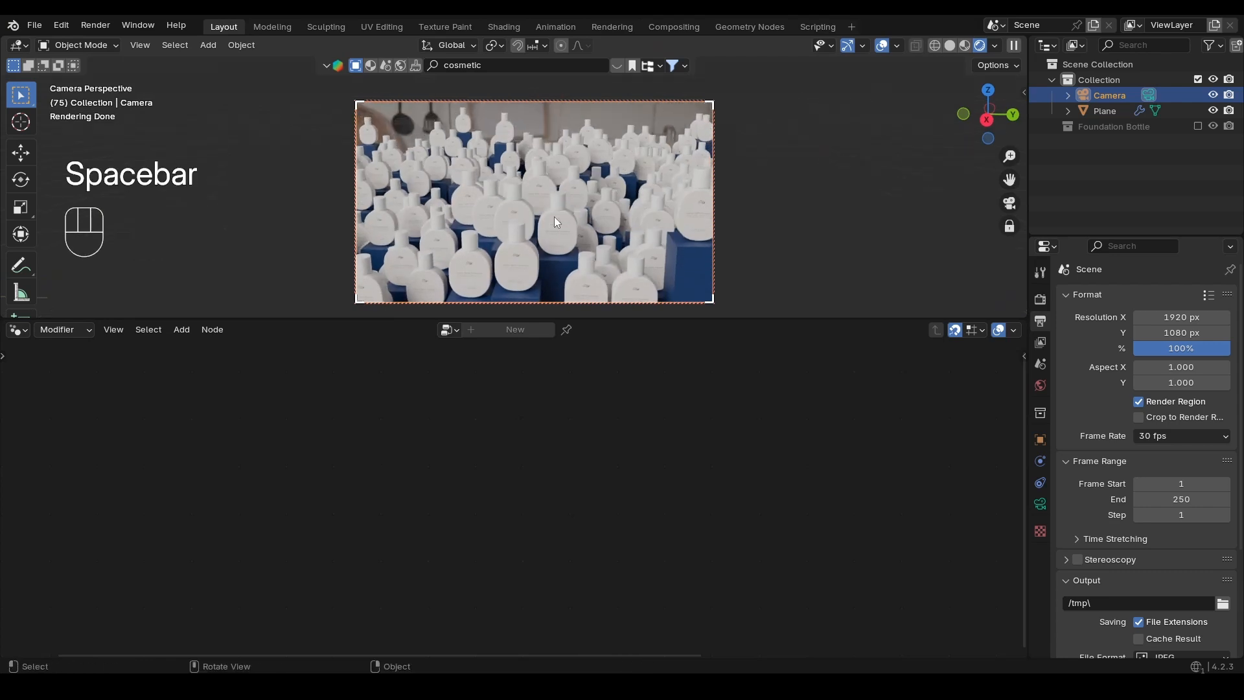
{"action": "left_click", "coordinate": [1040, 505]}
{"action": "double_click", "coordinate": [1171, 369]}
{"action": "type", "text": "110"}
{"action": "key", "text": "Return"}
{"action": "mouse_move", "coordinate": [501, 209]}
{"action": "left_mouse_down", "text": "alt"}
{"action": "mouse_move", "coordinate": [476, 204]}
{"action": "mouse_move", "coordinate": [492, 204]}
{"action": "left_mouse_up", "text": "alt"}
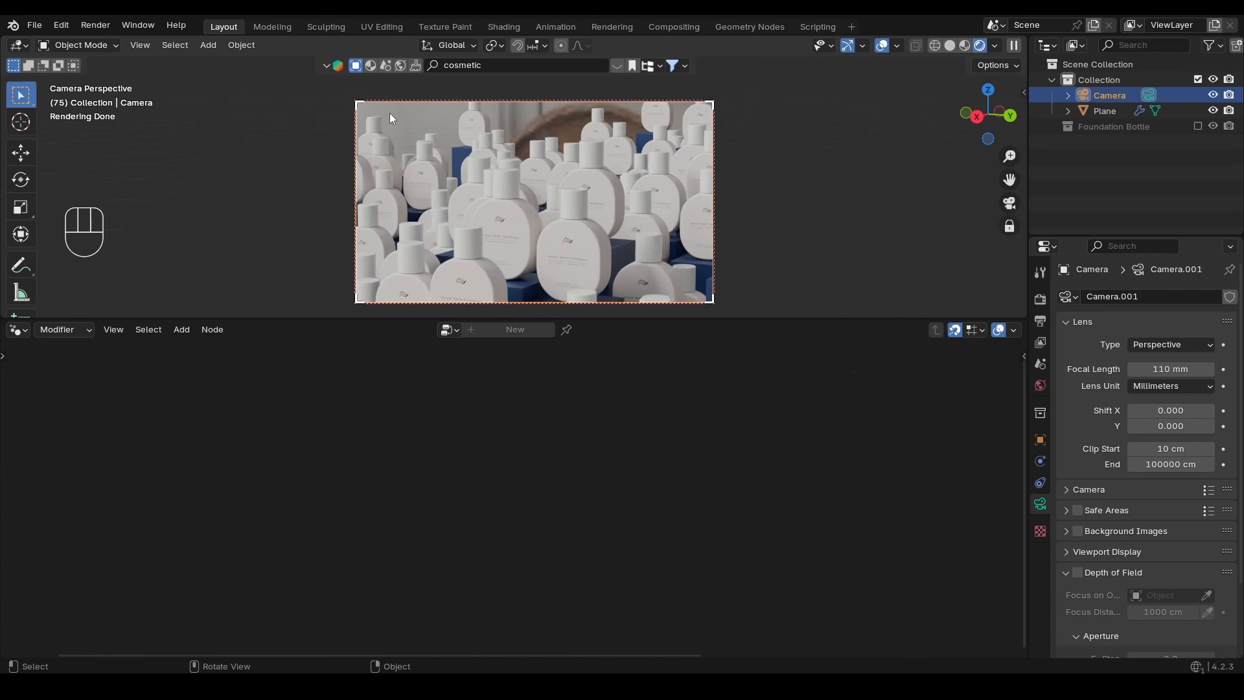
Select the pillar plane and move the Group Input and Grid nodes away from Distribute Points on Faces to make room
{"action": "key", "text": "KP_0"}
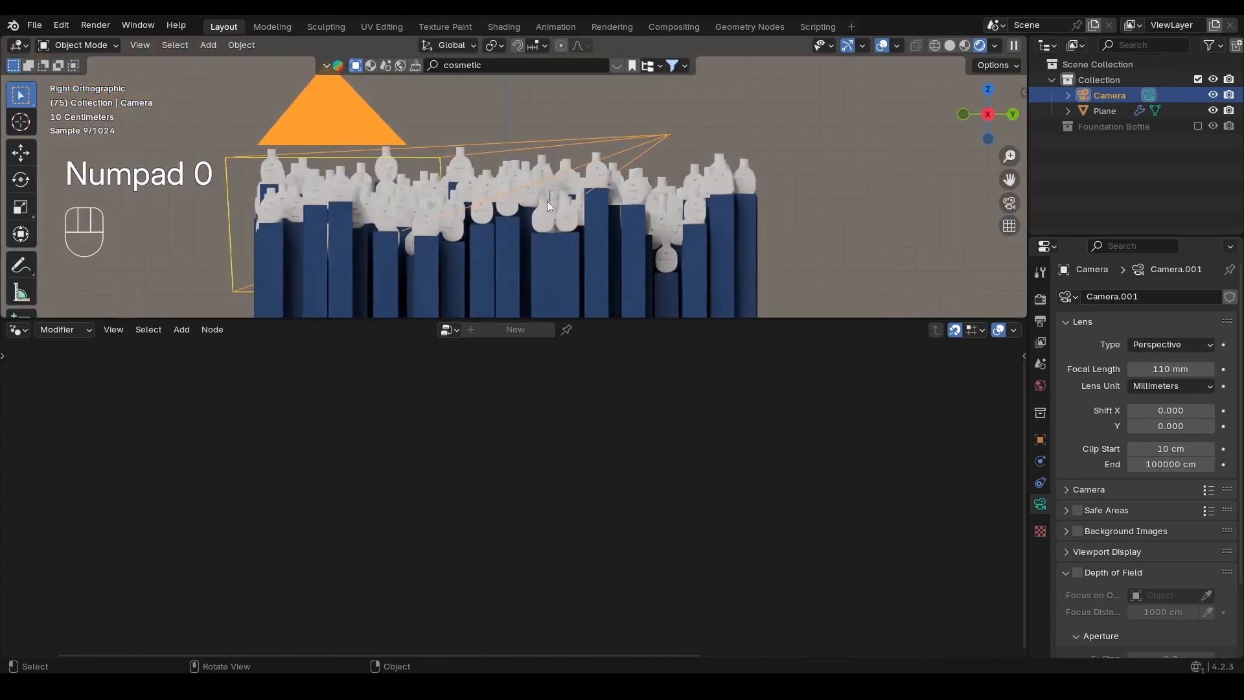
{"action": "left_click_drag", "start_coordinate": [547, 201], "coordinate": [390, 219], "text": "alt"}
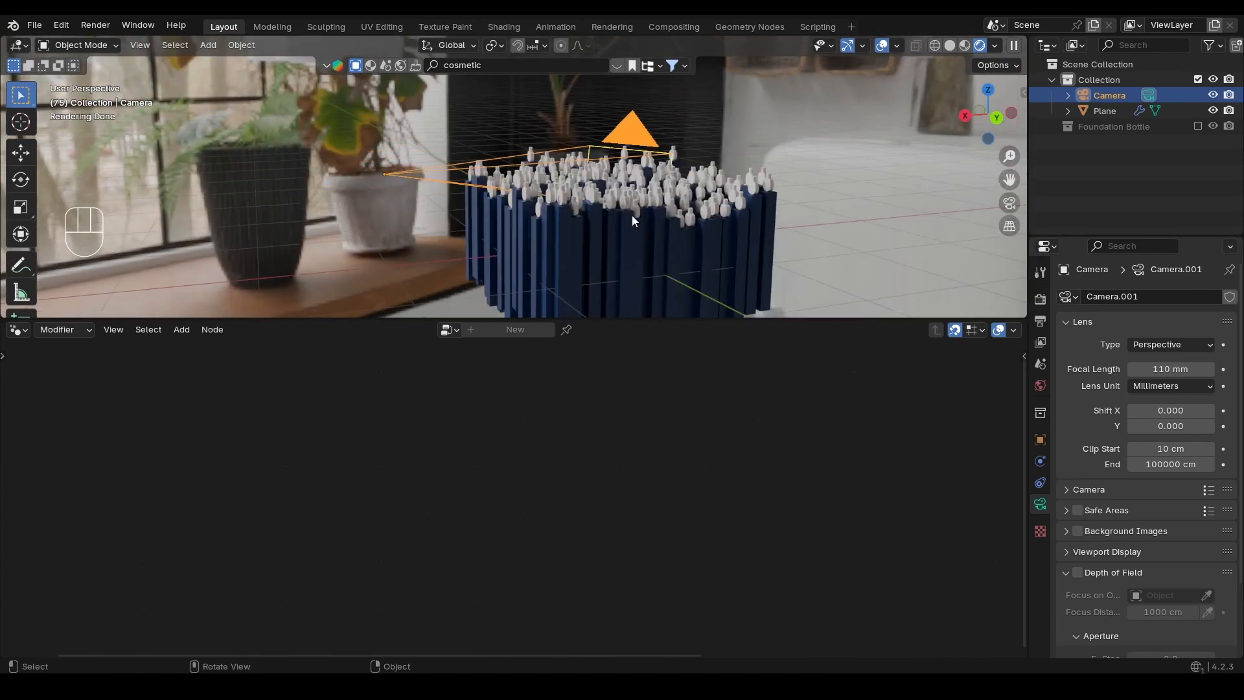
{"action": "left_click", "coordinate": [646, 221]}
{"action": "scroll", "coordinate": [501, 462], "scroll_direction": "down", "scroll_amount": 5}
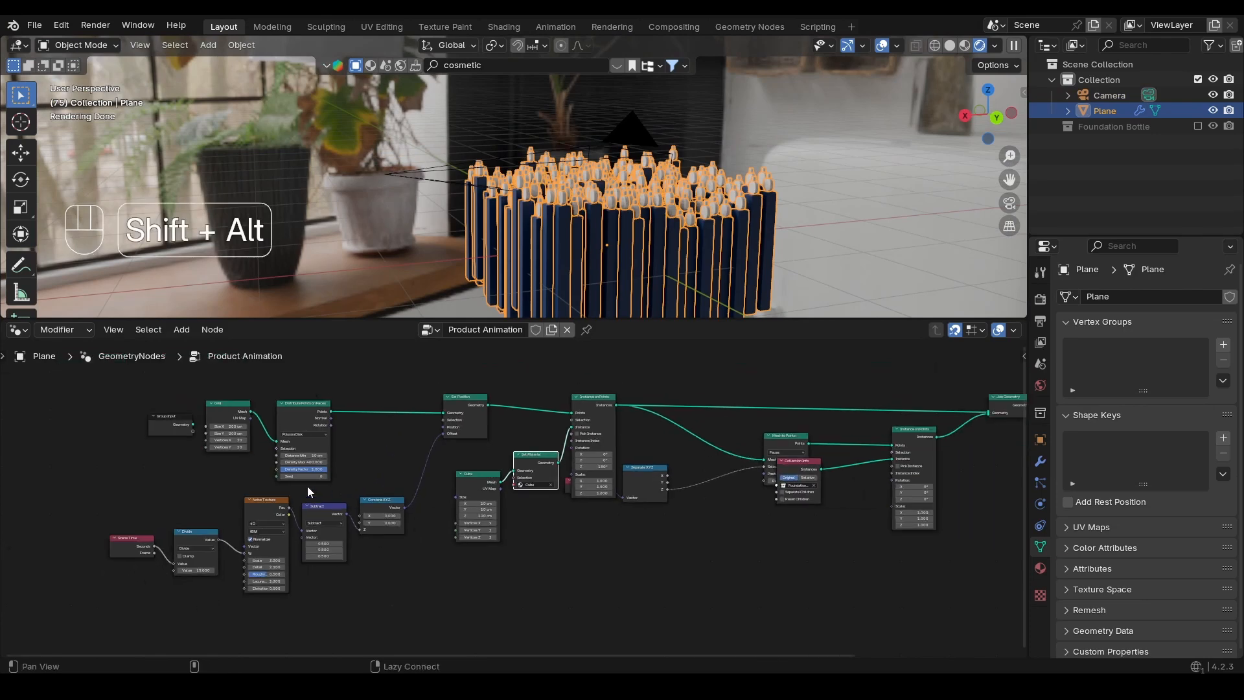
{"action": "left_click_drag", "start_coordinate": [306, 488], "coordinate": [538, 516], "text": "alt+shift"}
{"action": "scroll", "coordinate": [499, 482], "scroll_direction": "up", "scroll_amount": 11}
{"action": "left_click_drag", "start_coordinate": [457, 469], "coordinate": [689, 522], "text": "alt+shift"}
{"action": "left_click_drag", "start_coordinate": [509, 439], "coordinate": [252, 424]}
{"action": "left_click_drag", "start_coordinate": [622, 405], "coordinate": [396, 405]}
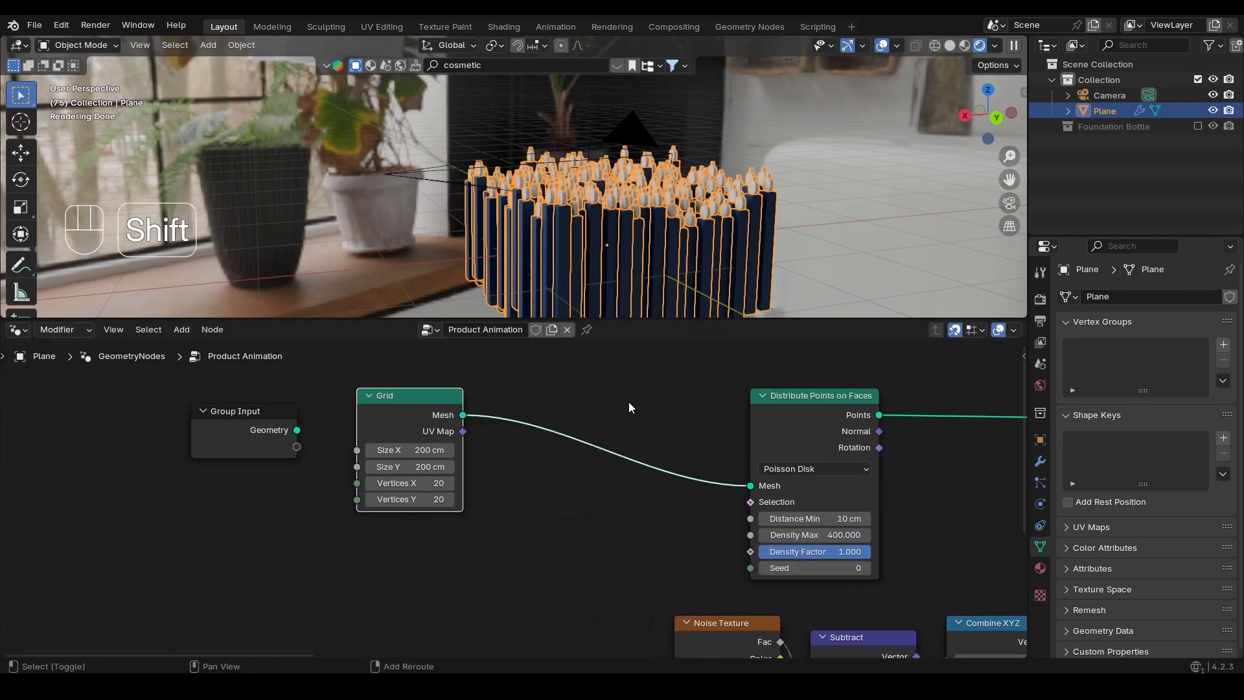
Insert a Transform Geometry node between Grid and Distribute Points on Faces, and set its Y rotation to about 12.7°
{"action": "key", "text": "shift+a"}
{"action": "type", "text": "tra"}
{"action": "key", "text": "Return"}
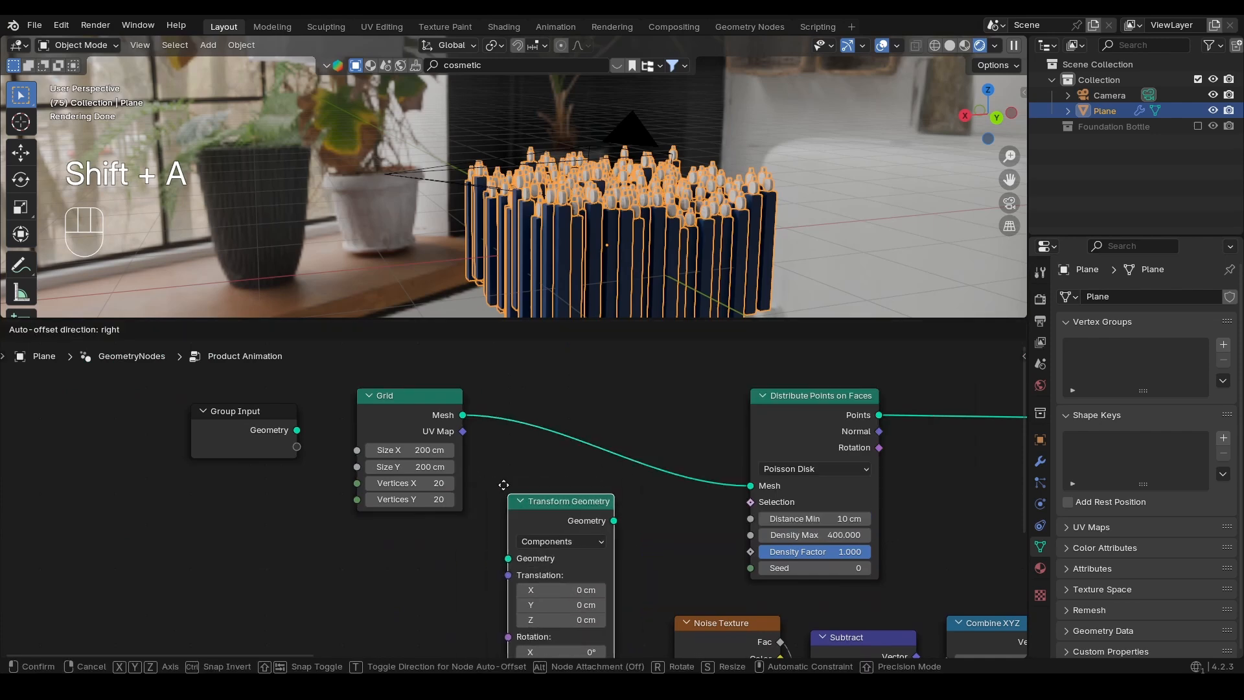
{"action": "left_click", "coordinate": [527, 377]}
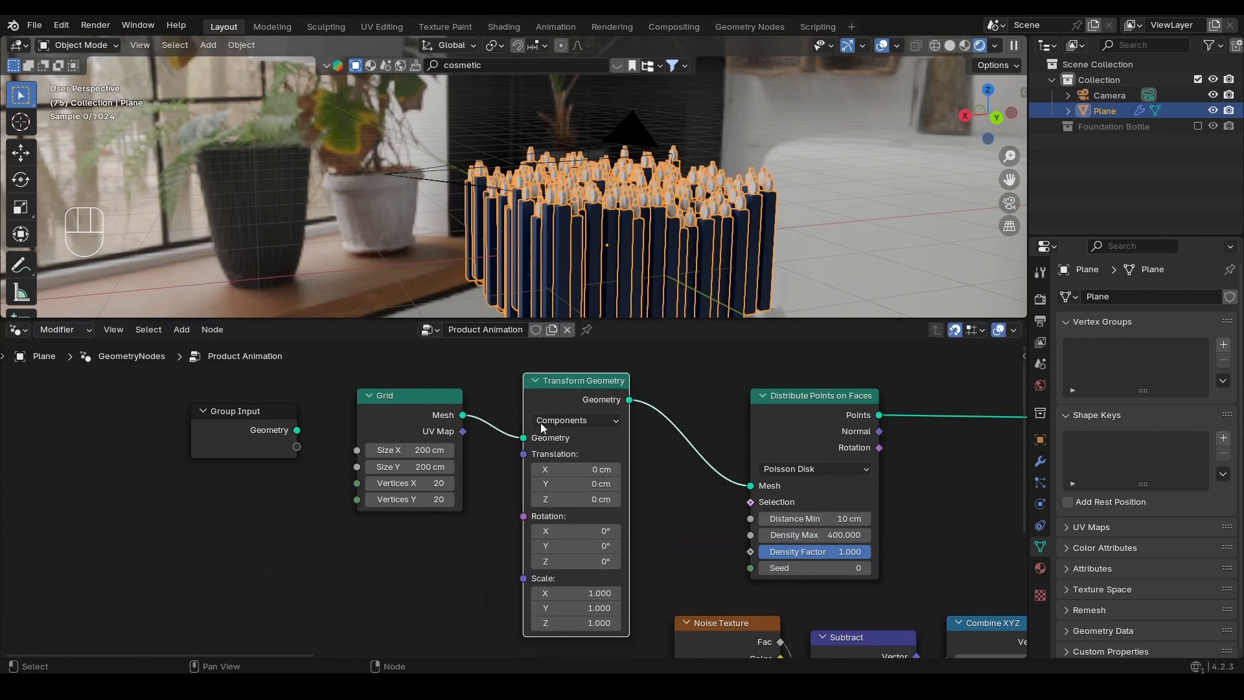
{"action": "left_click_drag", "start_coordinate": [577, 546], "coordinate": [606, 545]}
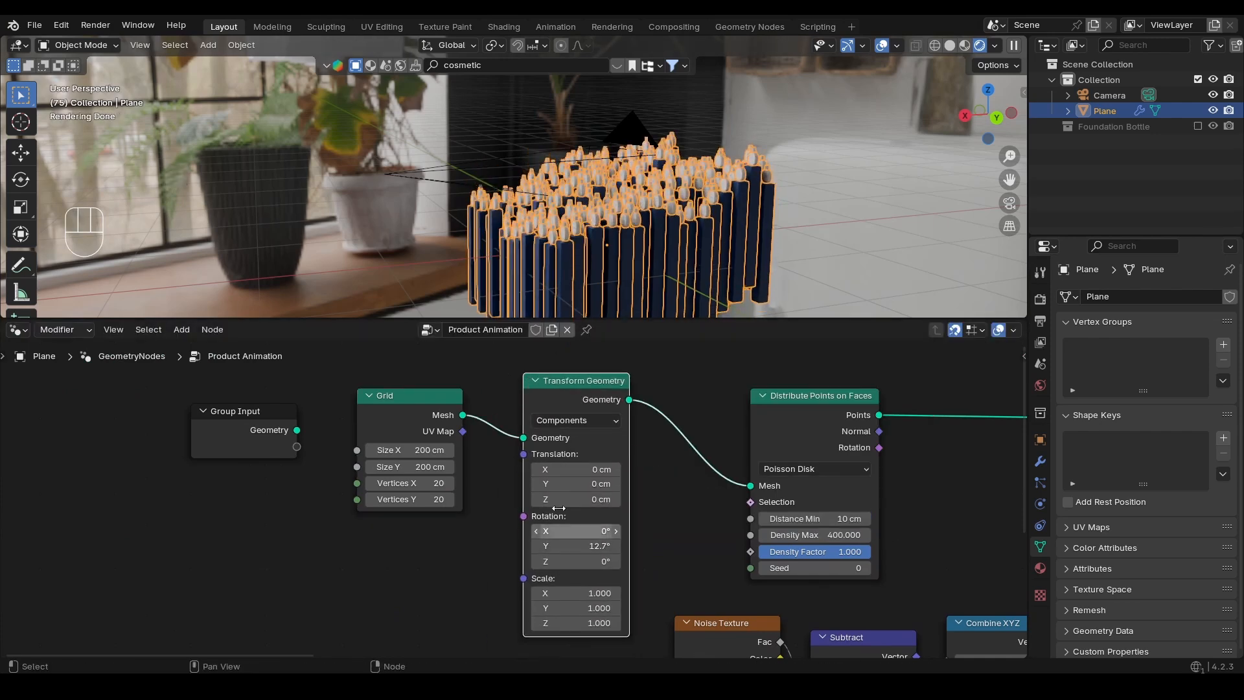
{"action": "key", "text": "ctrl+KP_1"}
{"action": "left_click", "coordinate": [21, 265]}
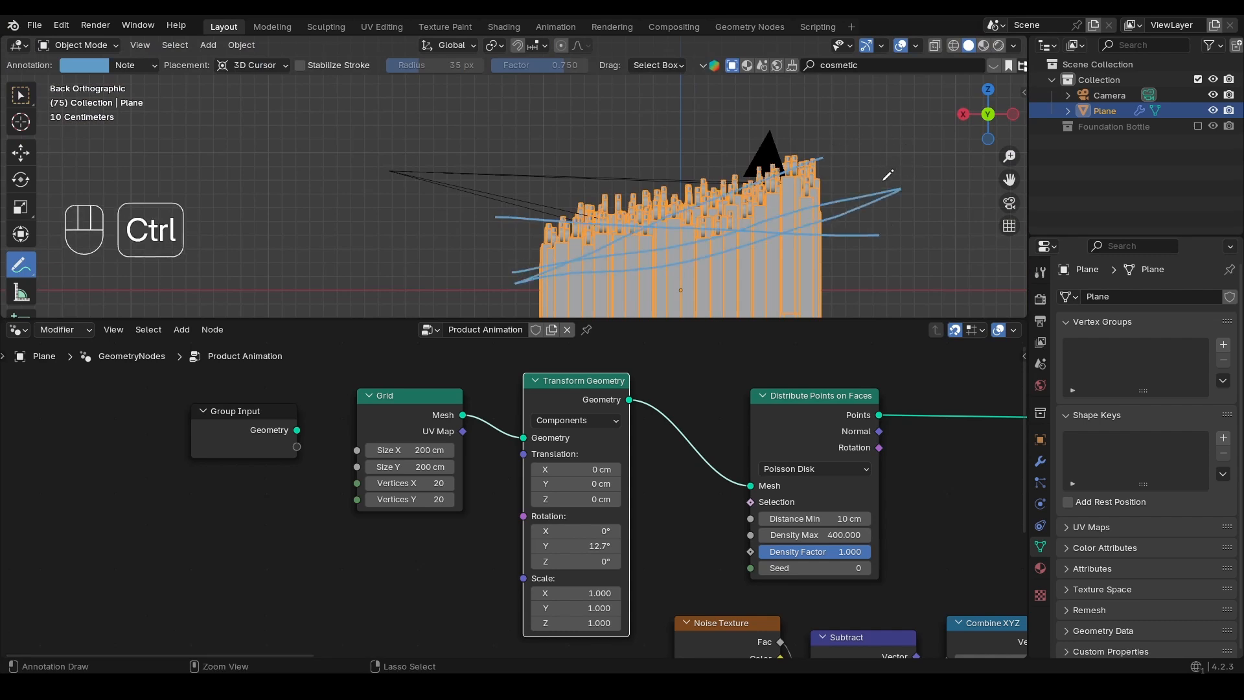
{"action": "key", "text": "ctrl+z"}
{"action": "key", "text": "ctrl+z"}
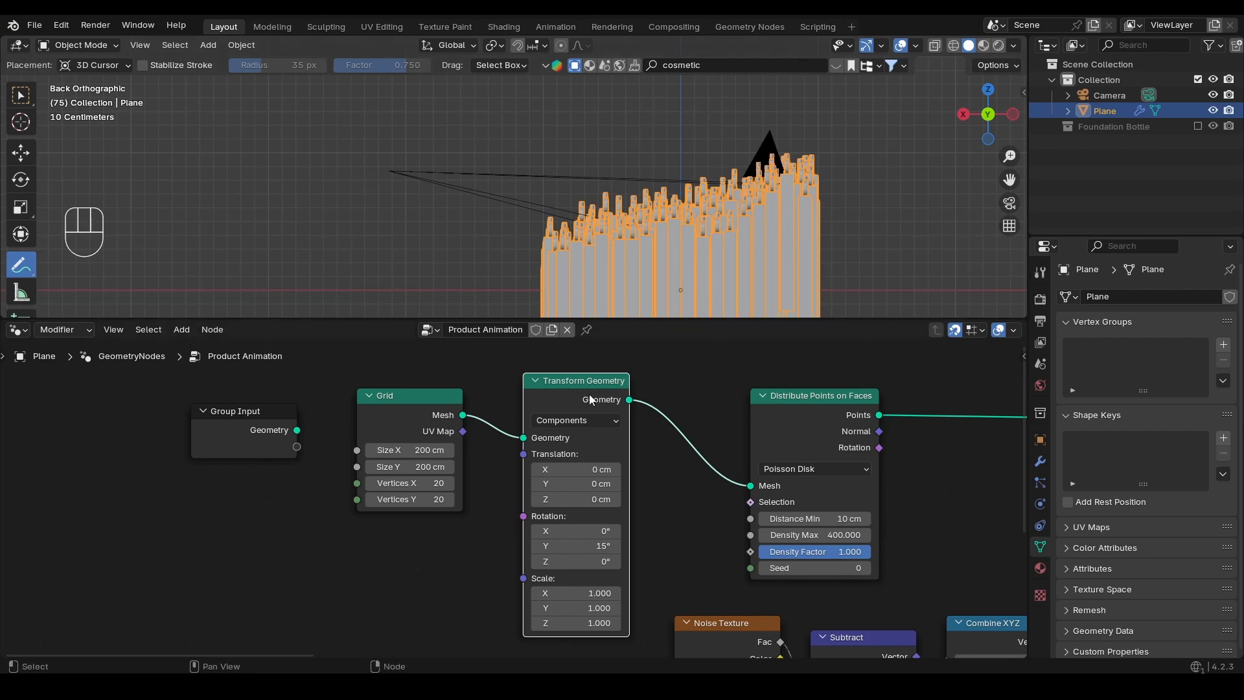
Toggle muting of the Transform Geometry node to compare the pillars with and without the tilt
{"action": "key", "text": "m"}
{"action": "key", "text": "m"}
{"action": "key", "text": "m"}
Return to the camera view with rendered shading and save the file
{"action": "key", "text": "KP_0"}
{"action": "left_click", "coordinate": [998, 45]}
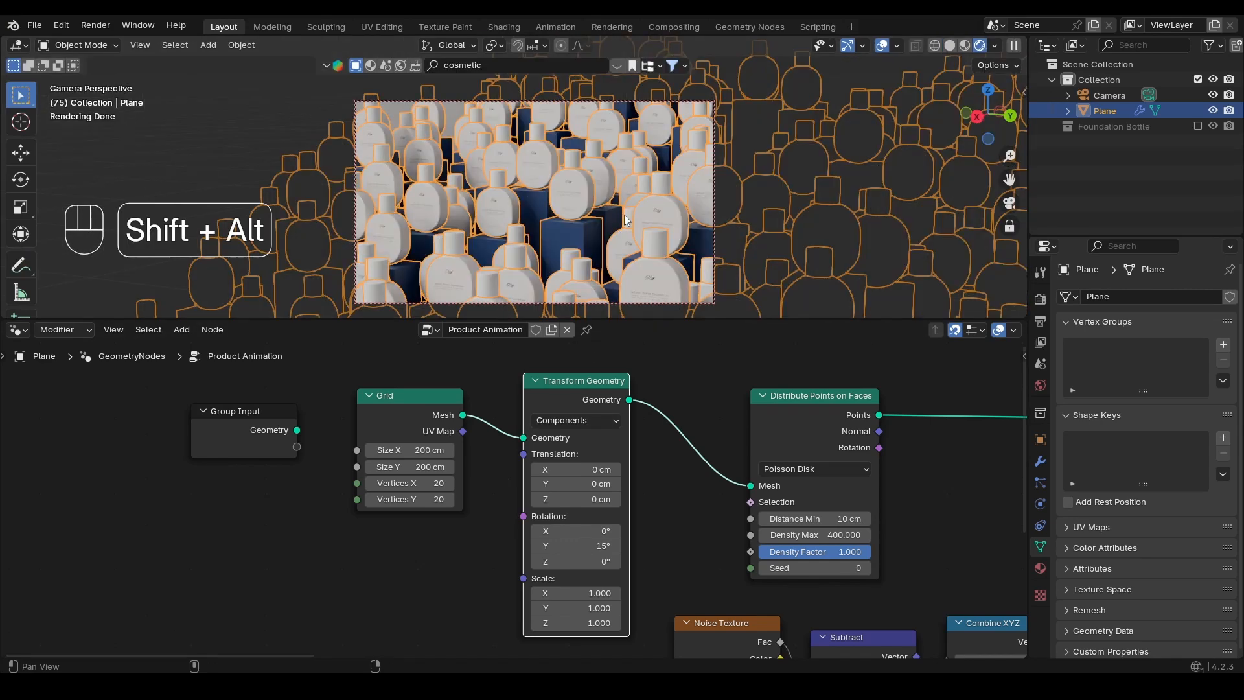
{"action": "key", "text": "ctrl+s"}
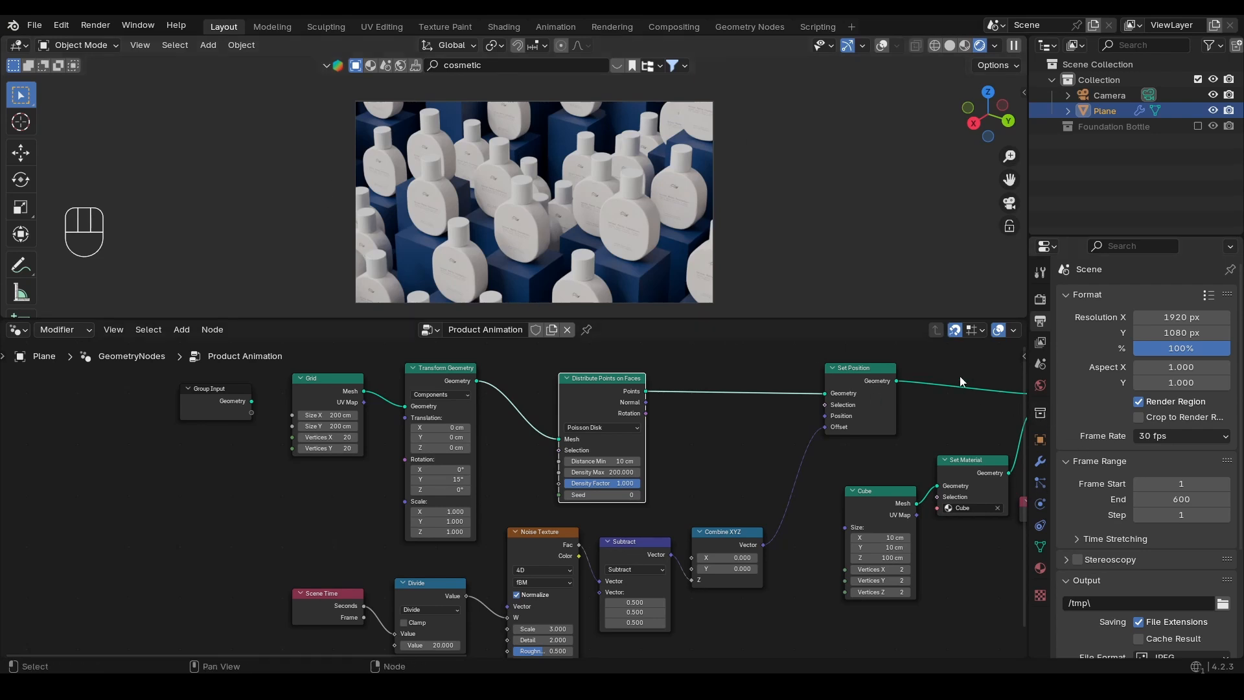
Open the World settings and play the product animation in the rendered camera view
{"action": "left_click", "coordinate": [1041, 387]}
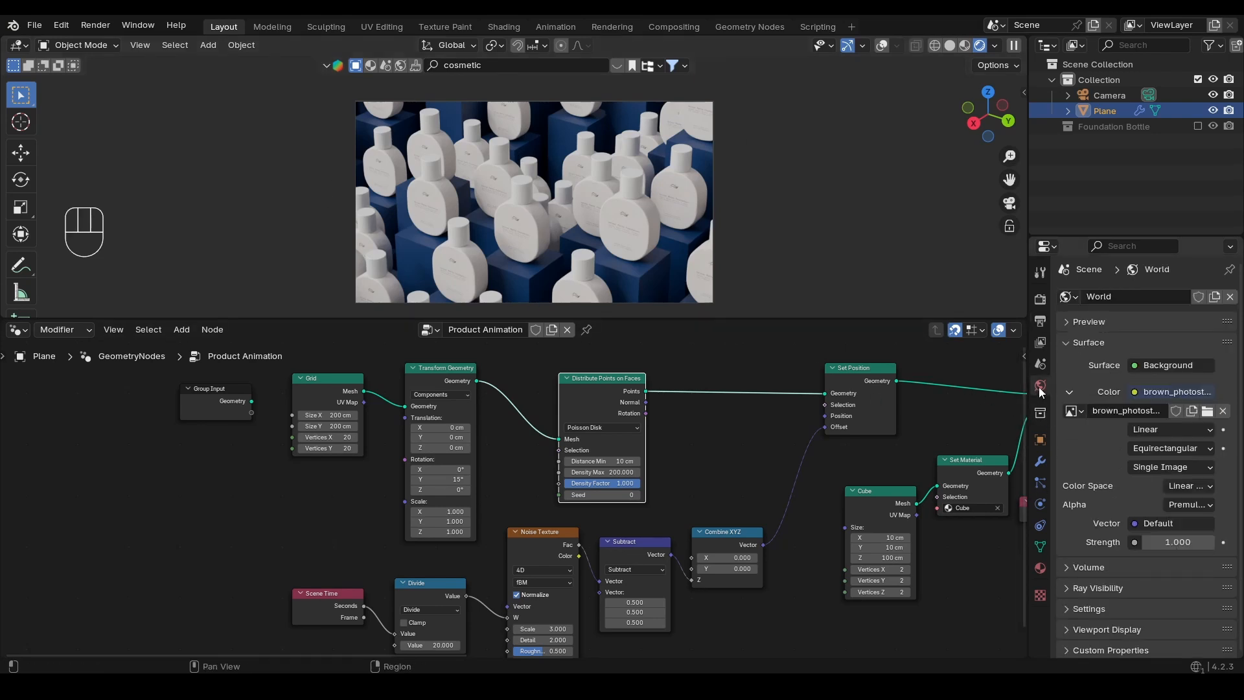
{"action": "key", "text": "space"}
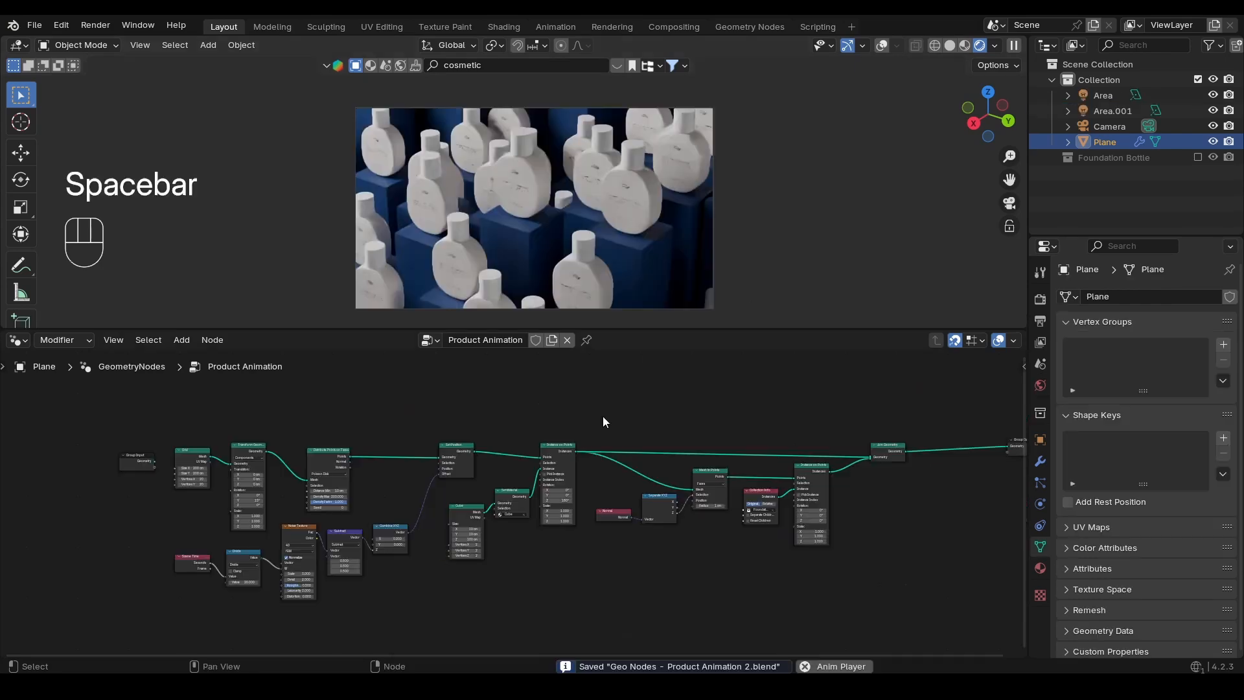